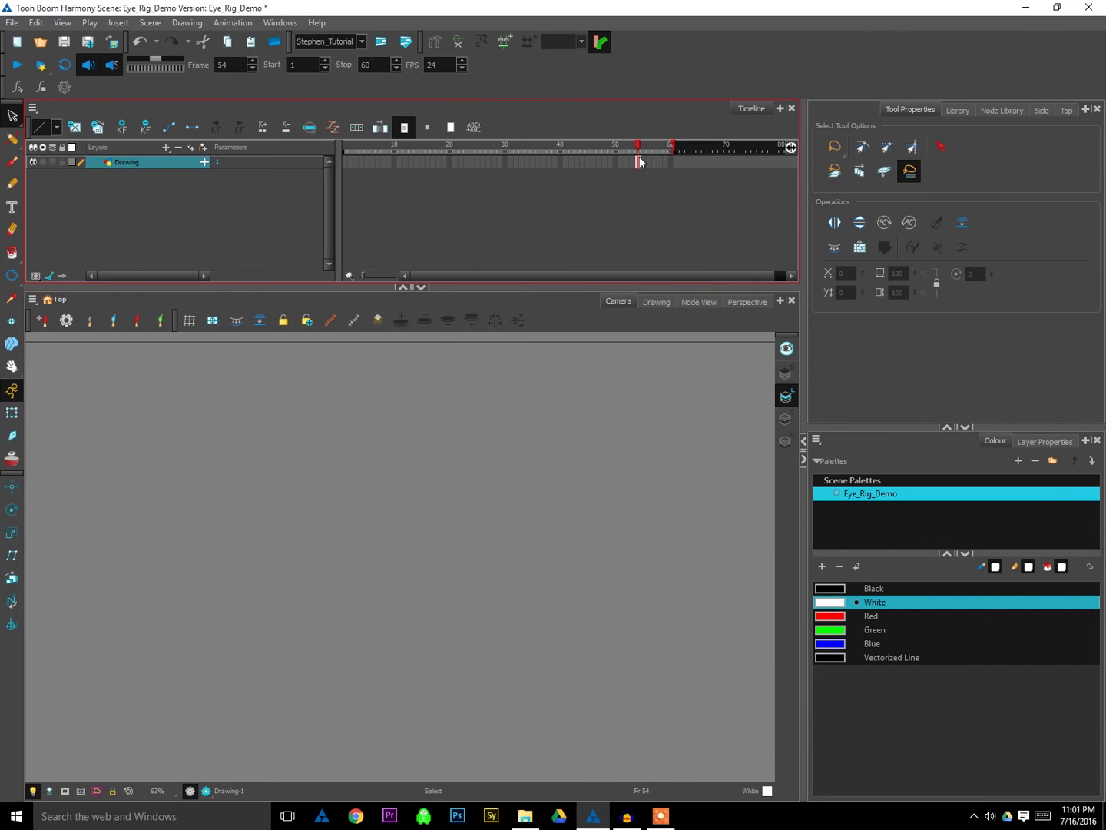
# - Extend the Drawing layer's exposure across frames 1 to 60 and return to frame 1
pyautogui.moveTo(639, 161); pyautogui.dragTo(351, 170)
pyautogui.moveTo(637, 165); pyautogui.dragTo(348, 175)
pyautogui.click(670, 170)
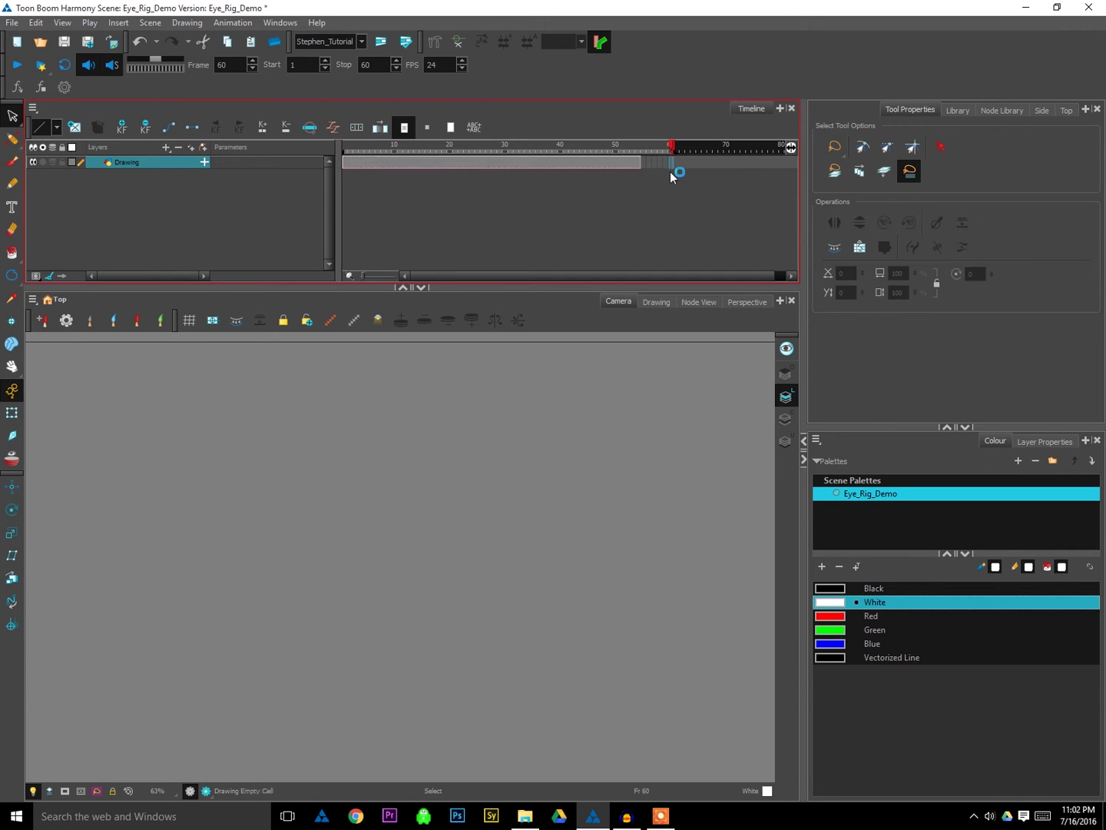
pyautogui.press('F5')
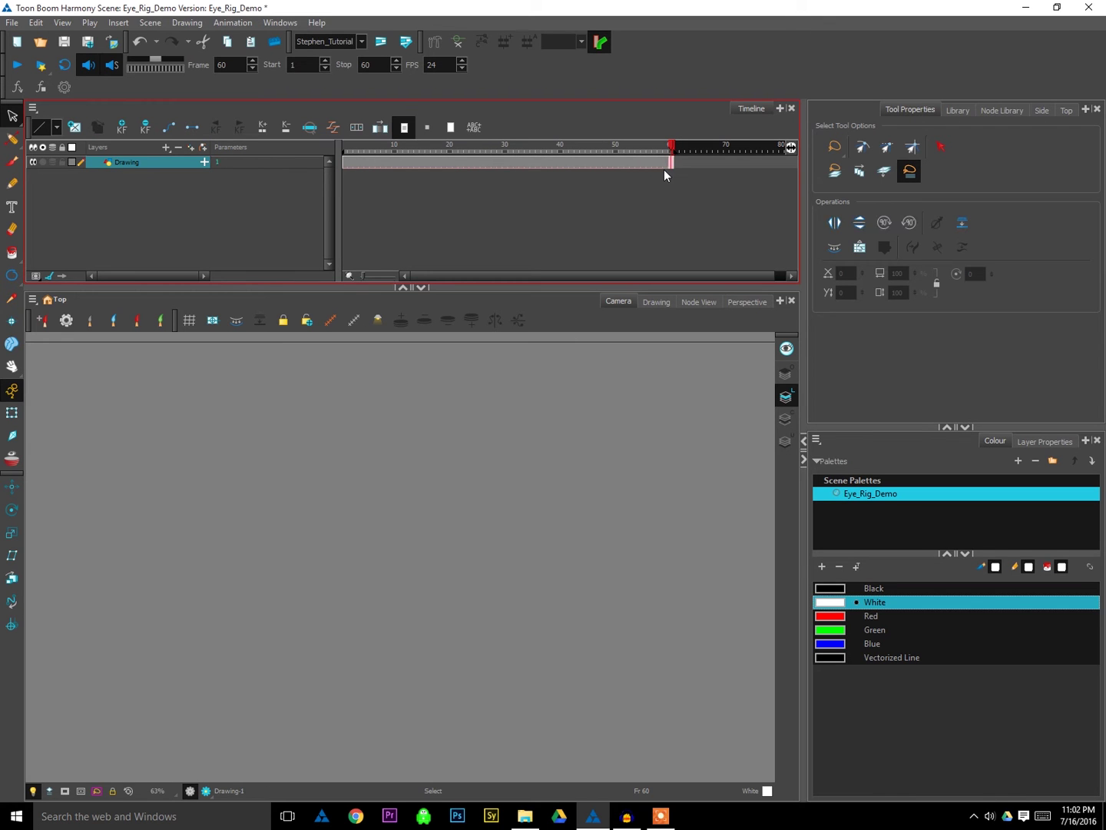
pyautogui.click(347, 162)
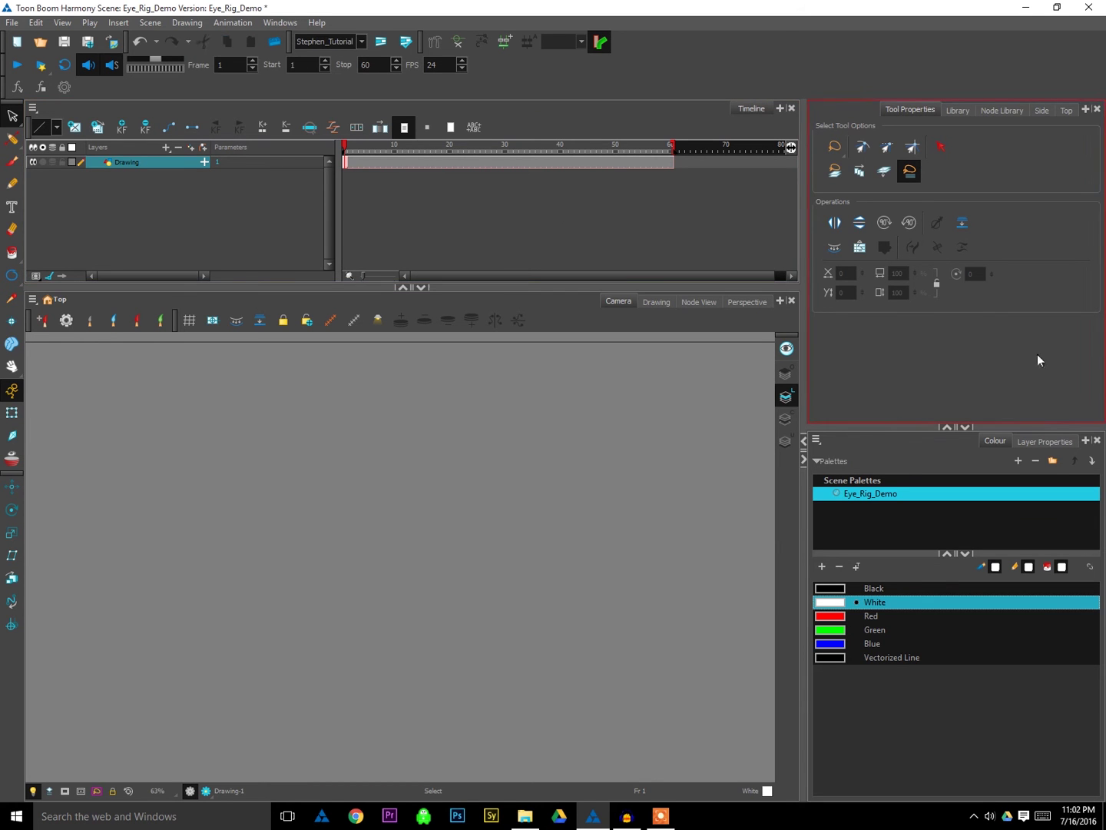
# - Rename the Drawing layer as Eye and select its first frame
pyautogui.click(1041, 442)
pyautogui.doubleClick(873, 492)
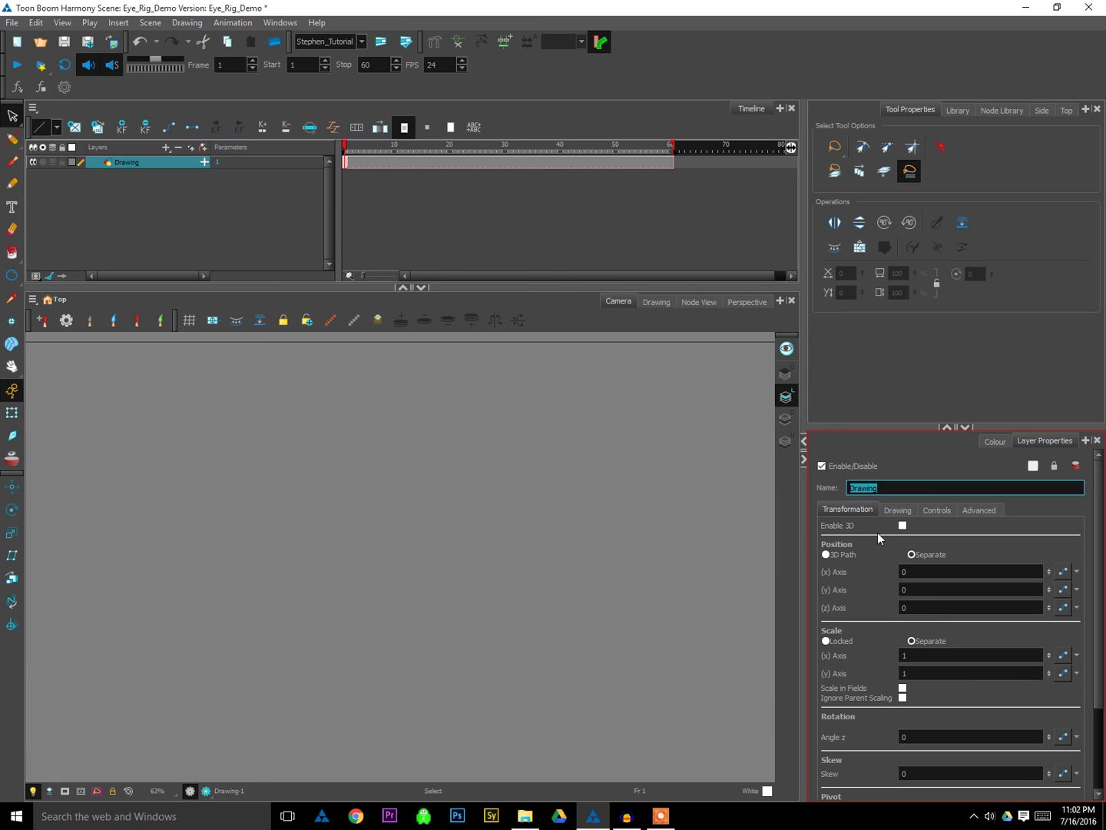
pyautogui.write('Eye')
pyautogui.click(350, 162)
pyautogui.click(345, 163)
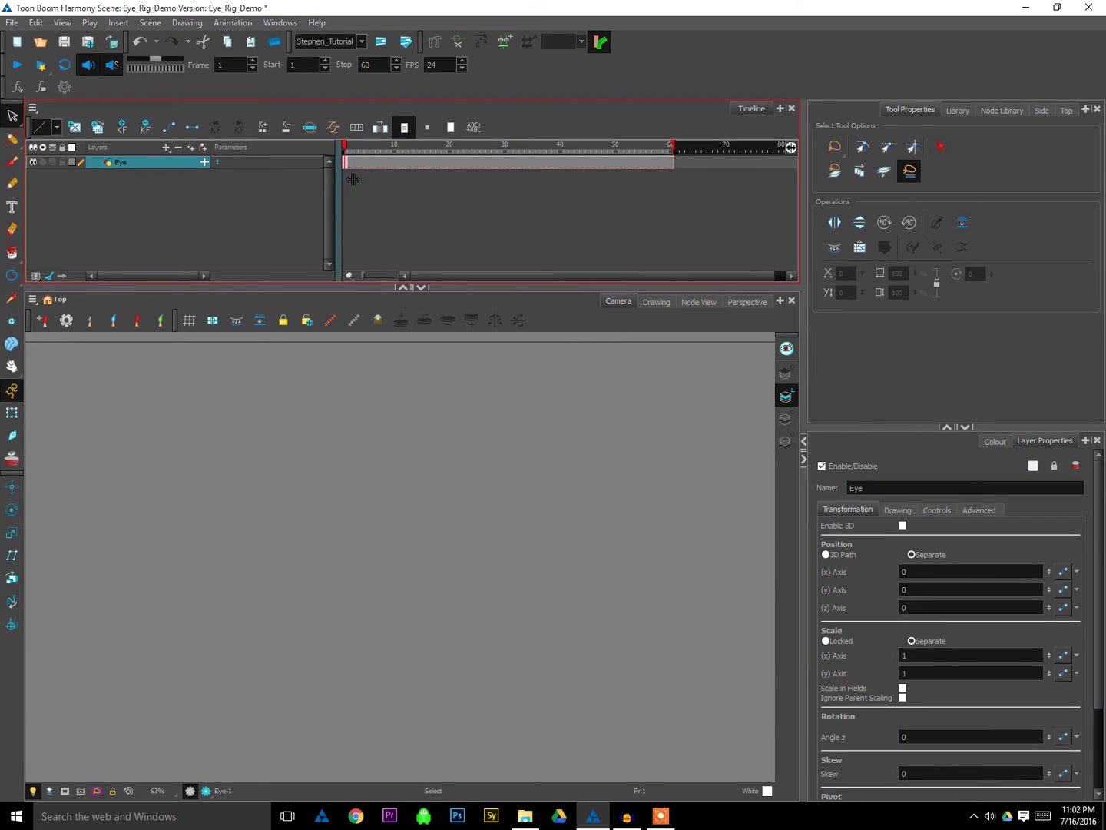
# - Draw a large black circle outline on the Eye layer with the Ellipse tool at brush size 10
pyautogui.click(11, 275)
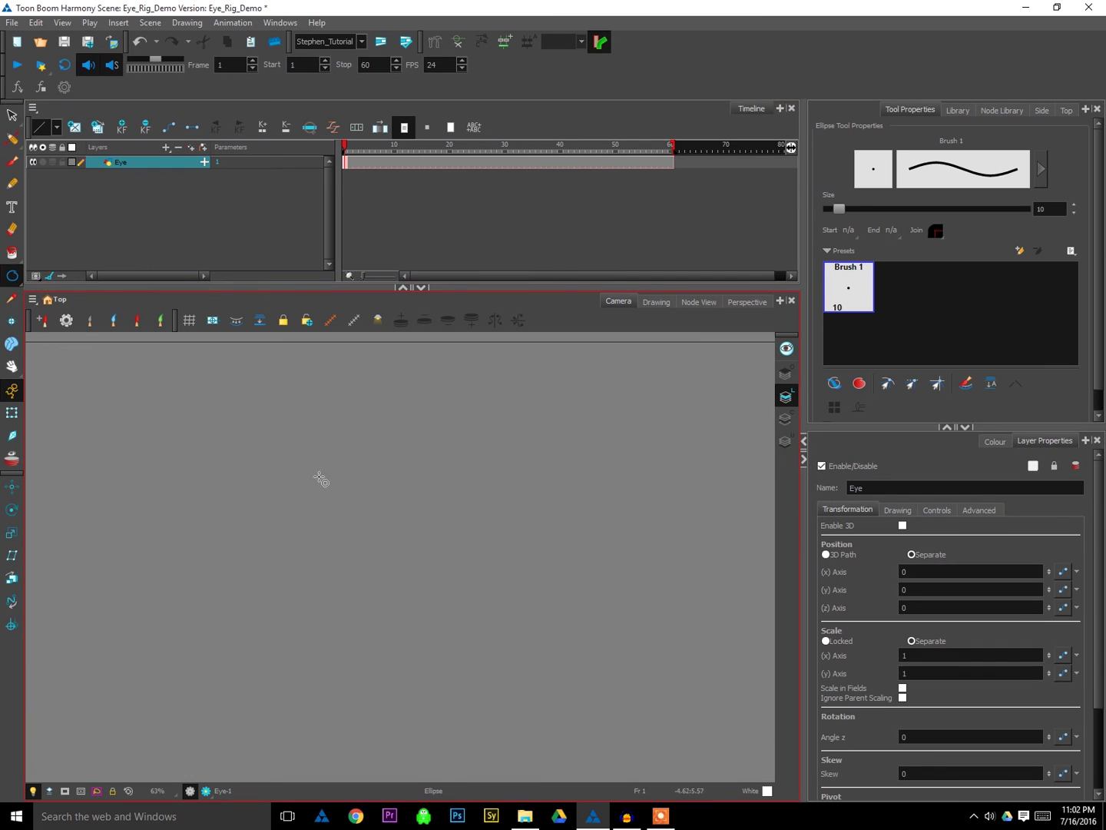
pyautogui.click(833, 383)
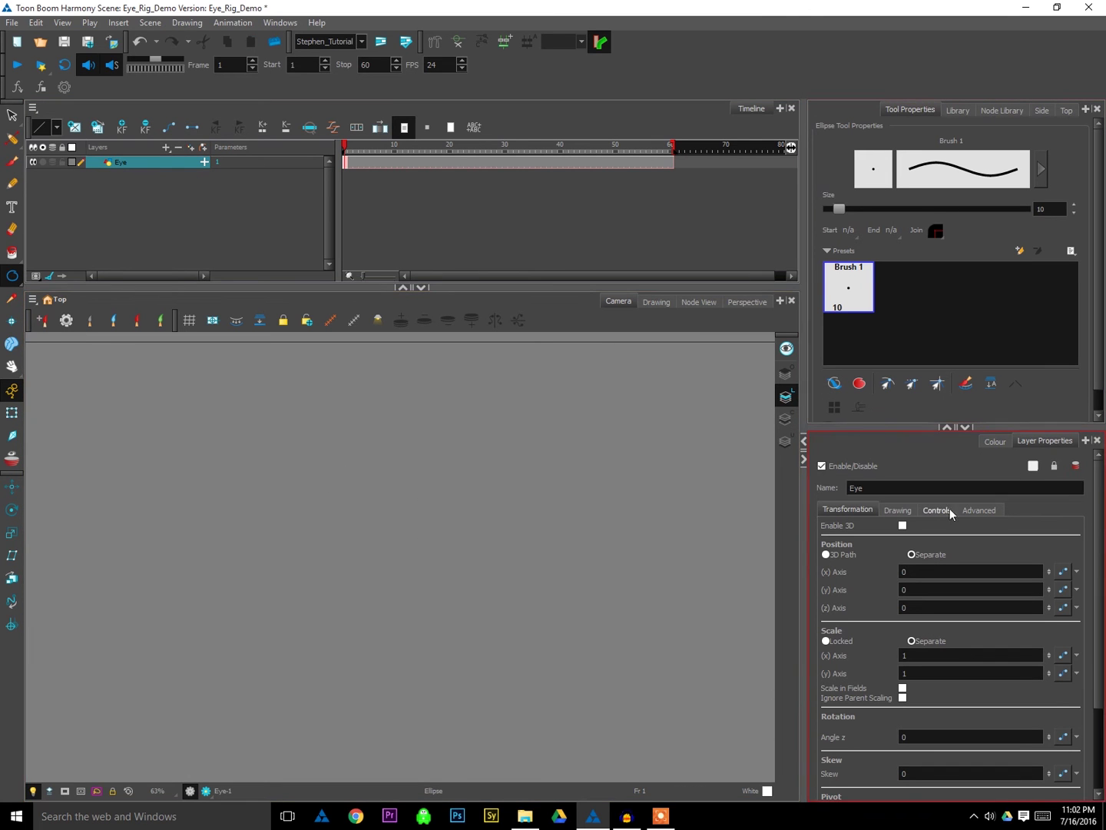
pyautogui.click(996, 441)
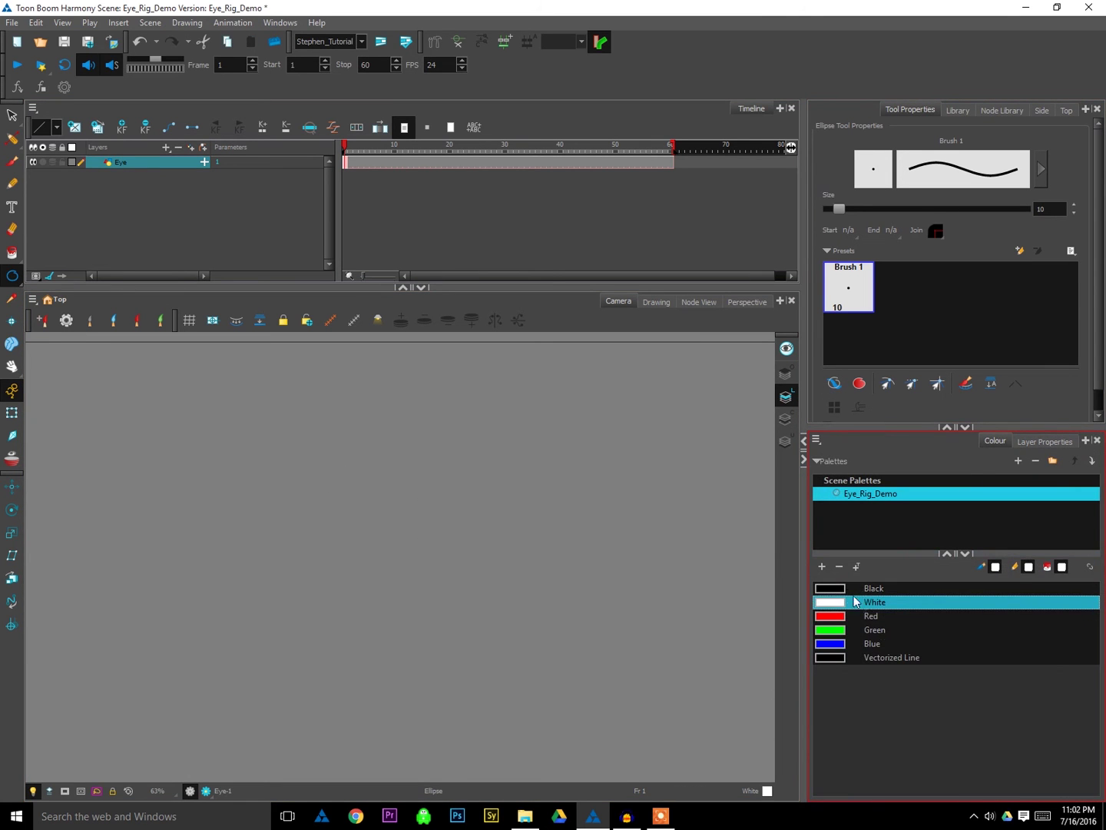
pyautogui.click(859, 589)
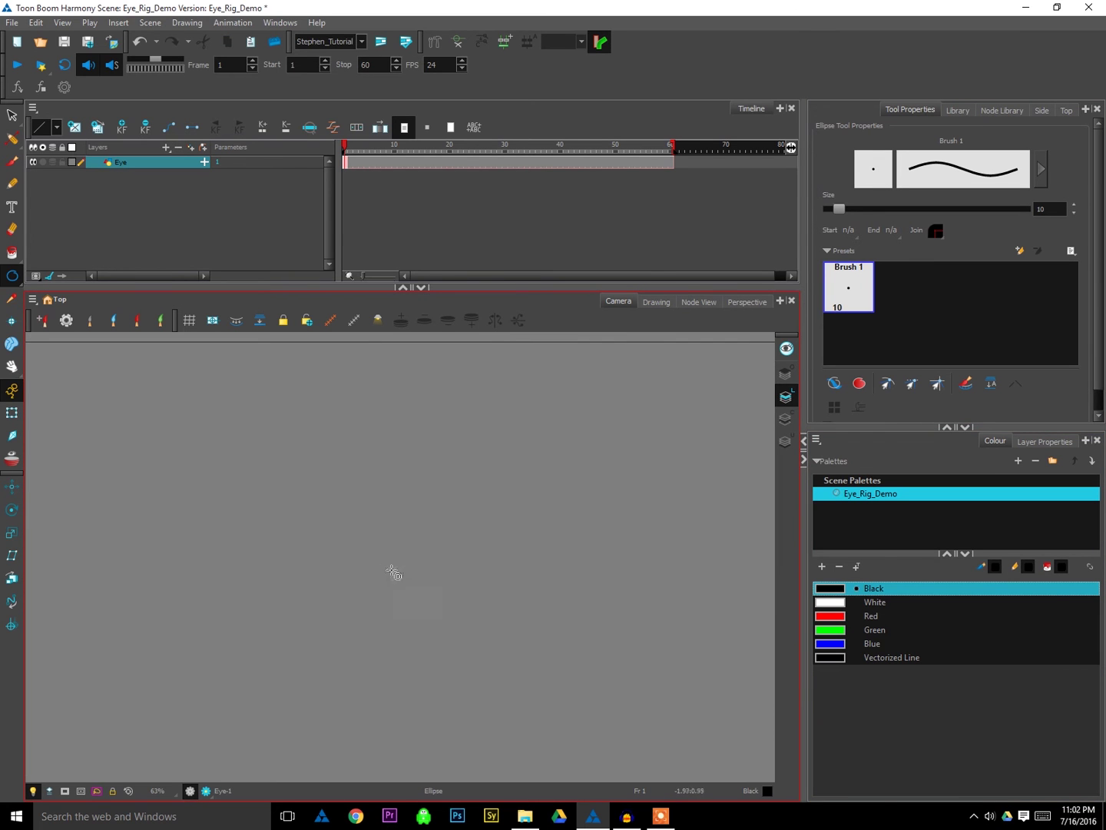
pyautogui.moveTo(378, 563)
pyautogui.mouseDown()
pyautogui.moveTo(444, 627)
pyautogui.moveTo(494, 639)
pyautogui.mouseUp()
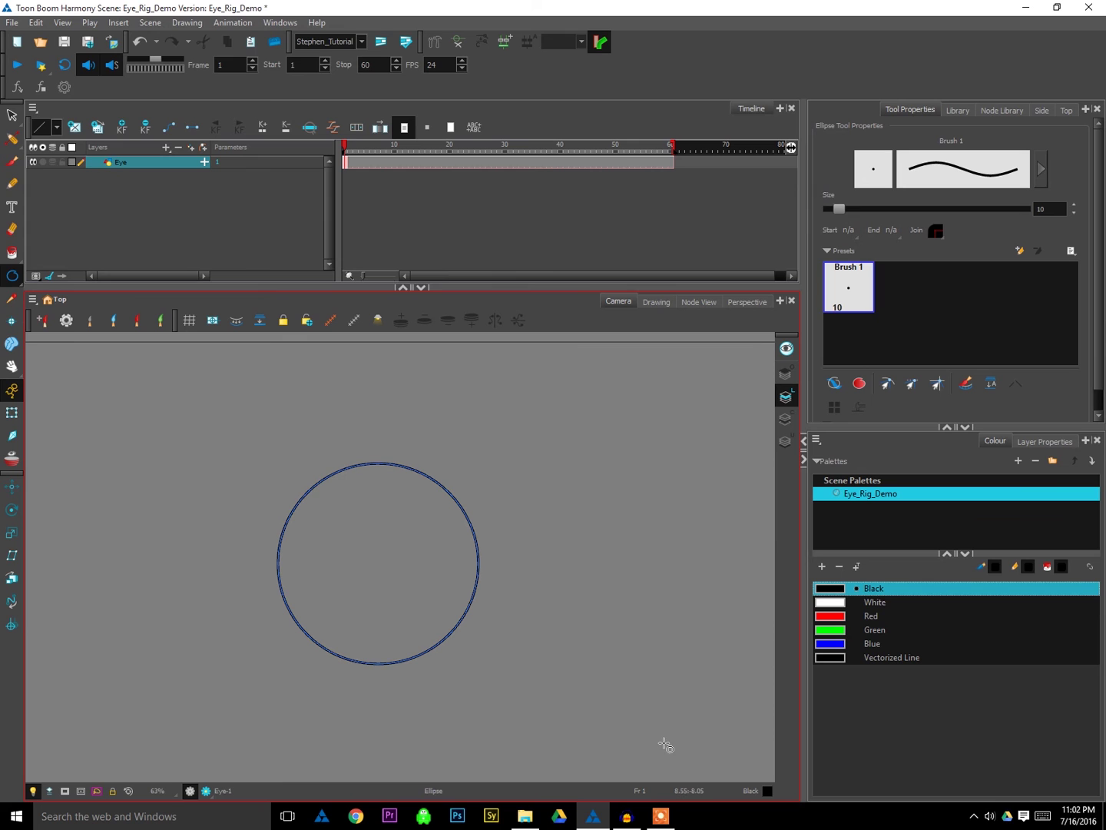
# - Add a palette colour named Eye and set it to pale cream with RGB 244, 245, 228
pyautogui.click(822, 567)
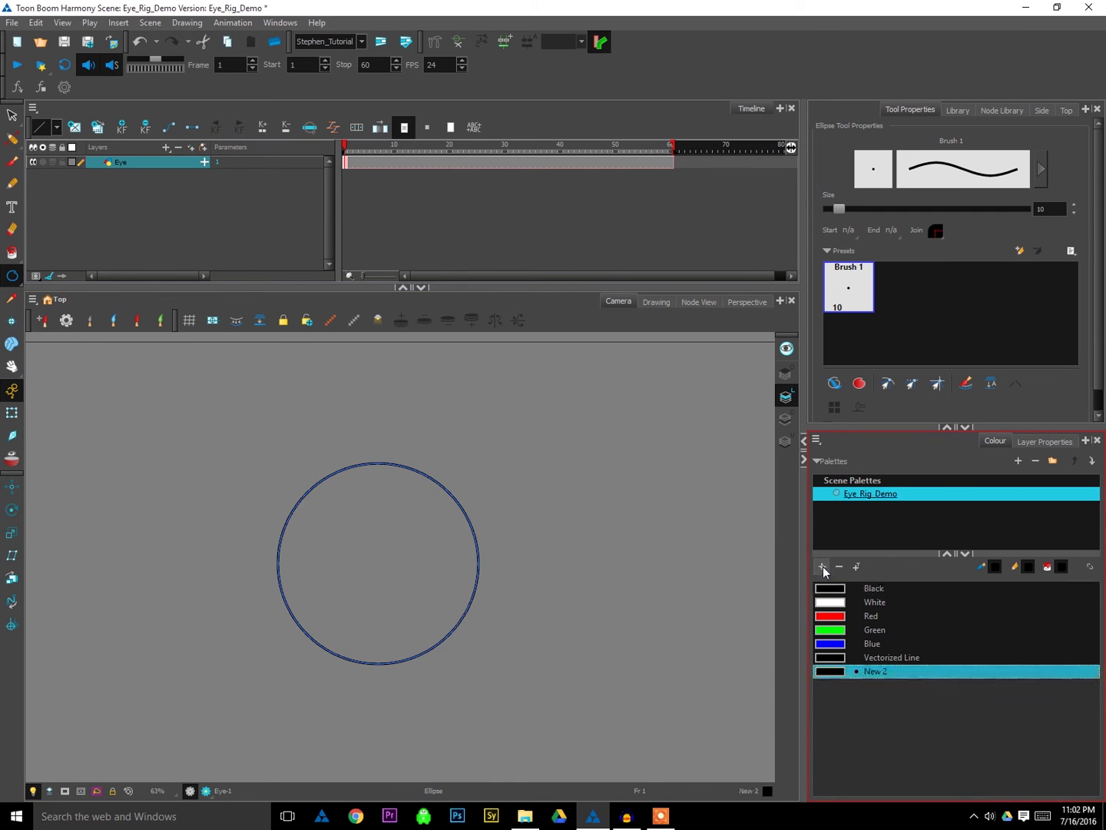
pyautogui.doubleClick(875, 673)
pyautogui.write('E')
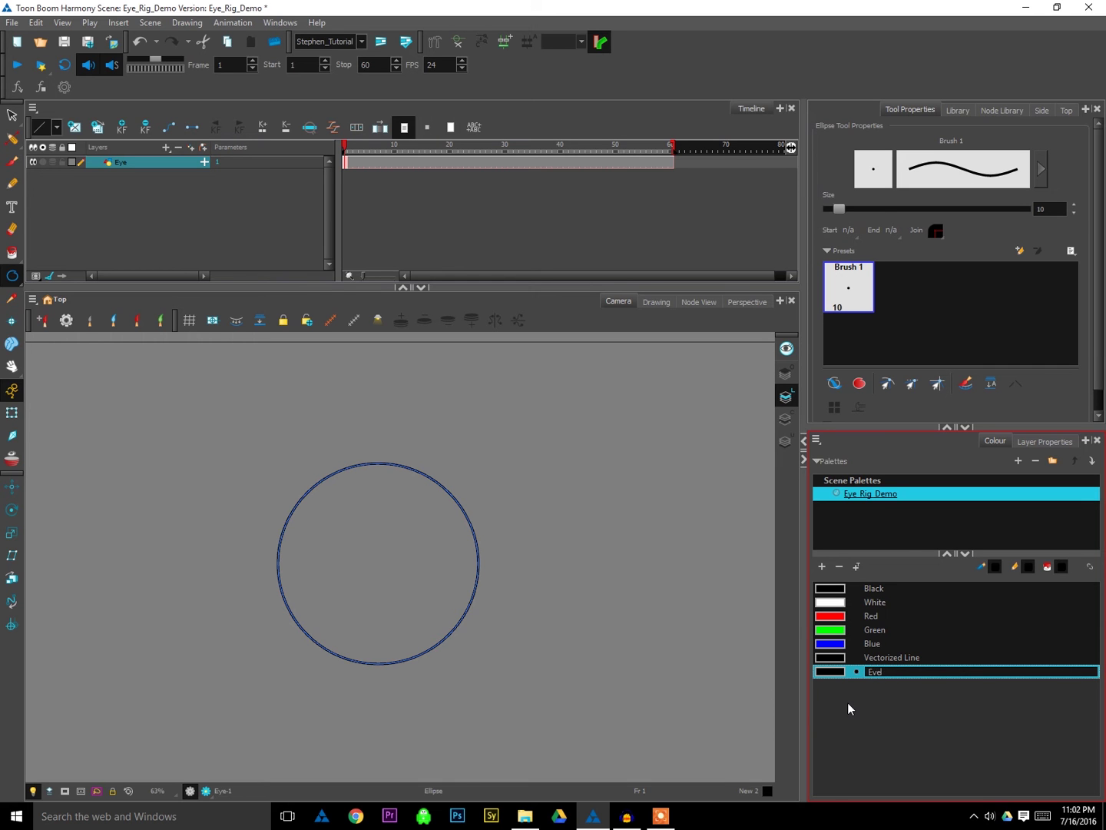
pyautogui.write('ye')
pyautogui.press('Tab')
pyautogui.doubleClick(840, 673)
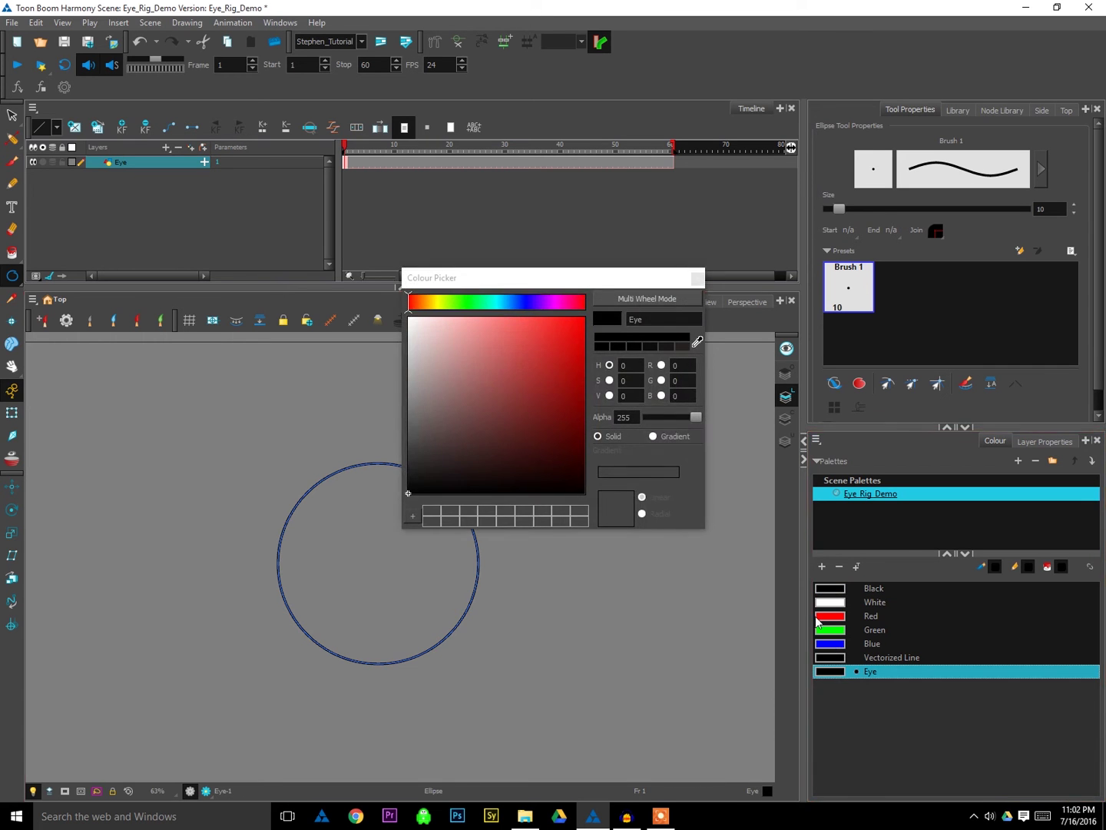
pyautogui.click(439, 324)
pyautogui.moveTo(436, 313); pyautogui.dragTo(425, 329)
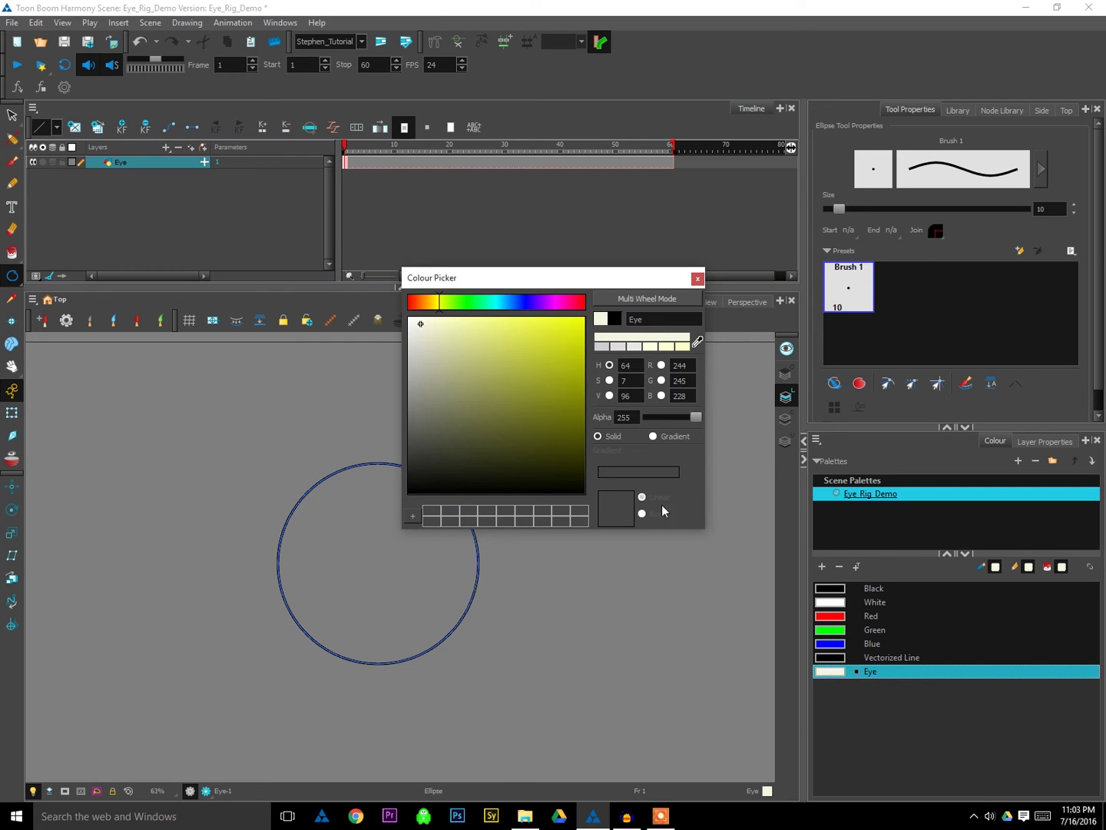
pyautogui.click(697, 278)
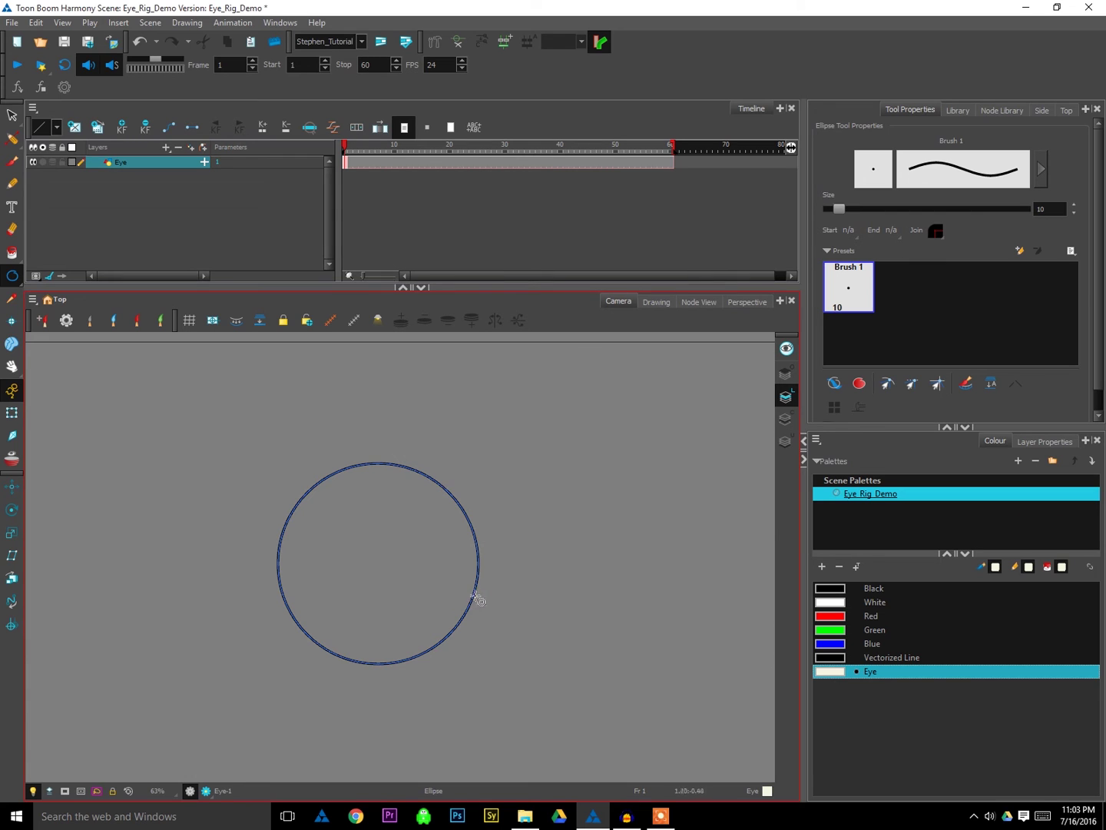
# - Fill the eye circle with the Eye colour and save the scene
pyautogui.click(456, 576)
pyautogui.hotkey('alt', 'i')
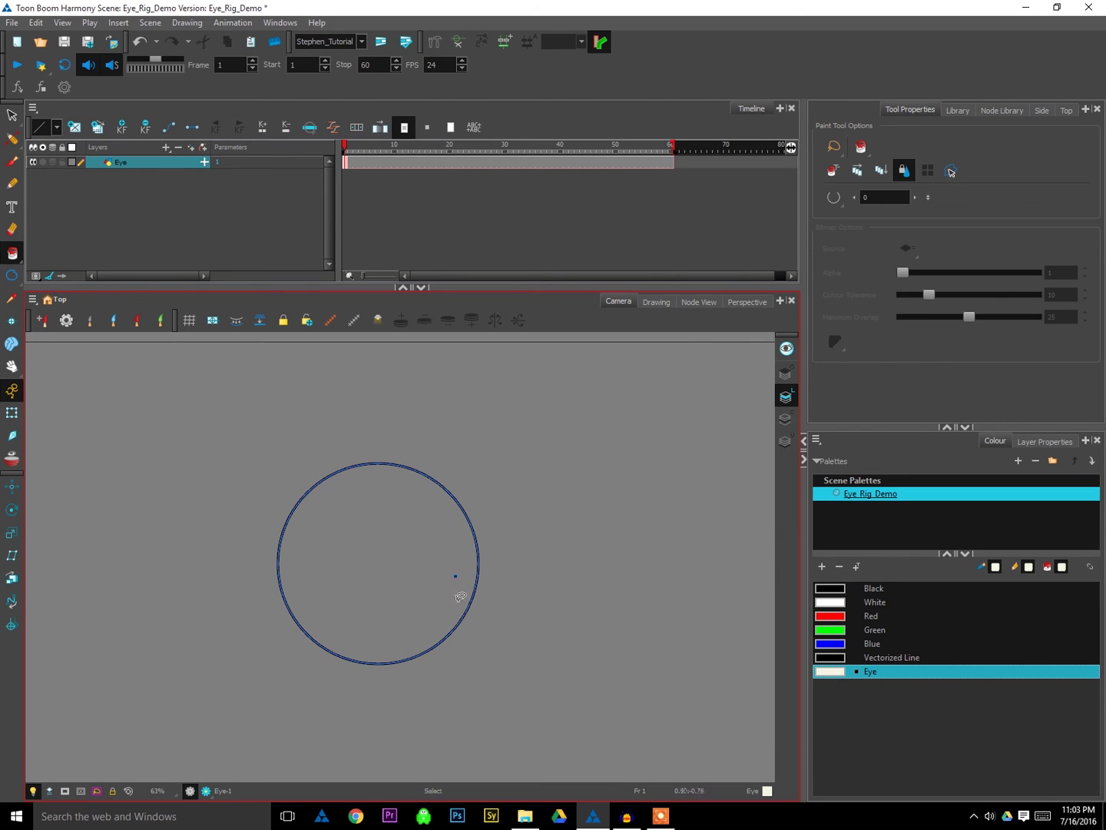
pyautogui.click(441, 580)
pyautogui.hotkey('ctrl', 's')
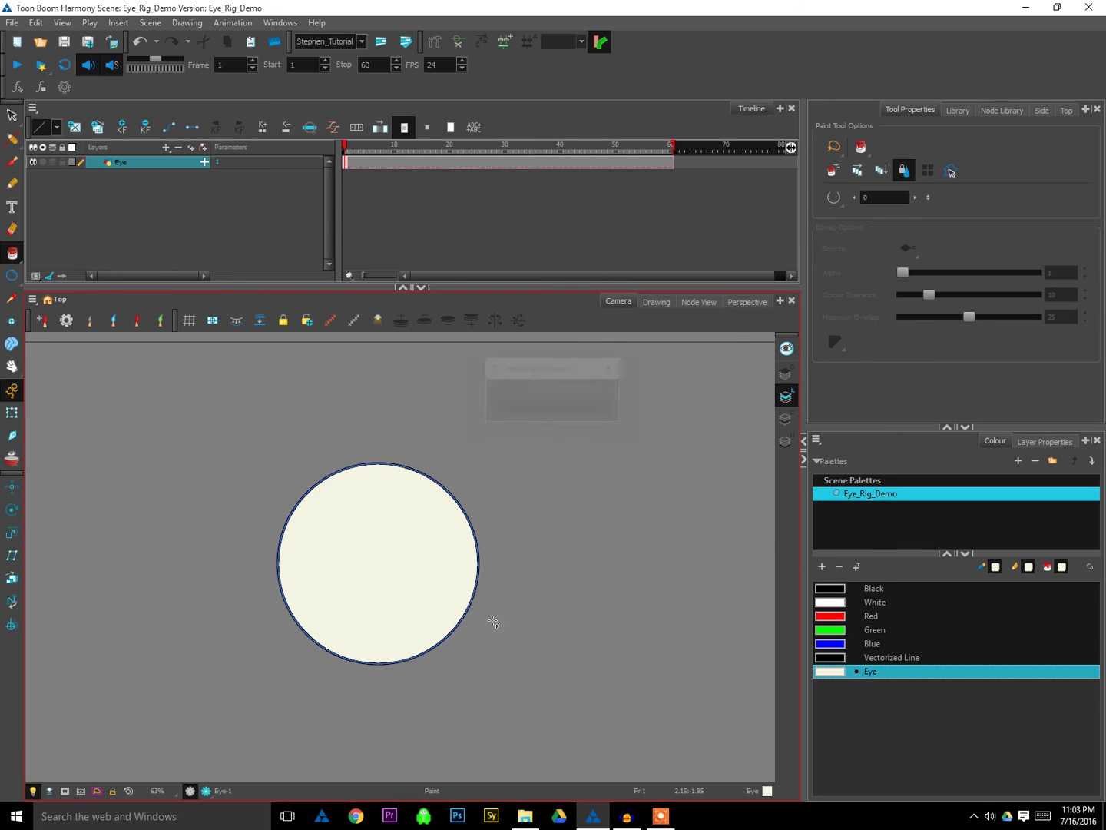
# - Move the Eye layer's pivot point to the centre of the circle, keeping the artwork in place
pyautogui.hotkey('shift', 't')
pyautogui.moveTo(522, 570); pyautogui.dragTo(563, 550)
pyautogui.click(556, 551)
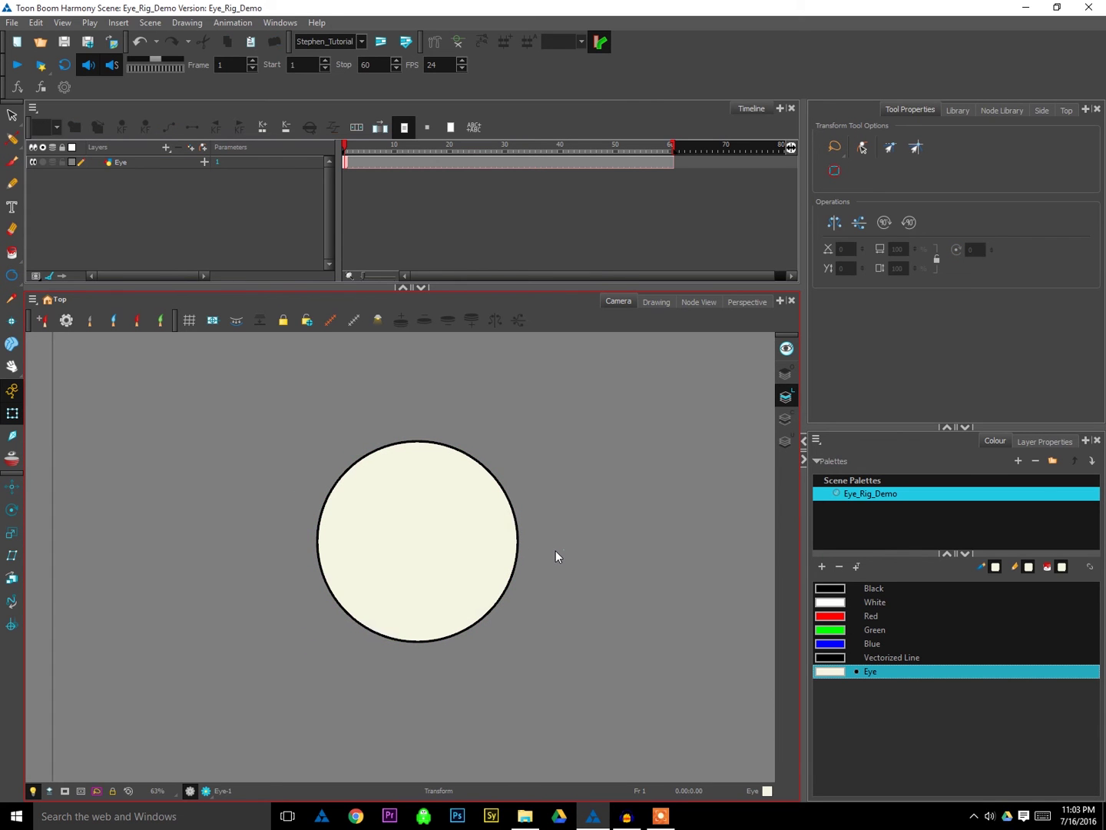
pyautogui.click(439, 536)
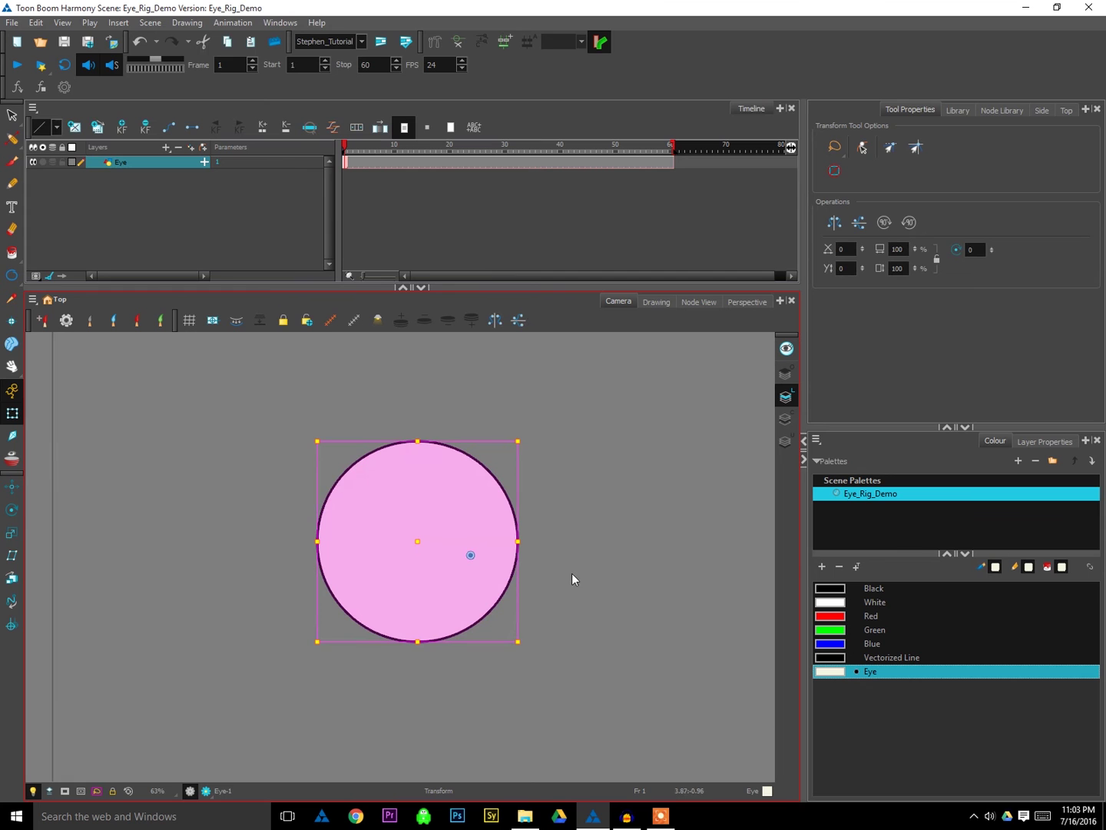
pyautogui.click(12, 509)
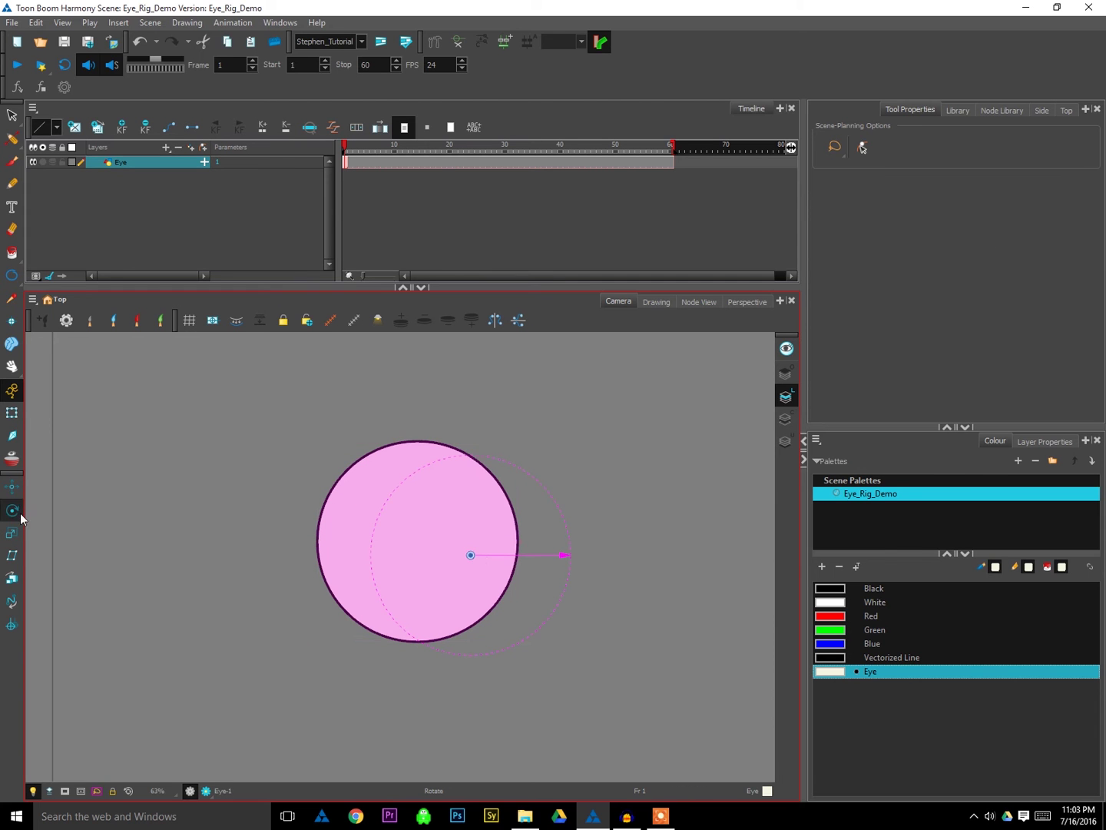
pyautogui.moveTo(470, 555); pyautogui.dragTo(426, 548)
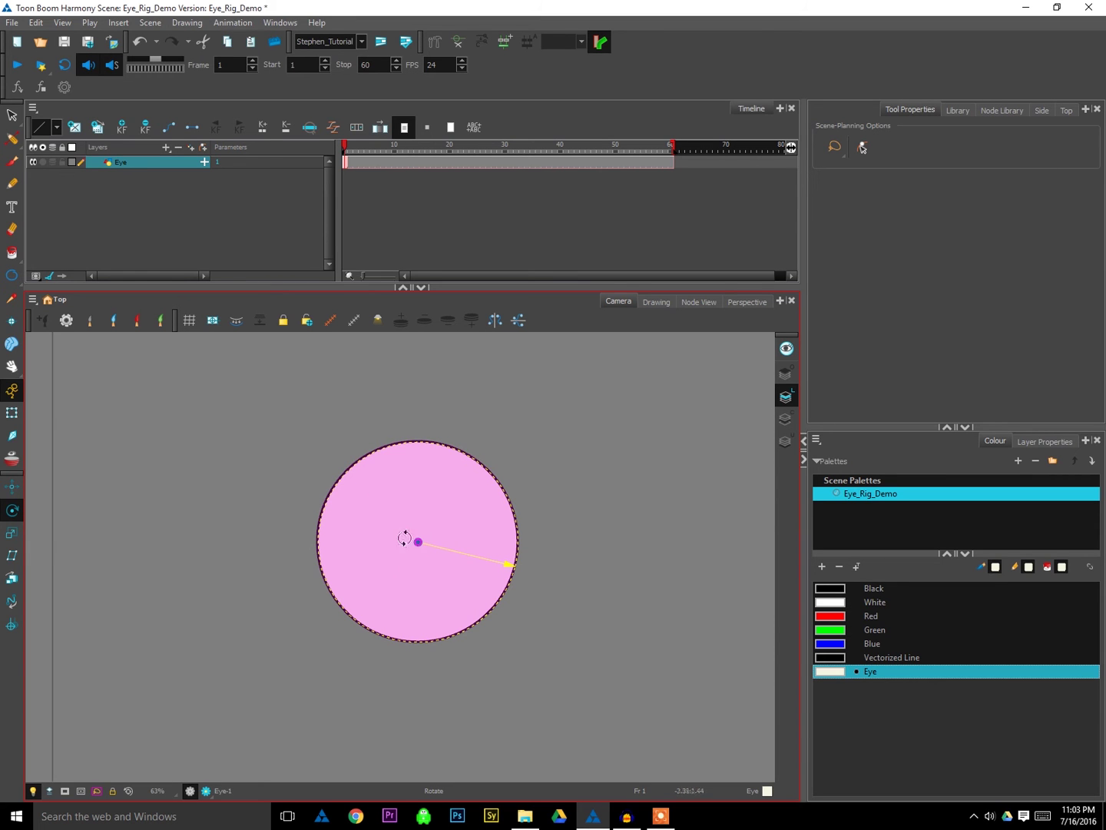
pyautogui.click(14, 489)
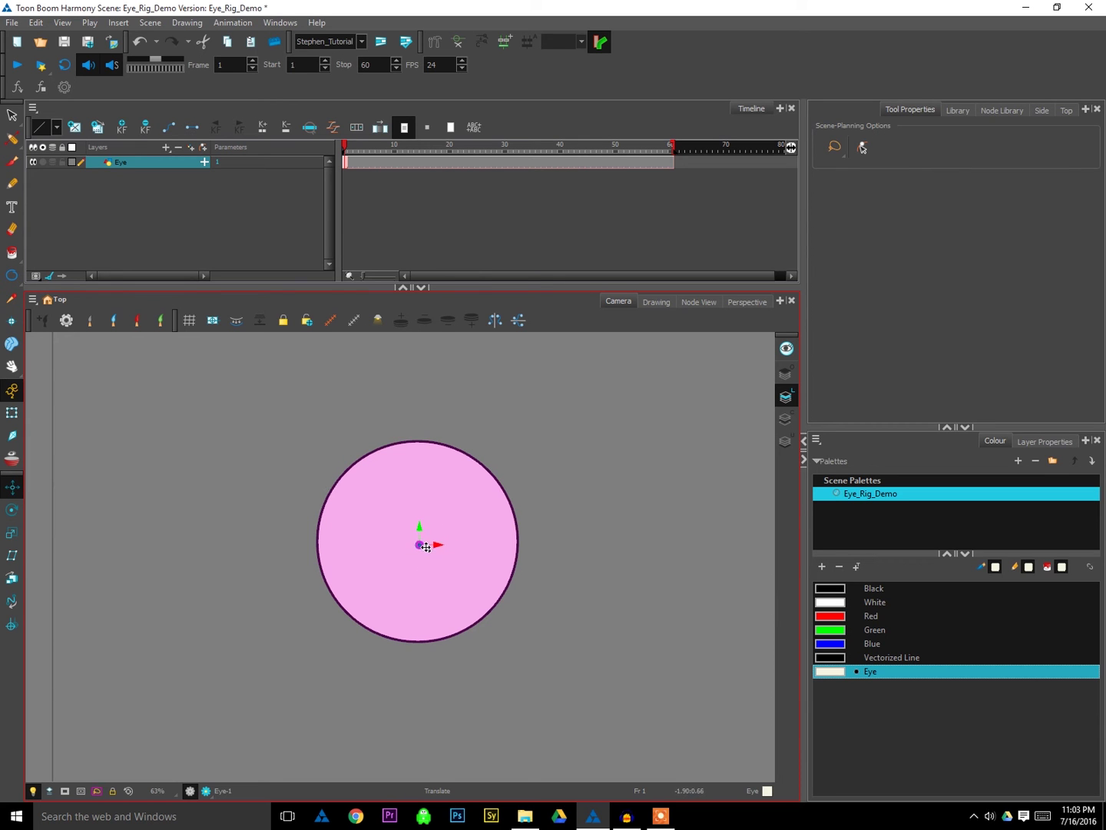
pyautogui.click(12, 412)
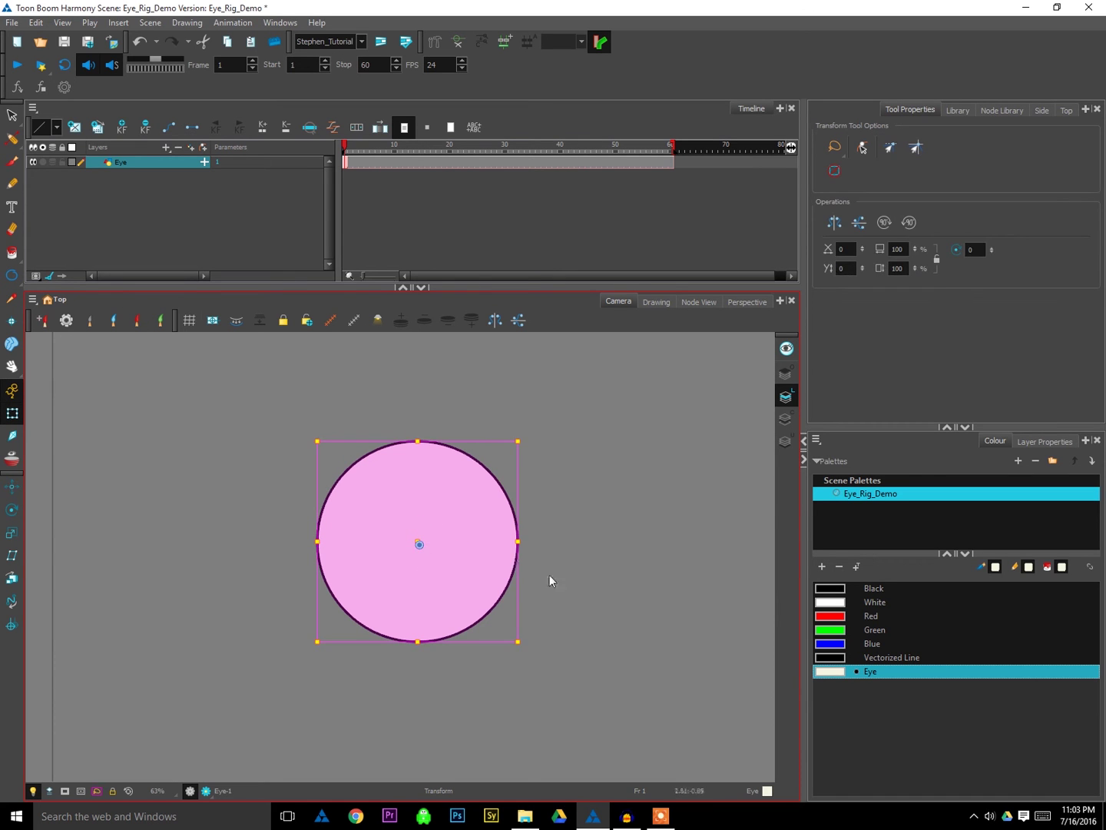
pyautogui.click(427, 545)
pyautogui.moveTo(425, 550); pyautogui.dragTo(553, 584)
pyautogui.click(590, 549)
pyautogui.click(508, 551)
pyautogui.click(579, 543)
pyautogui.click(475, 572)
# - Add a vector drawing layer named Pupil
pyautogui.click(190, 149)
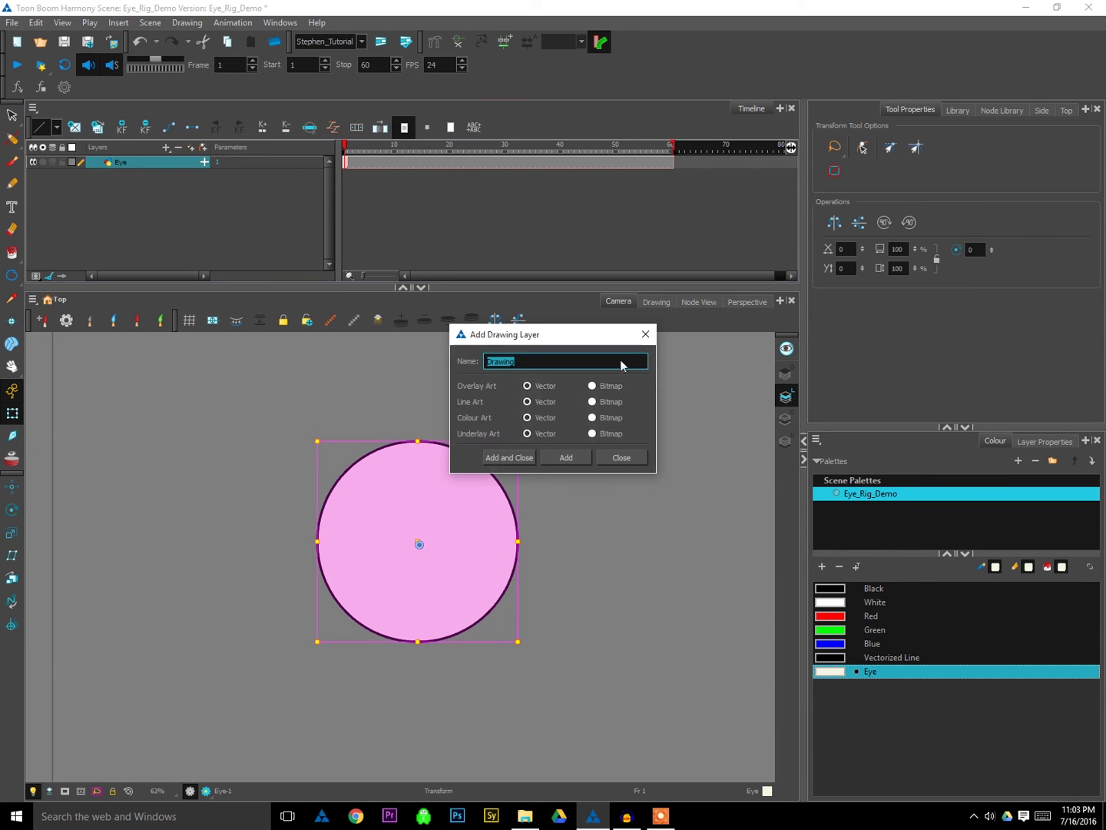
pyautogui.write('Pupil')
pyautogui.click(510, 458)
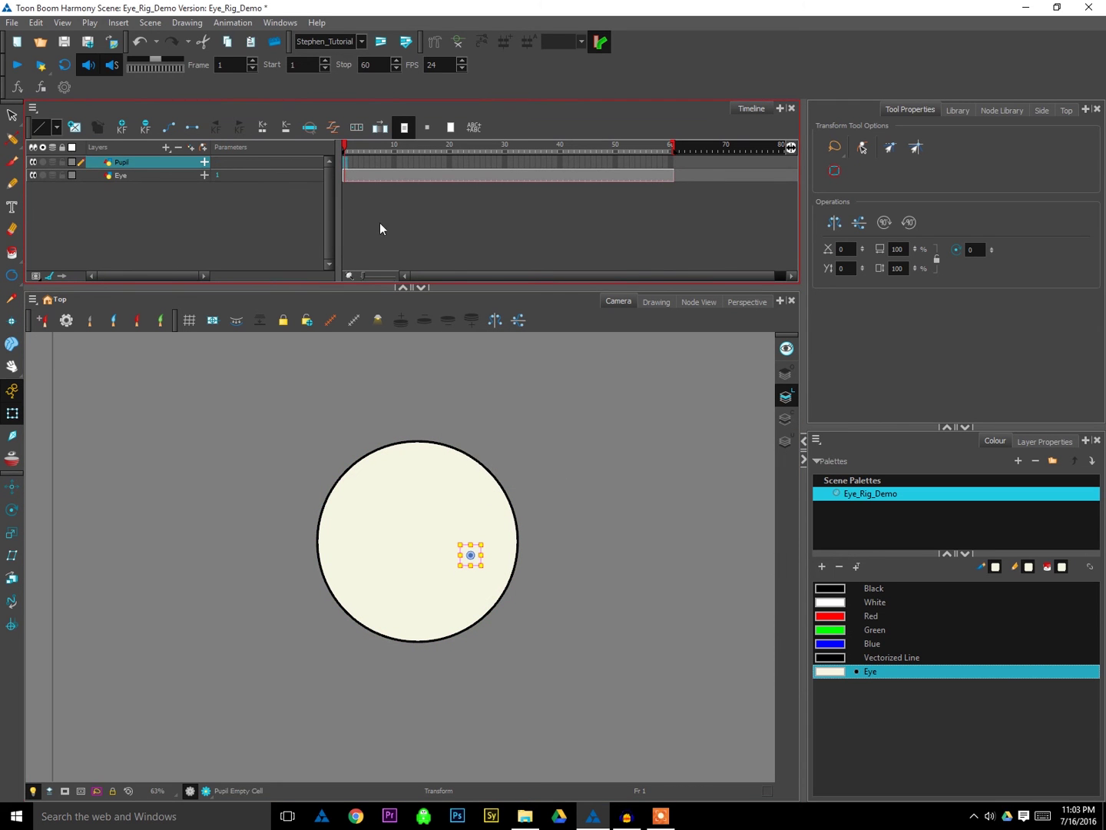
# - Draw a smaller black circle outline at the centre of the eye on the Pupil layer
pyautogui.click(11, 275)
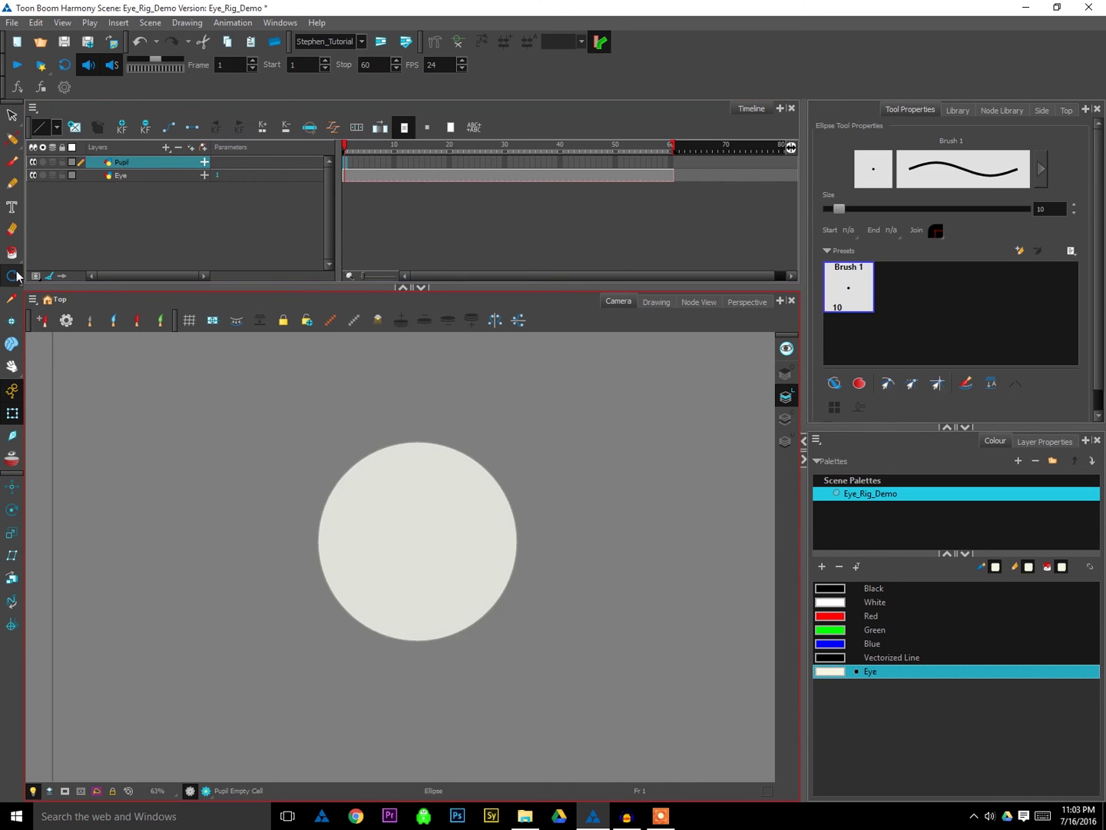
pyautogui.click(851, 591)
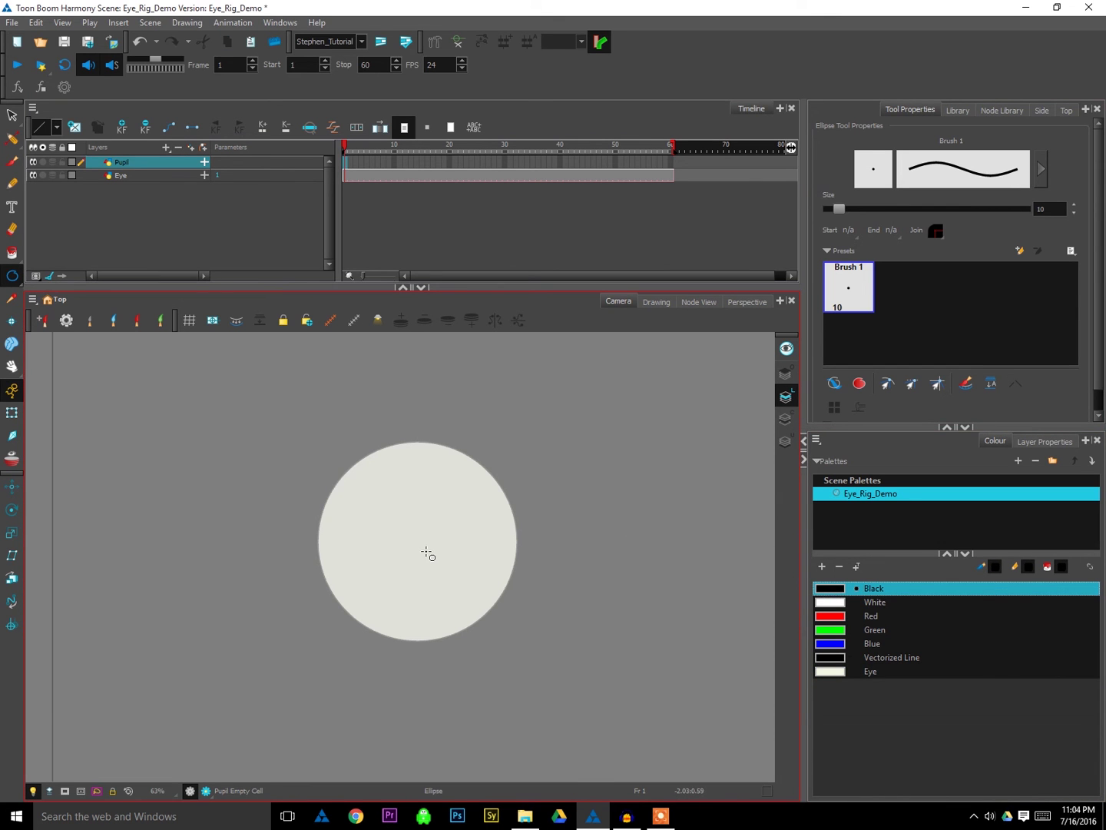
pyautogui.moveTo(426, 552); pyautogui.dragTo(470, 590)
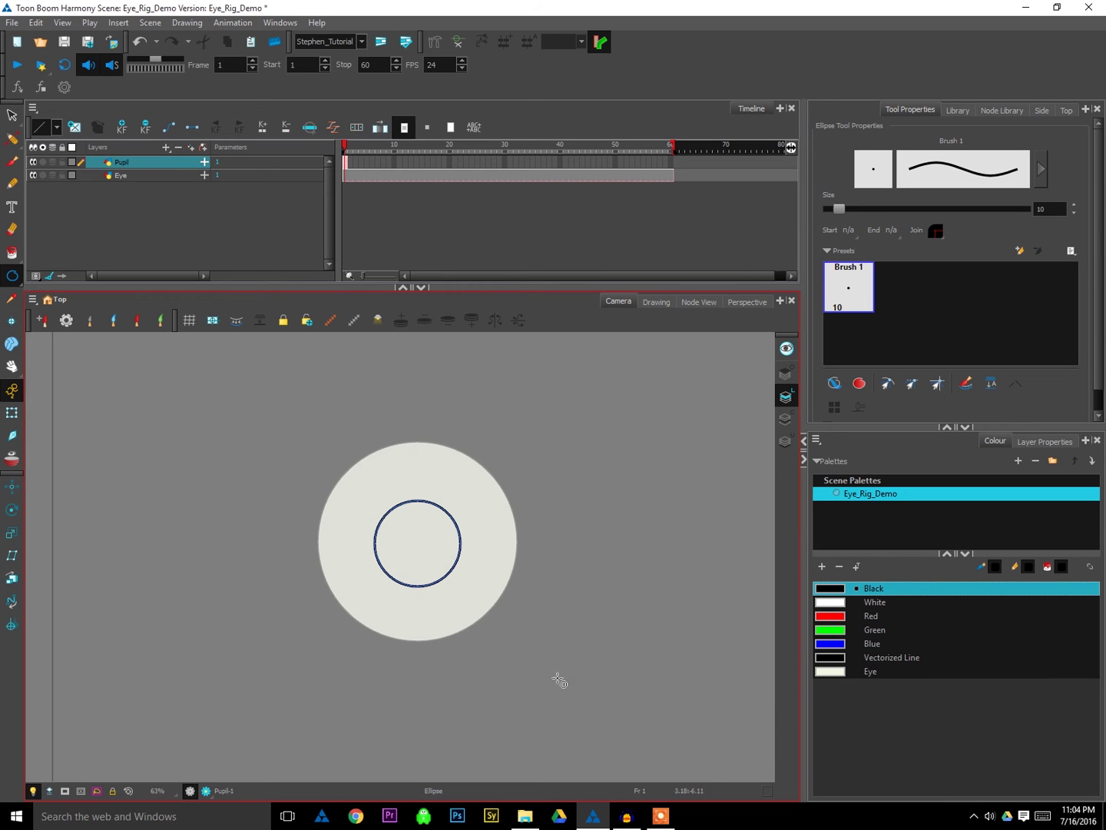
# - Add a palette colour named Pupil and set it to dark green with HSV 103, 69, 38
pyautogui.click(821, 566)
pyautogui.doubleClick(874, 687)
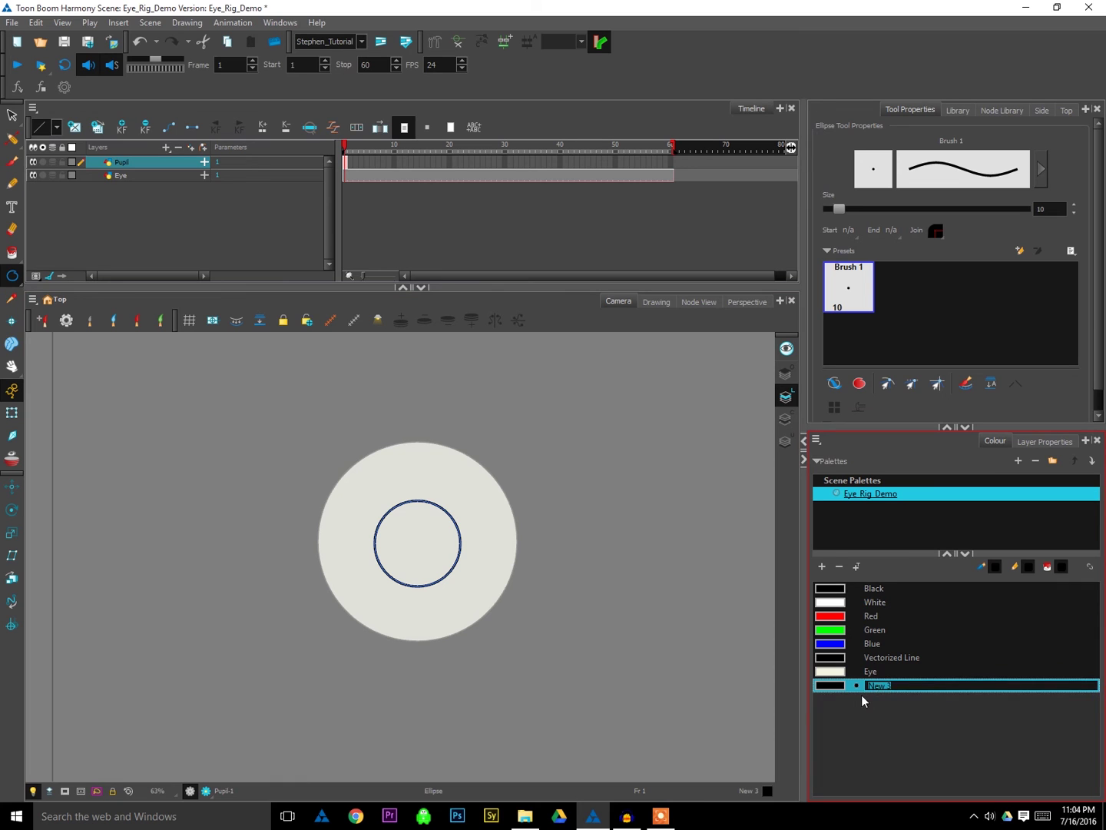
pyautogui.write('Pupil')
pyautogui.doubleClick(828, 685)
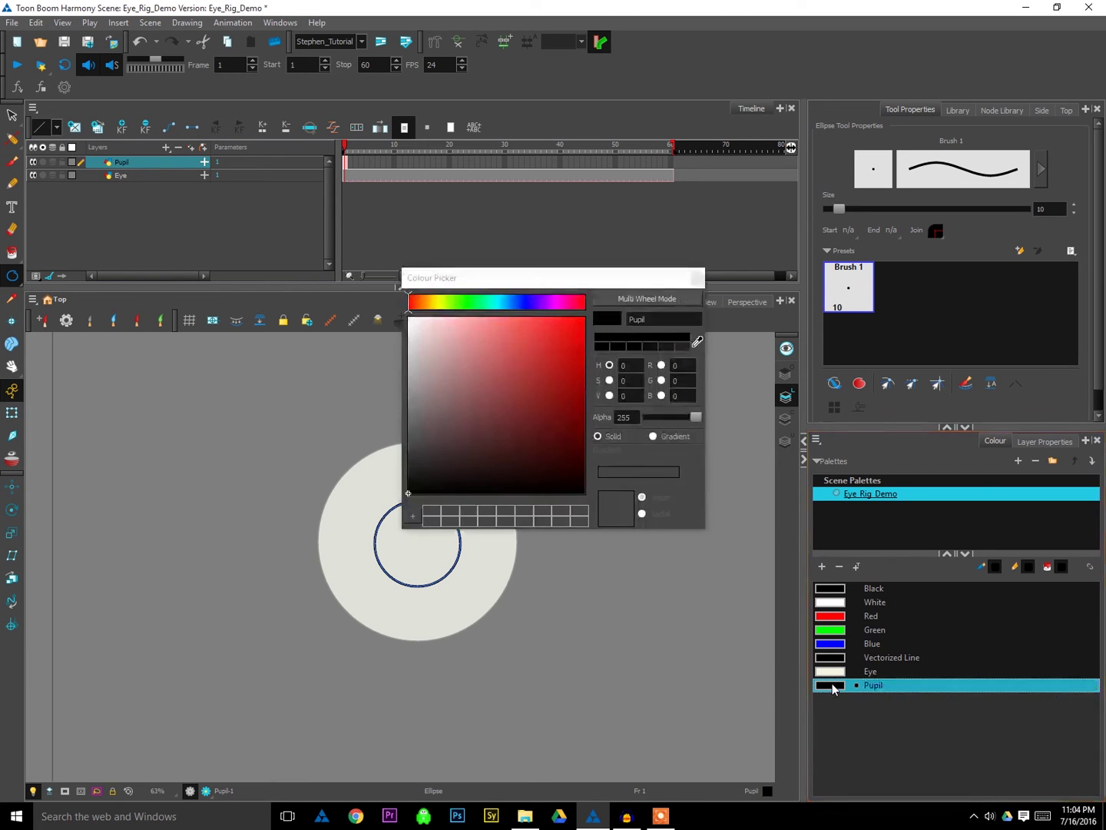
pyautogui.moveTo(465, 309)
pyautogui.mouseDown()
pyautogui.moveTo(492, 310)
pyautogui.moveTo(458, 315)
pyautogui.mouseUp()
pyautogui.click(543, 419)
pyautogui.moveTo(541, 422); pyautogui.dragTo(529, 427)
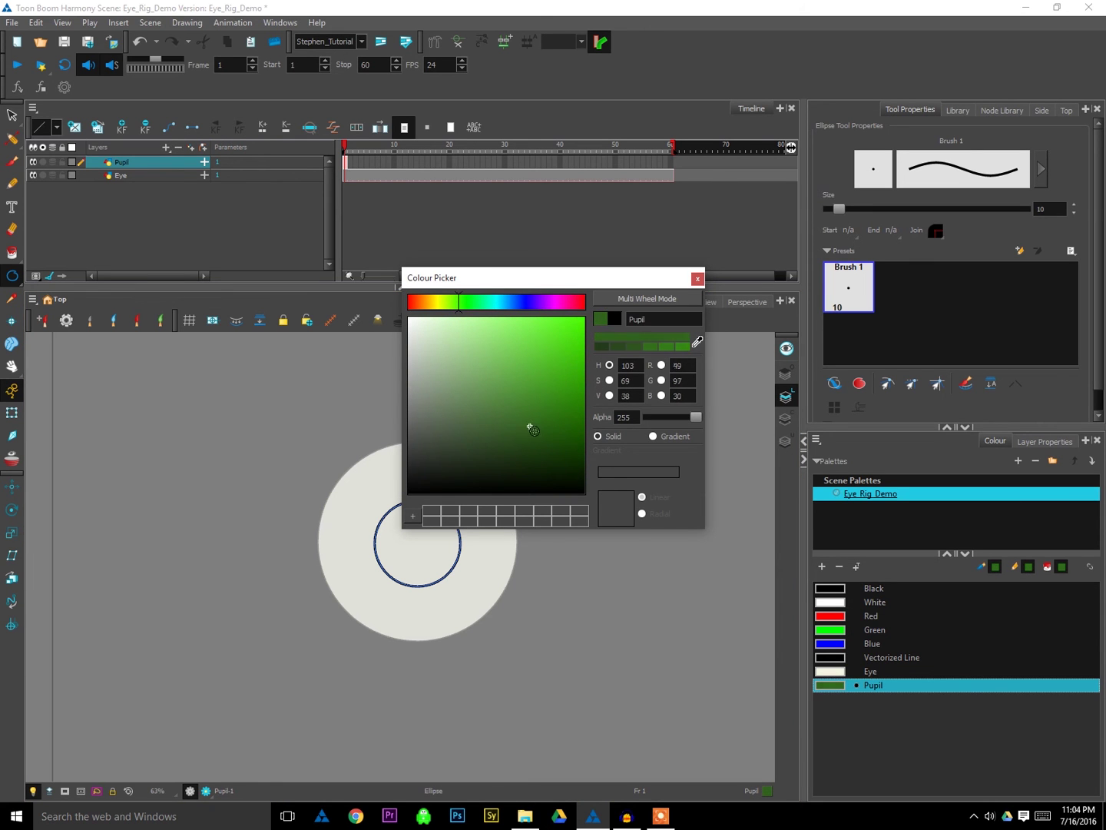
pyautogui.click(696, 278)
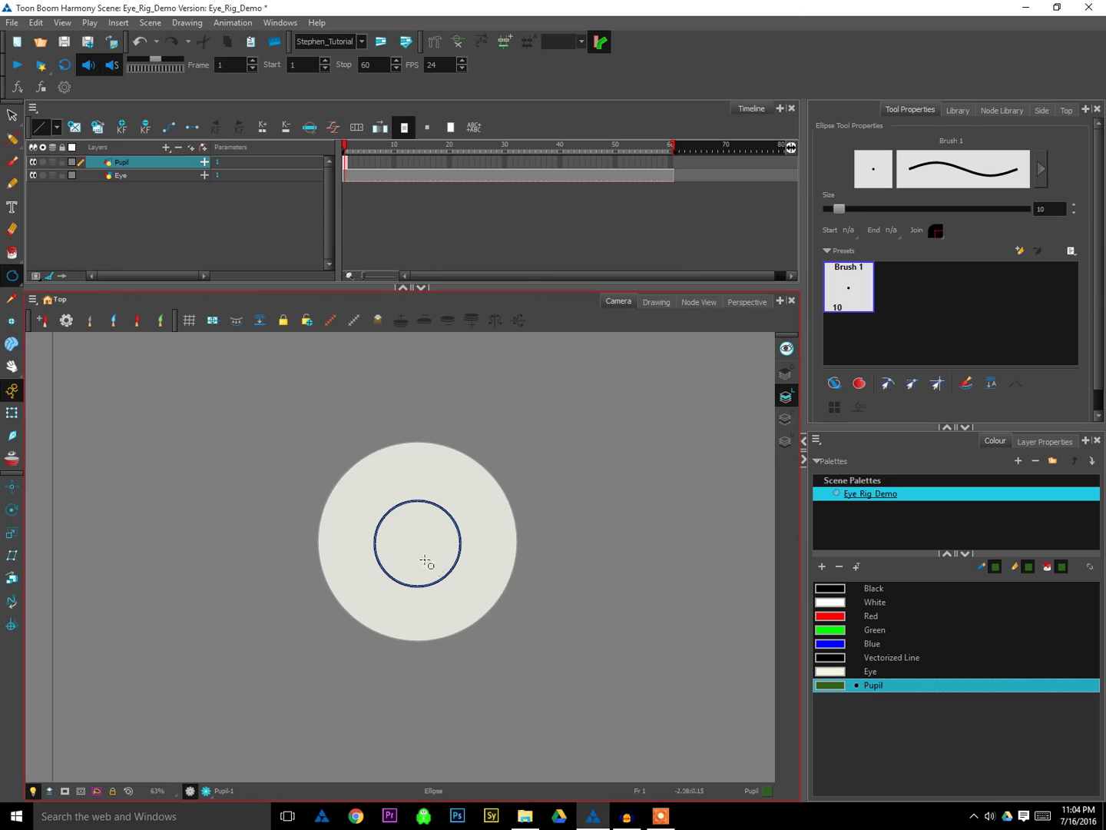
# - Fill the small circle on the Pupil layer with the Pupil colour using the Paint tool
pyautogui.click(415, 551)
pyautogui.hotkey('ctrl', 'z')
pyautogui.click(12, 253)
pyautogui.click(431, 545)
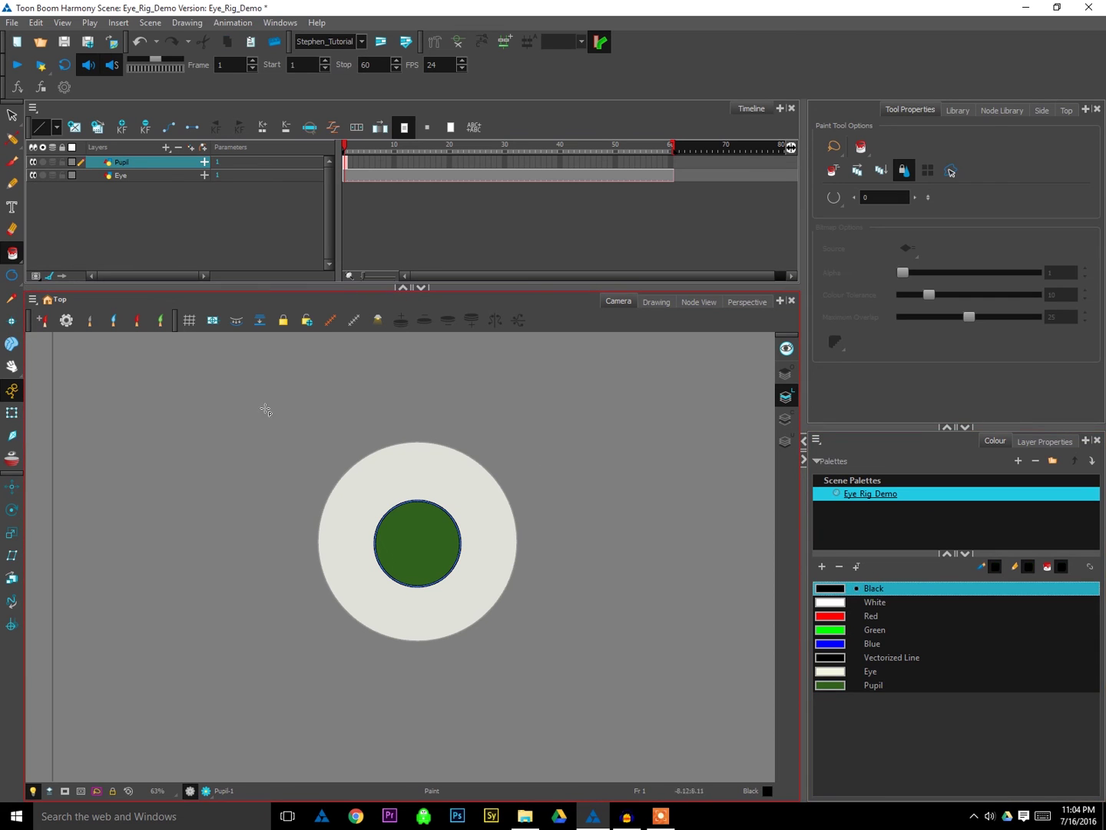
# - Duplicate the green circle on the Pupil layer and align the copy exactly over the original
pyautogui.hotkey('alt', 's')
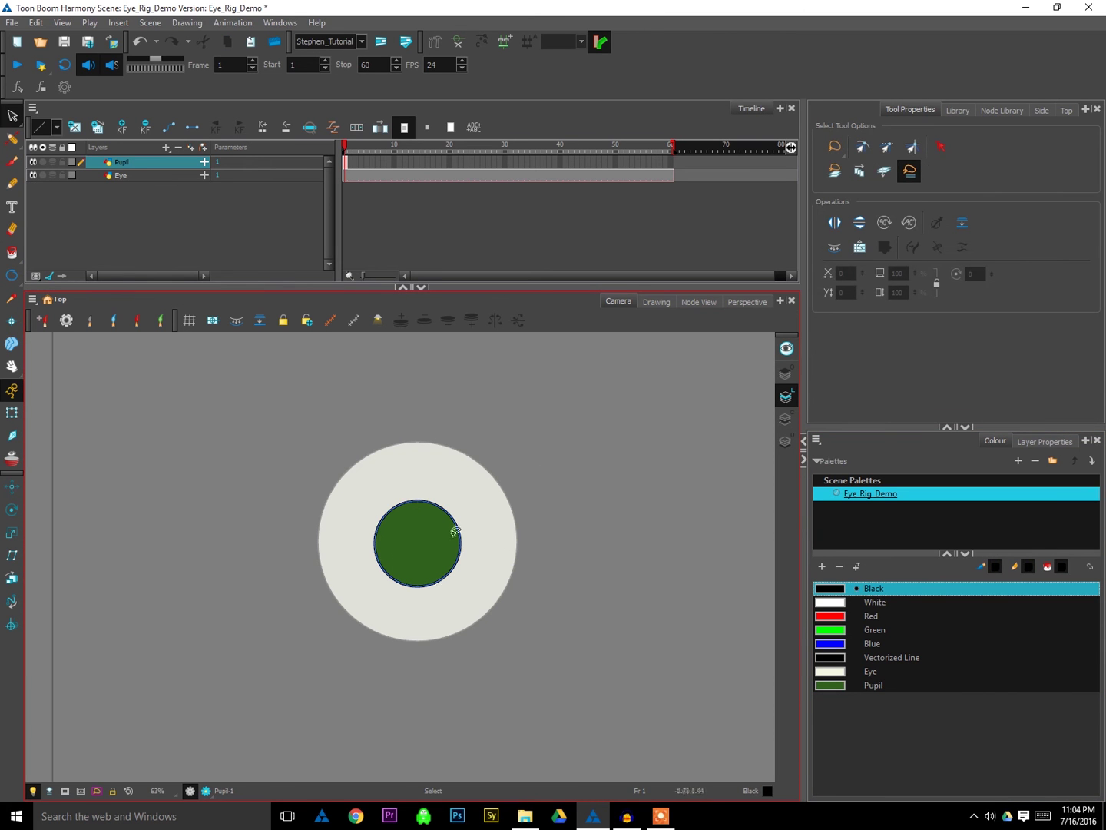
pyautogui.moveTo(477, 495)
pyautogui.mouseDown()
pyautogui.moveTo(470, 530)
pyautogui.moveTo(496, 608)
pyautogui.mouseUp()
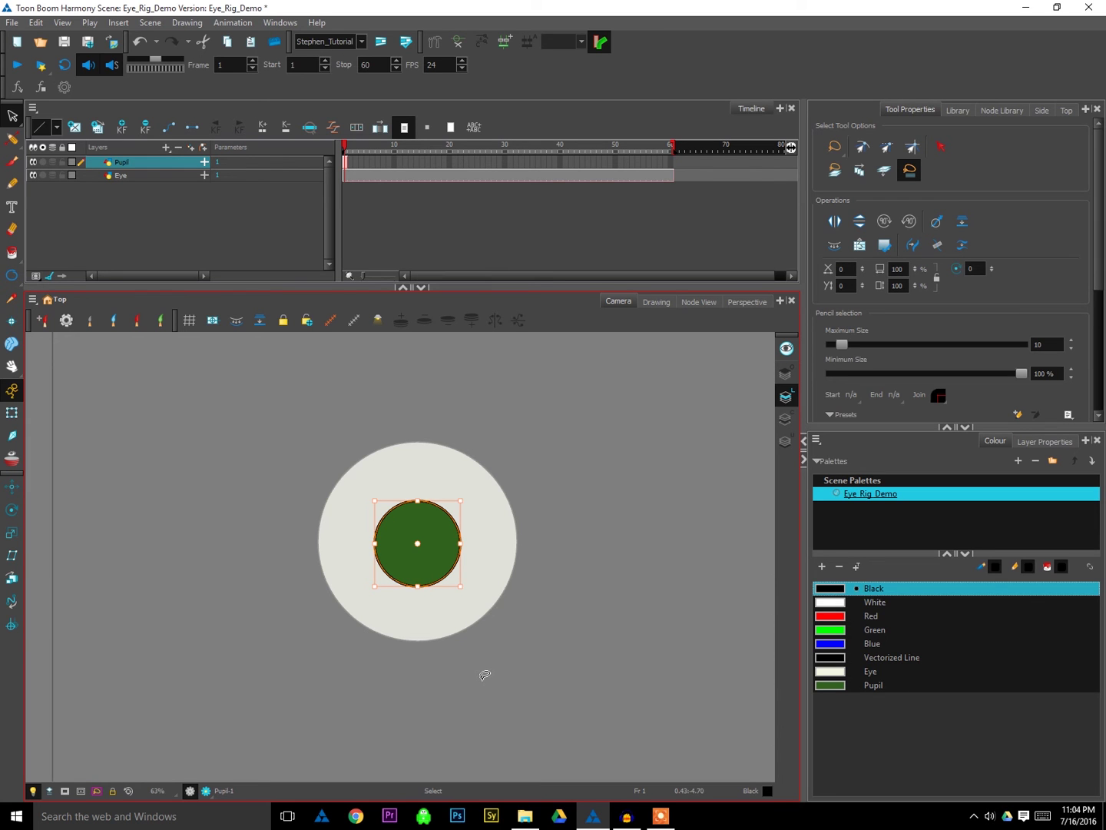
pyautogui.hotkey('ctrl', 'v')
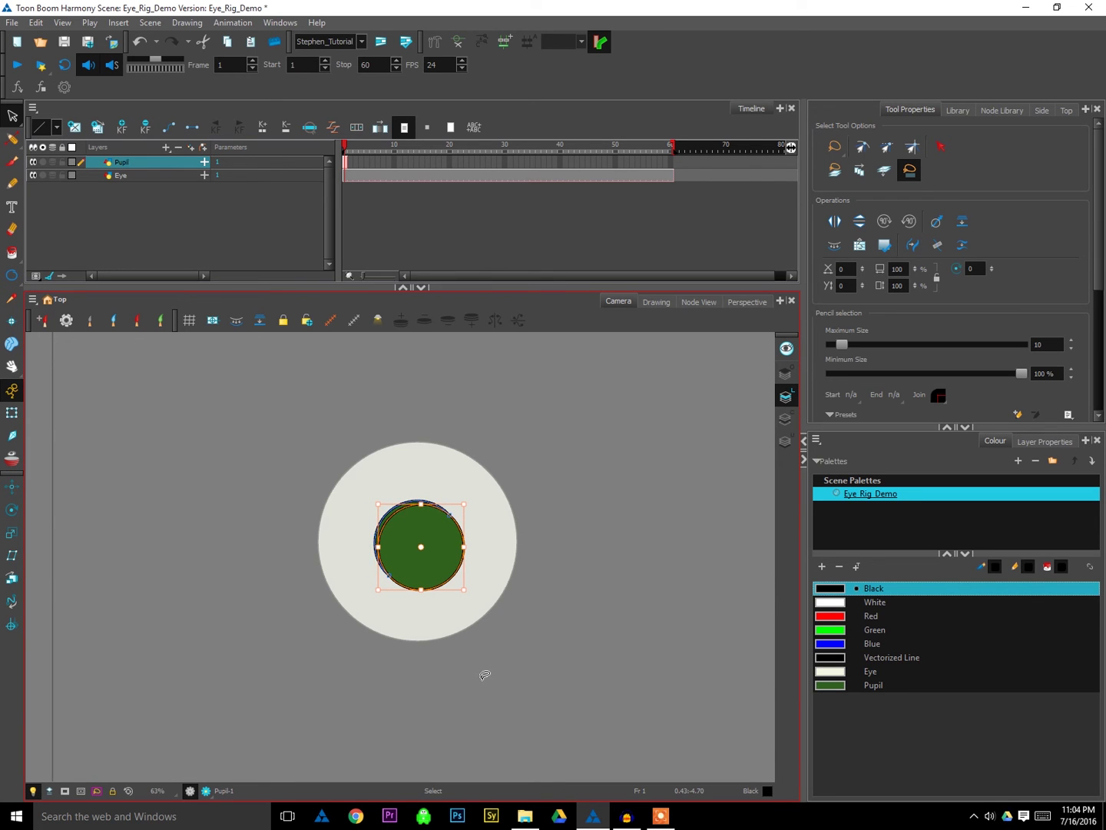
pyautogui.press('Left')
pyautogui.press('Up')
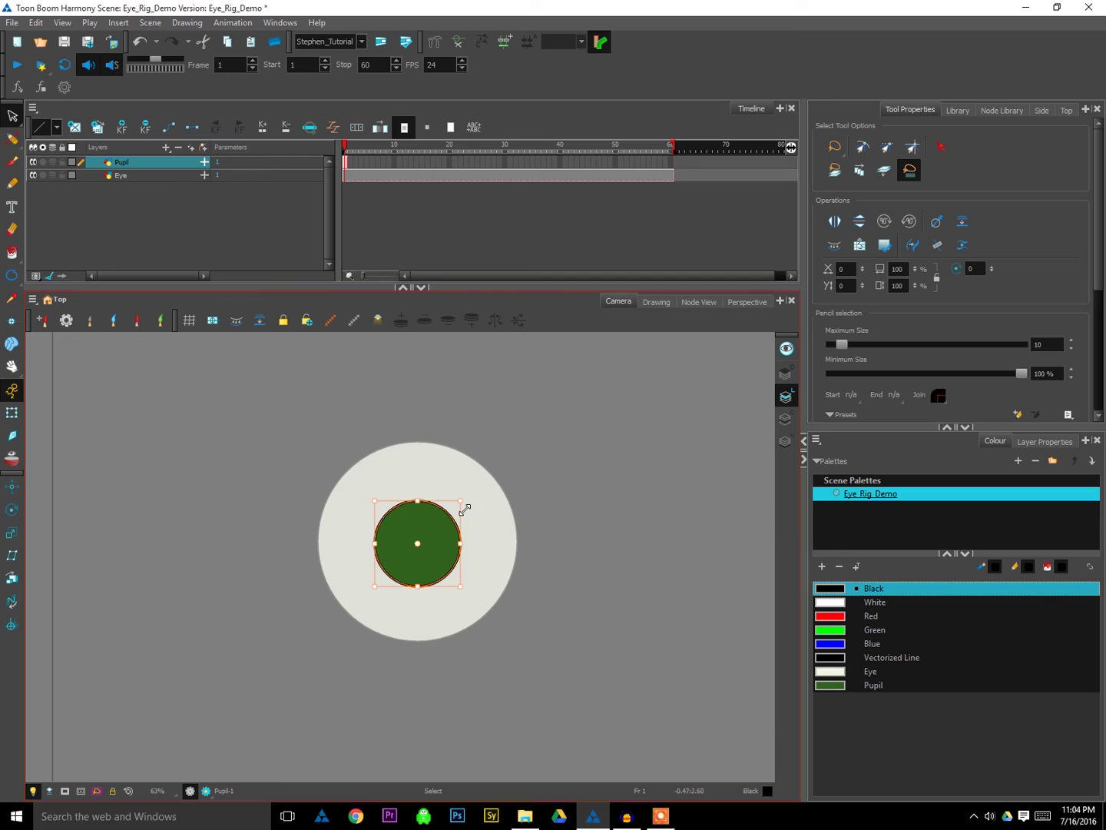
# - Scale the copied circle to about half size around its centre and fill it with Black
pyautogui.moveTo(467, 507); pyautogui.dragTo(447, 547)
pyautogui.click(529, 584)
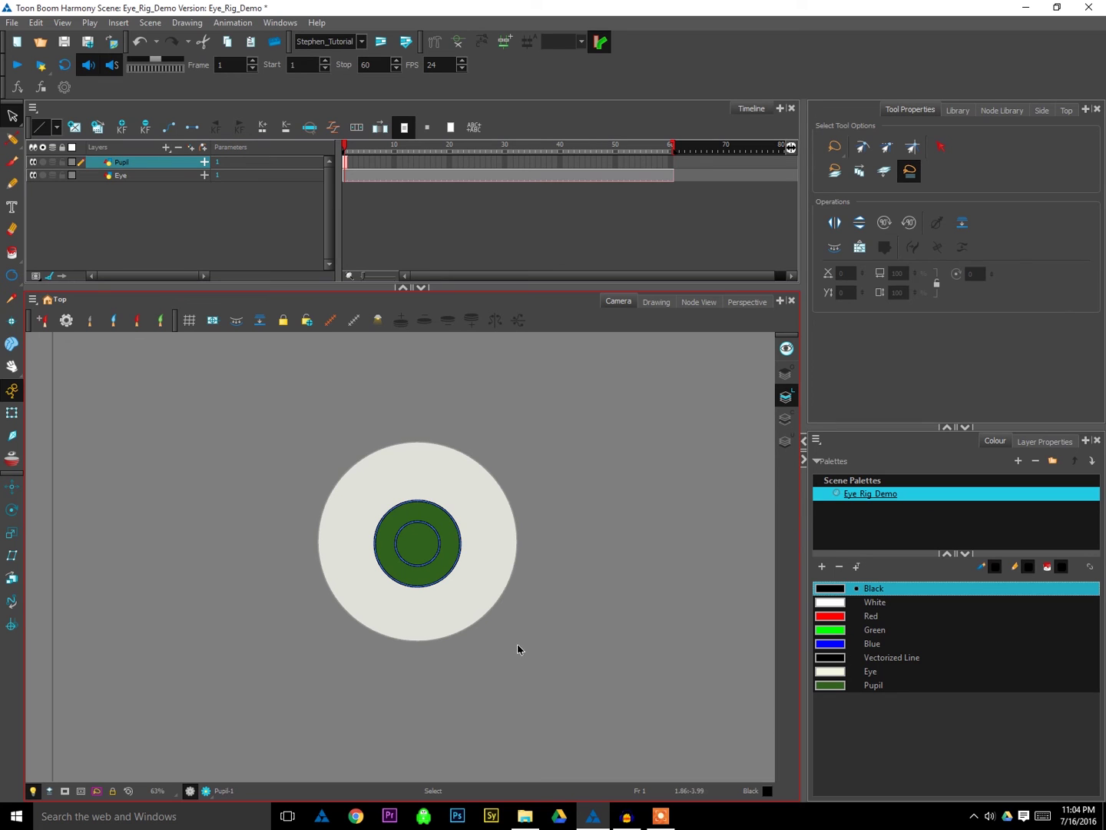
pyautogui.hotkey('alt', 'i')
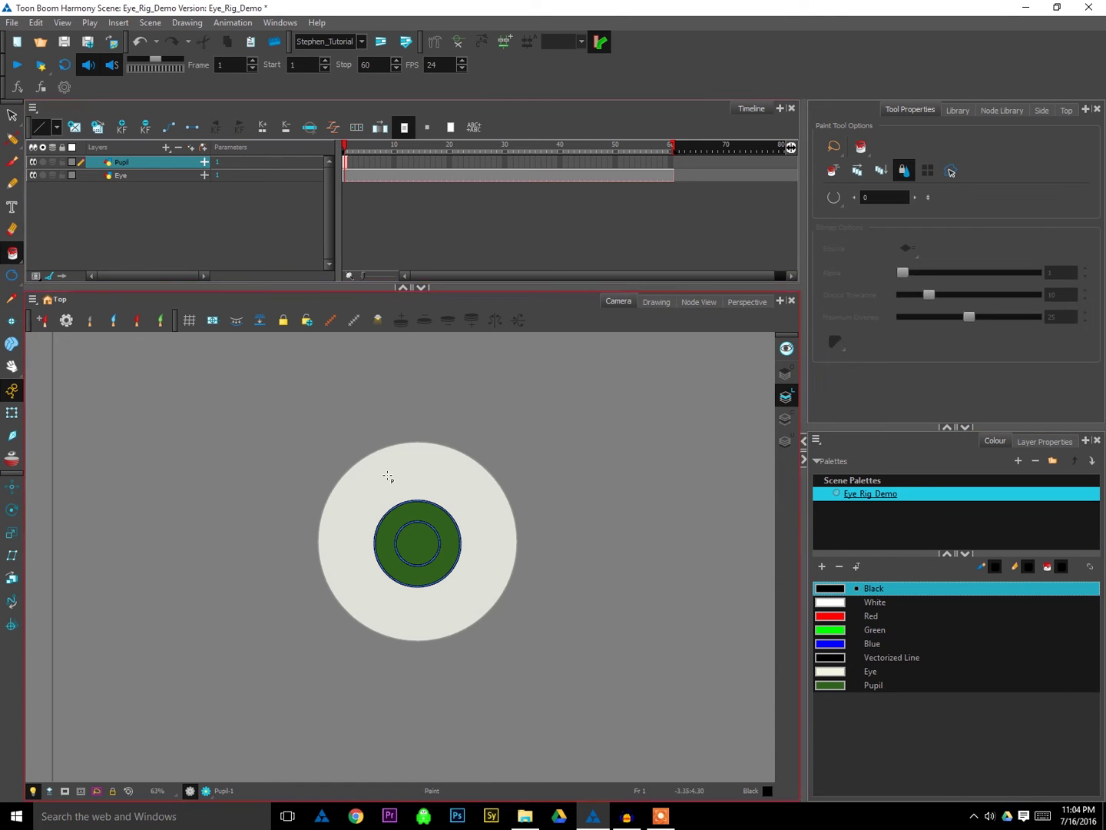
pyautogui.click(416, 549)
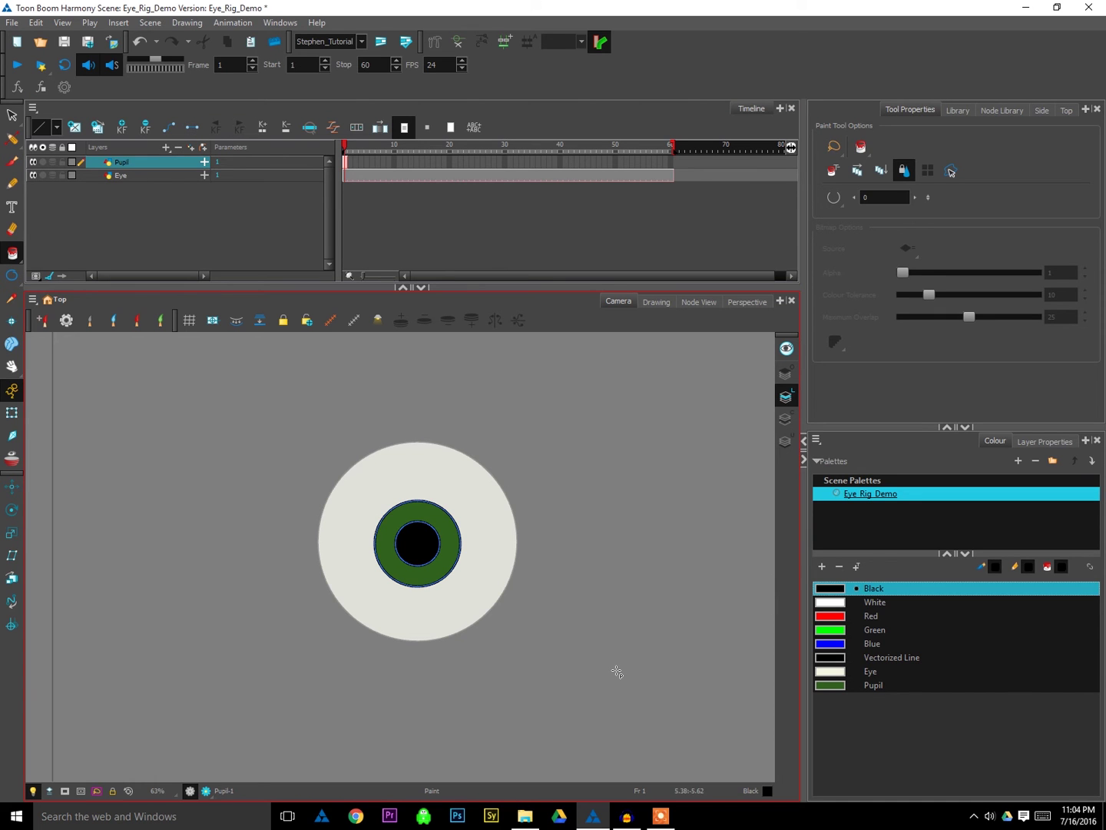
# - Draw a small highlight circle over the pupil's upper-right area in the Eye colour and fill it completely
pyautogui.click(869, 674)
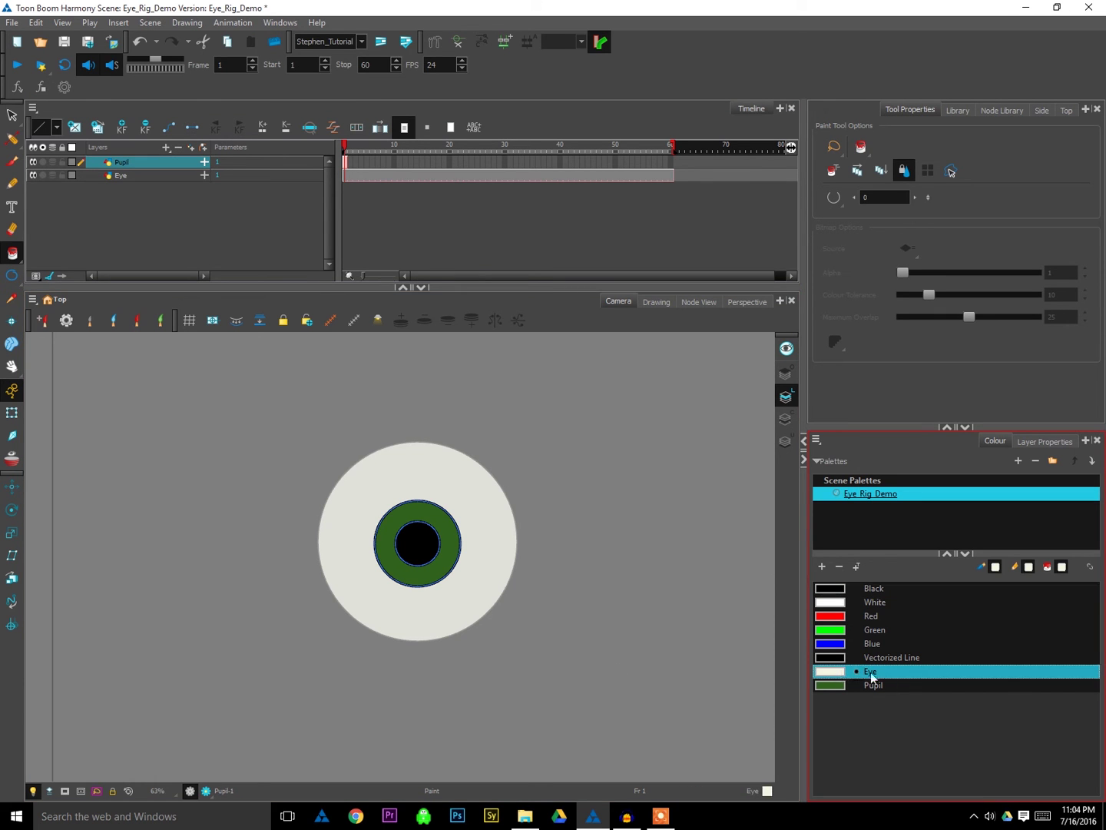
pyautogui.click(12, 275)
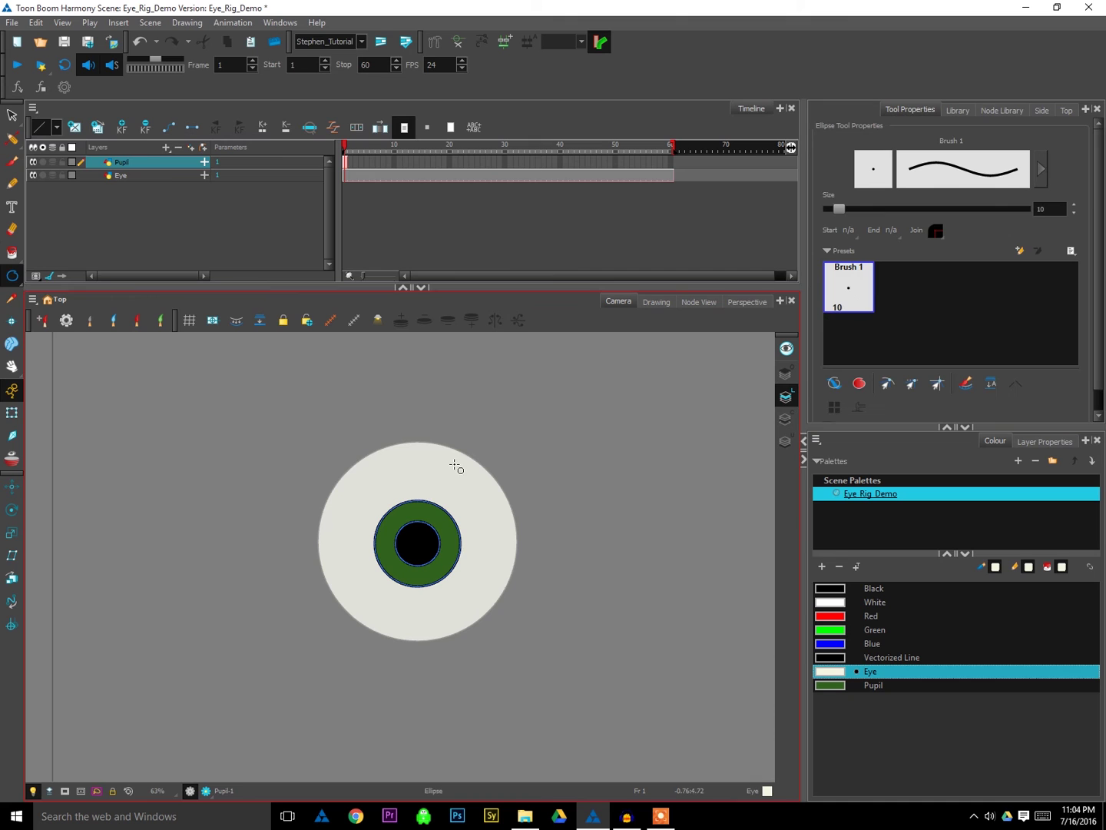
pyautogui.moveTo(431, 521)
pyautogui.mouseDown()
pyautogui.moveTo(459, 545)
pyautogui.moveTo(453, 535)
pyautogui.mouseUp()
pyautogui.hotkey('alt', 'i')
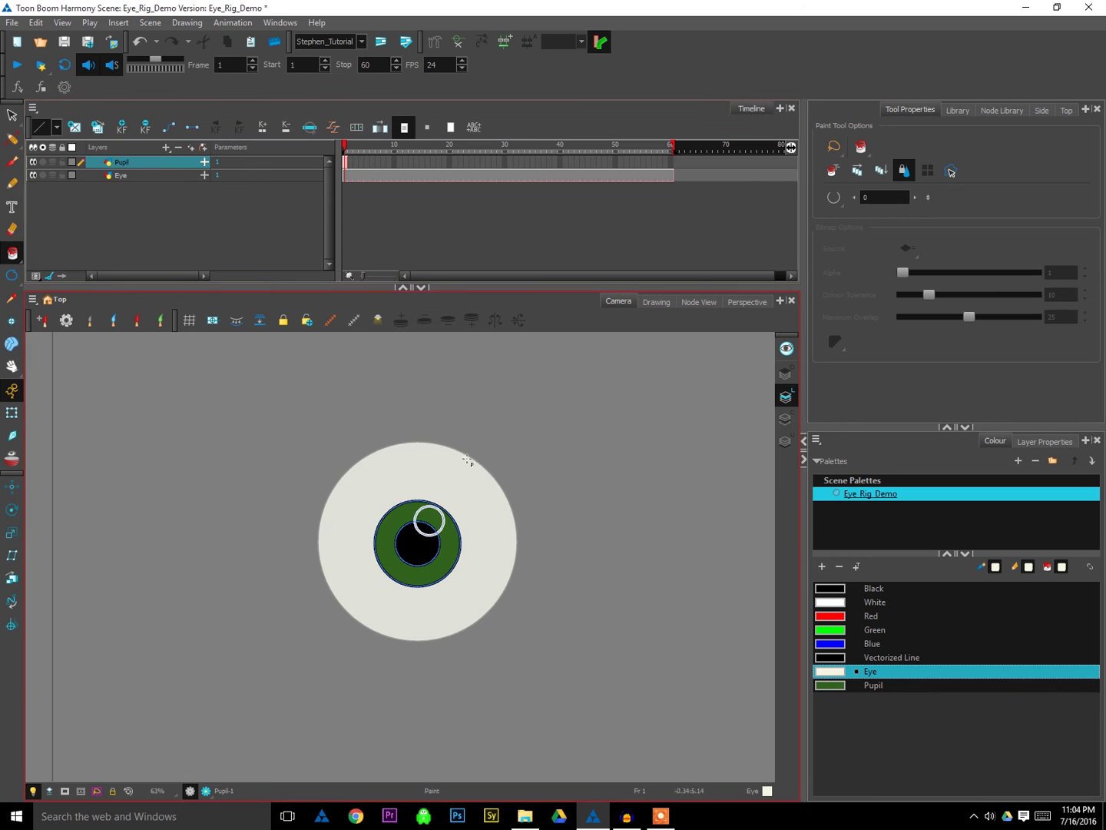
pyautogui.click(430, 536)
pyautogui.click(442, 522)
# - Move the Pupil layer's pivot point to the centre of the pupil
pyautogui.click(10, 412)
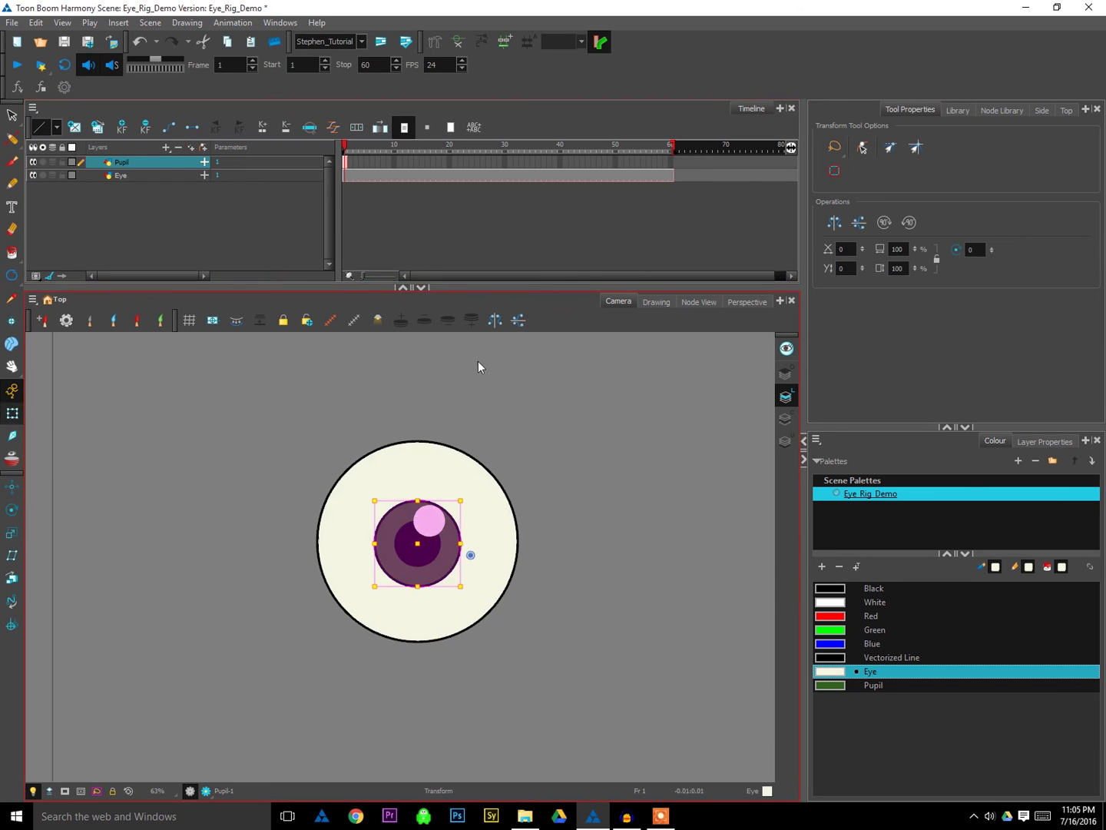
pyautogui.click(563, 542)
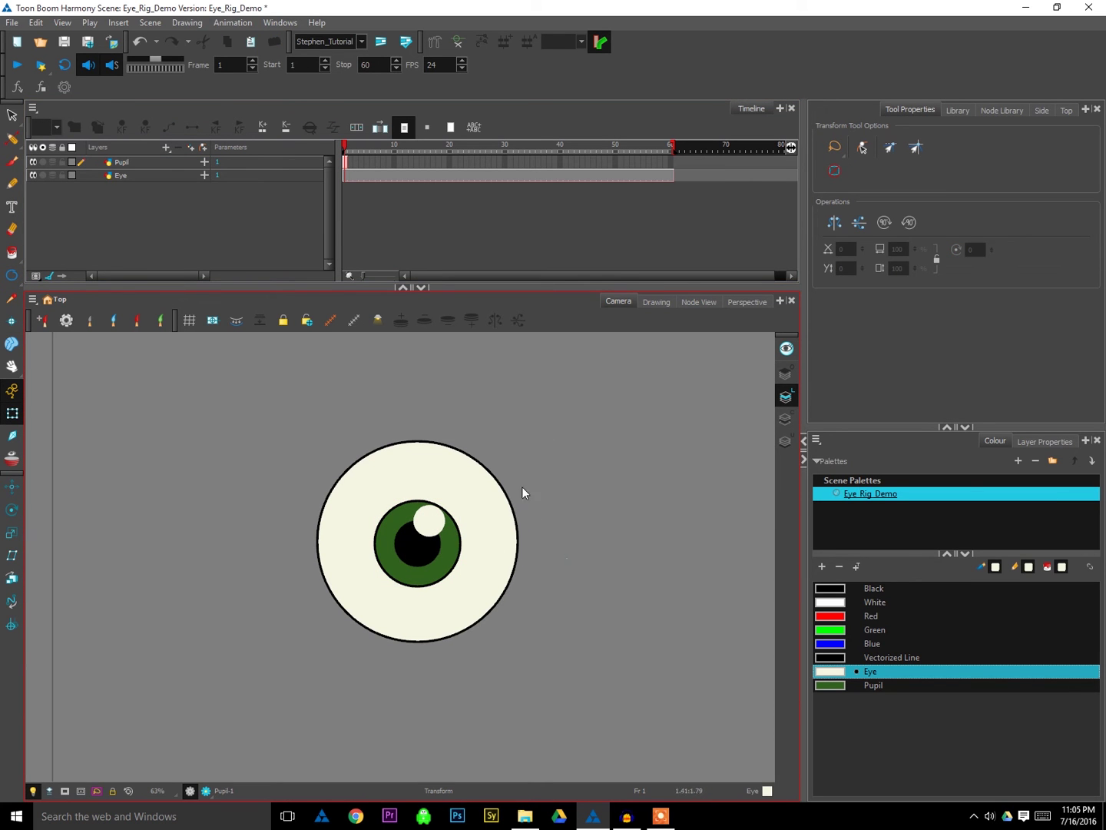
pyautogui.click(425, 557)
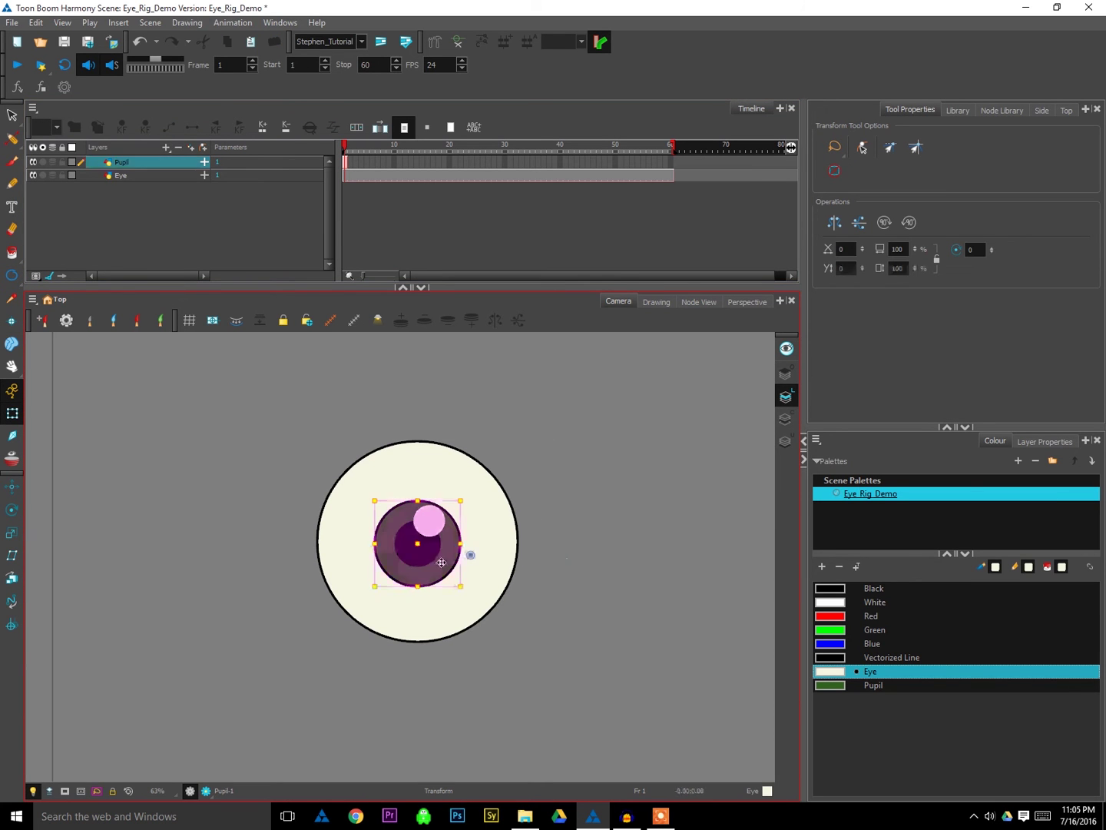
pyautogui.click(11, 509)
pyautogui.moveTo(471, 554); pyautogui.dragTo(423, 550)
pyautogui.hotkey('shift', 't')
pyautogui.click(571, 599)
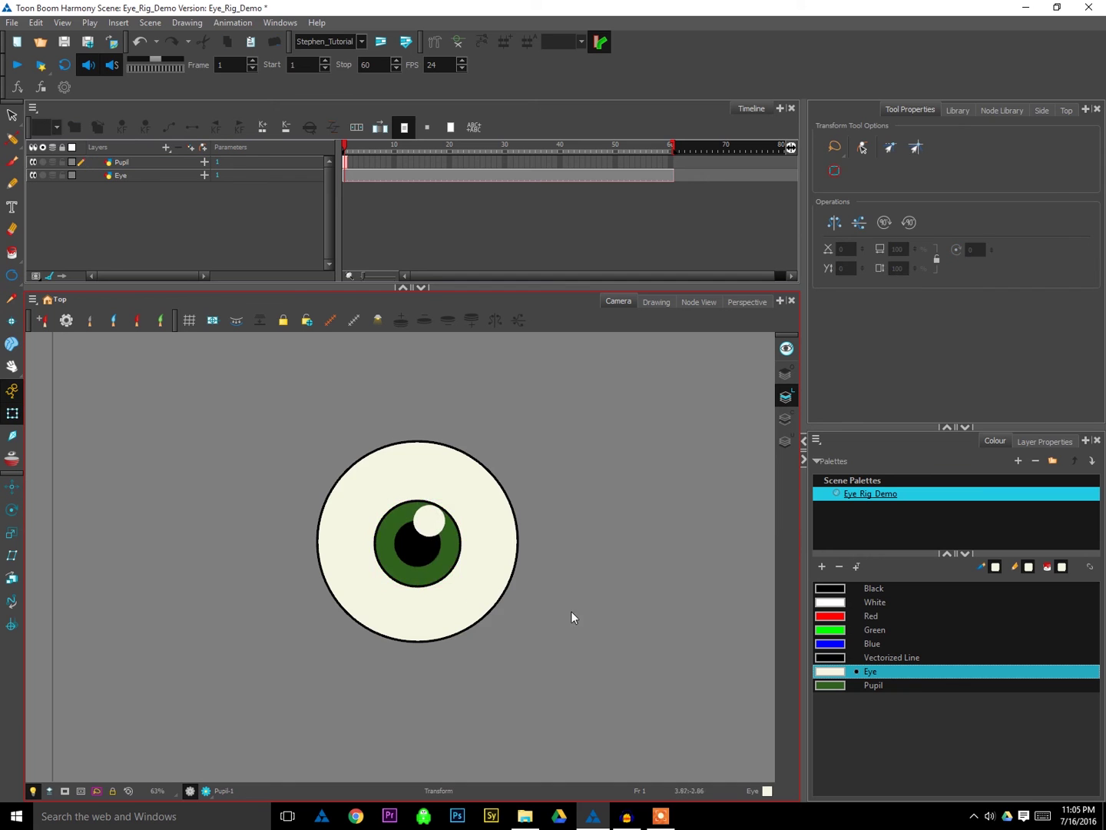
# - Try moving the pupil past the left edge of the eye, and return it to the eye's centre
pyautogui.scroll(-3, 416, 564)
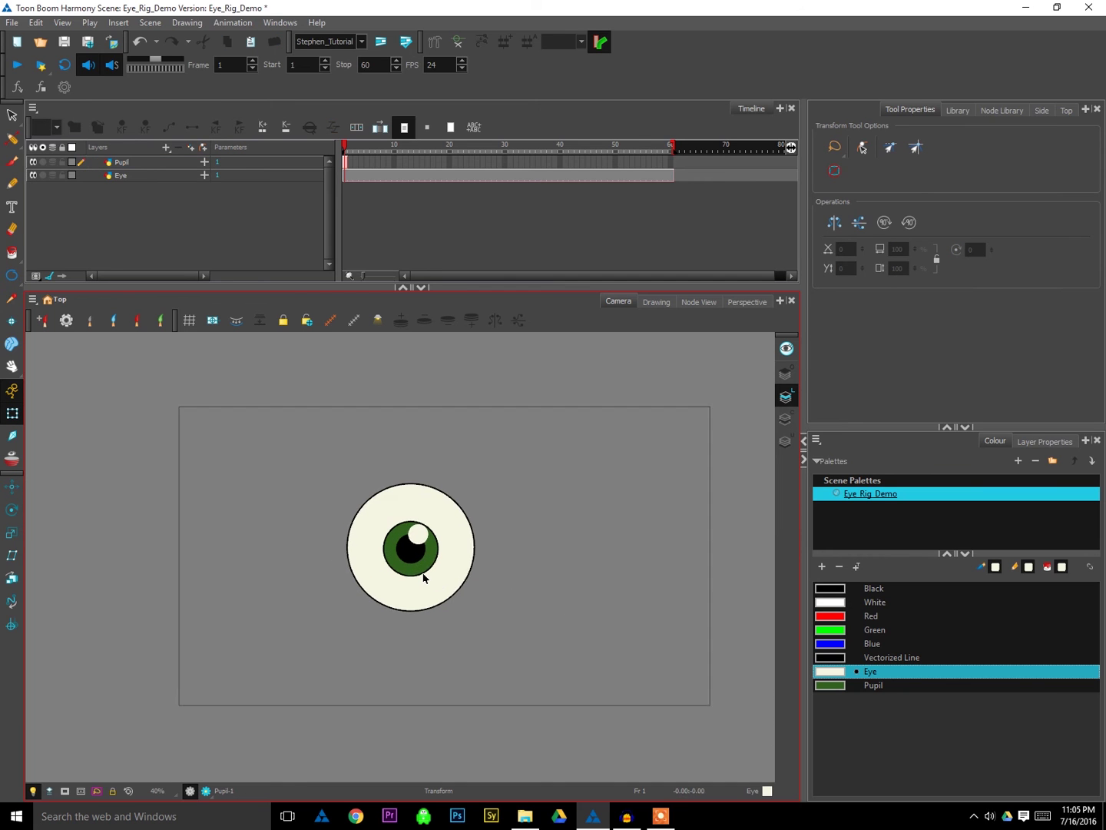
pyautogui.press('2')
pyautogui.click(425, 576)
pyautogui.moveTo(426, 578)
pyautogui.mouseDown()
pyautogui.moveTo(425, 539)
pyautogui.moveTo(415, 556)
pyautogui.moveTo(420, 574)
pyautogui.moveTo(365, 566)
pyautogui.mouseUp()
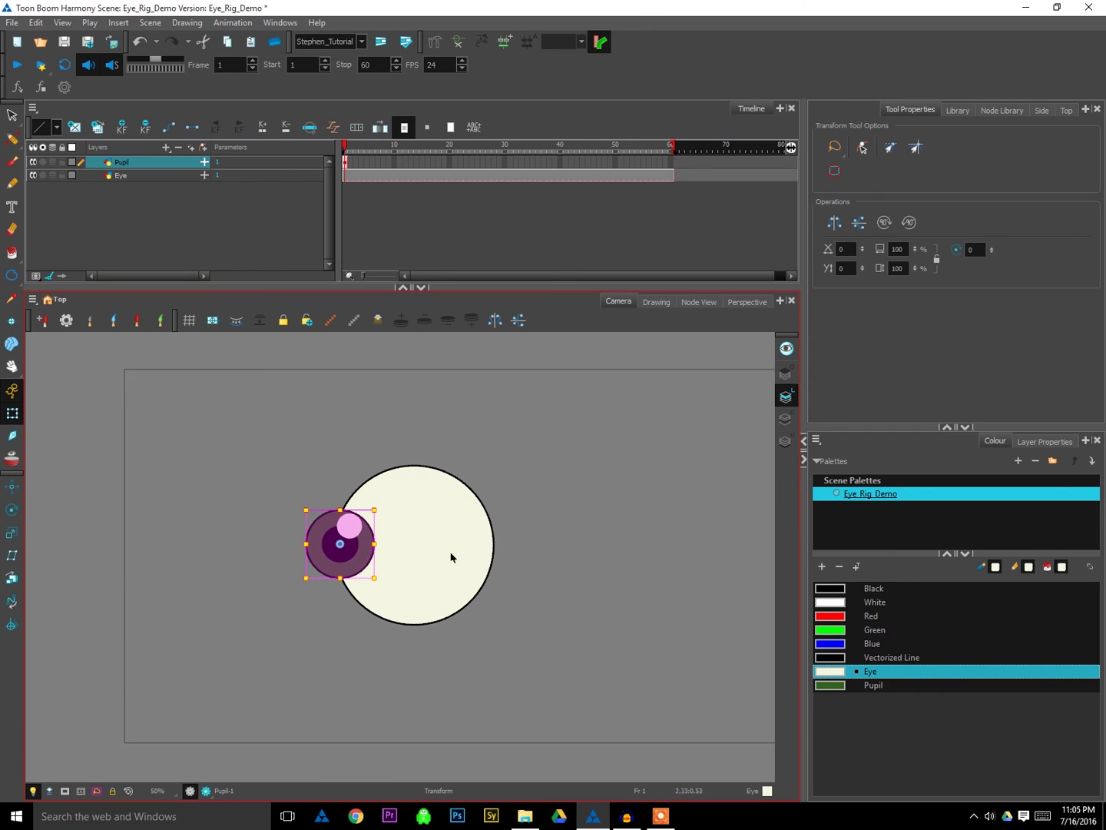
pyautogui.click(493, 598)
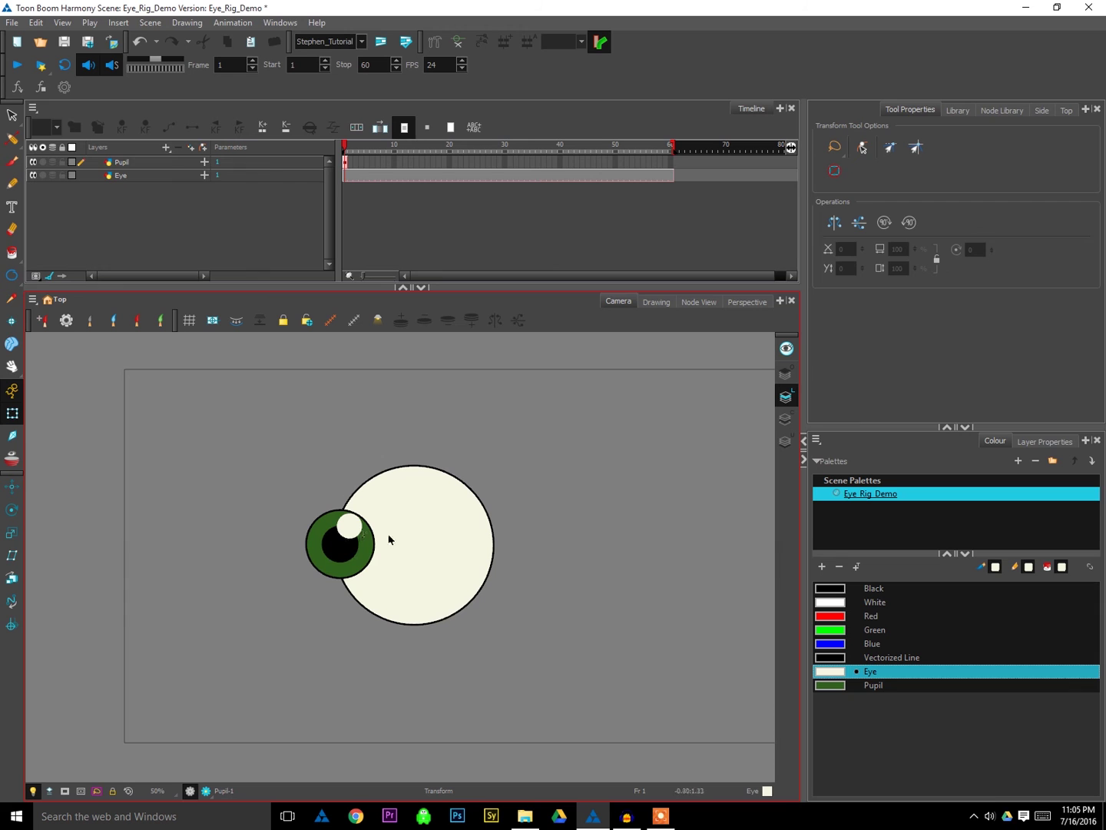
pyautogui.click(350, 557)
pyautogui.click(306, 621)
pyautogui.moveTo(349, 565)
pyautogui.mouseDown()
pyautogui.moveTo(503, 575)
pyautogui.moveTo(504, 559)
pyautogui.moveTo(522, 558)
pyautogui.moveTo(425, 485)
pyautogui.moveTo(361, 587)
pyautogui.moveTo(444, 596)
pyautogui.mouseUp()
pyautogui.hotkey('ctrl', 'z')
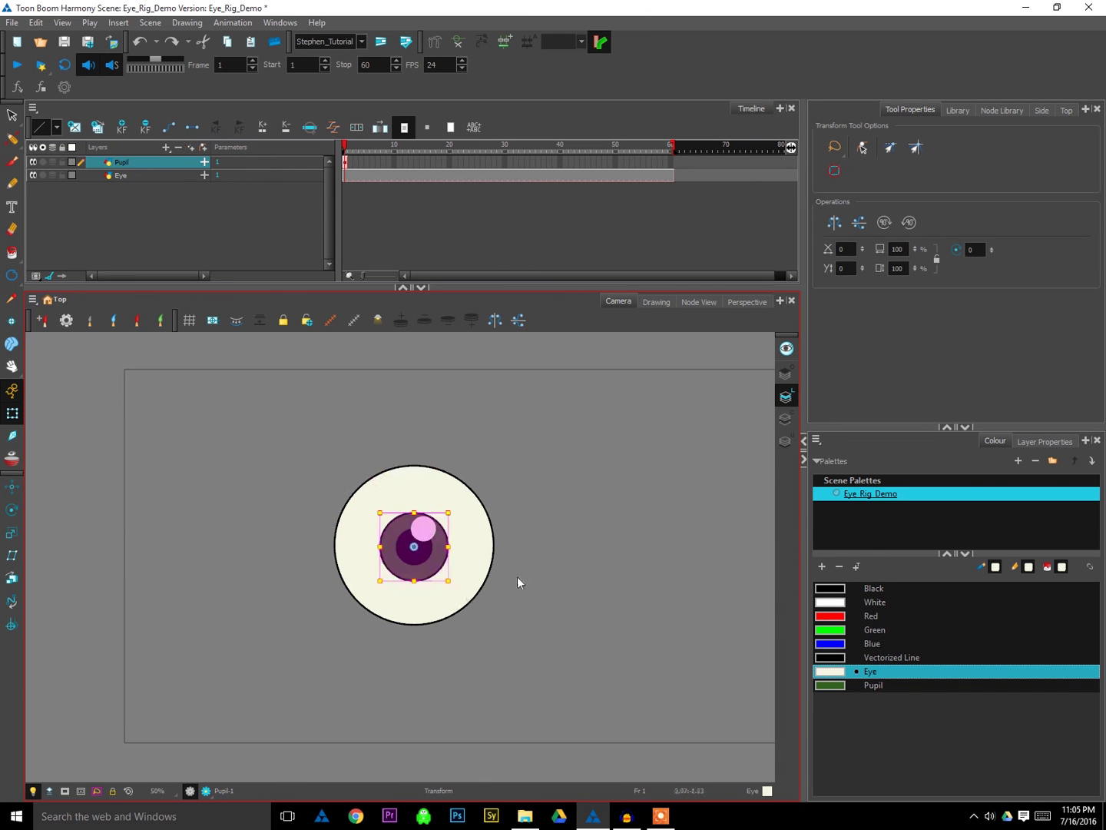
pyautogui.click(535, 576)
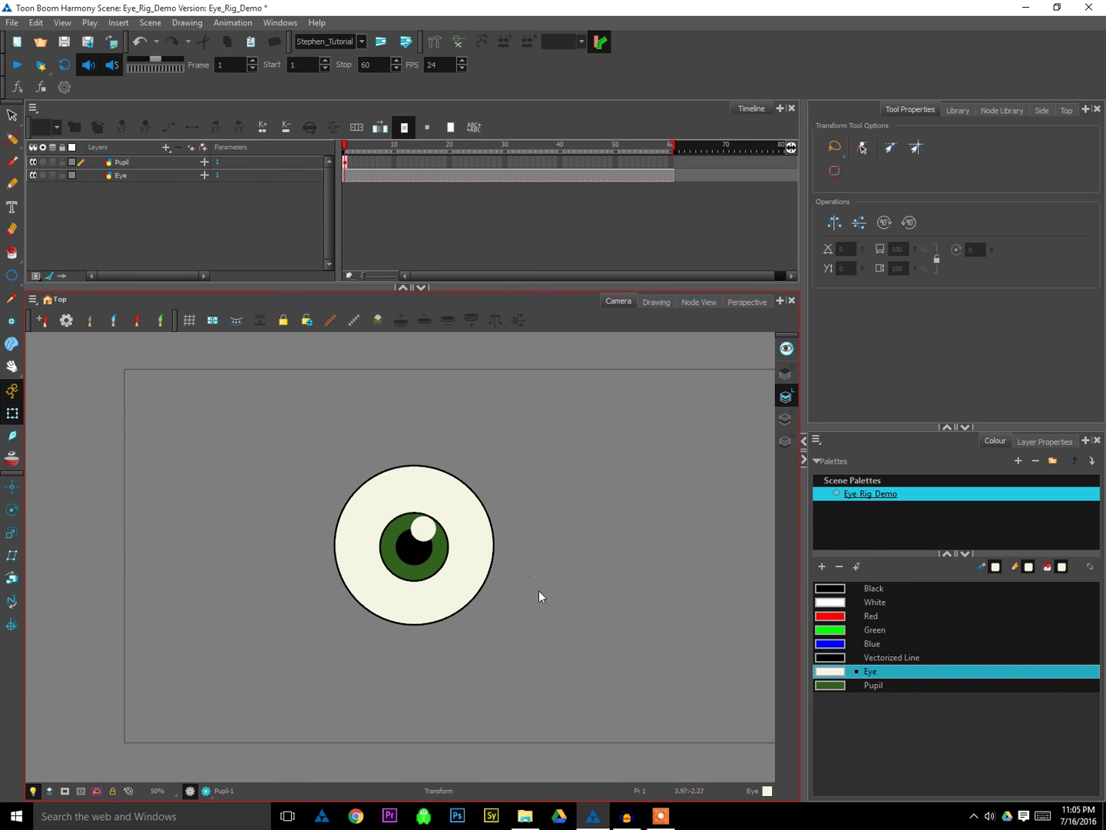
# - In the Node View, move the Pupil and Eye nodes side by side well above the Composite node
pyautogui.click(694, 301)
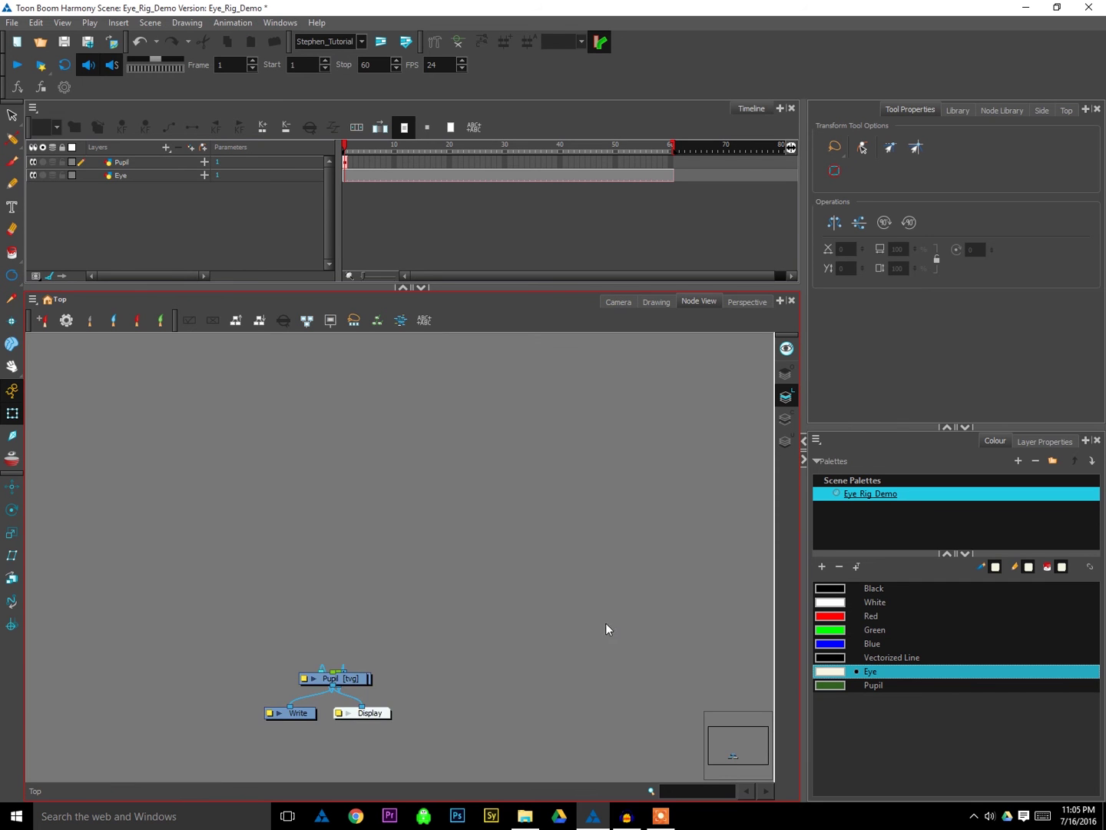
pyautogui.moveTo(483, 659); pyautogui.dragTo(583, 591)
pyautogui.moveTo(455, 613); pyautogui.dragTo(495, 474)
pyautogui.moveTo(380, 419); pyautogui.dragTo(636, 401)
pyautogui.moveTo(487, 678); pyautogui.dragTo(483, 674)
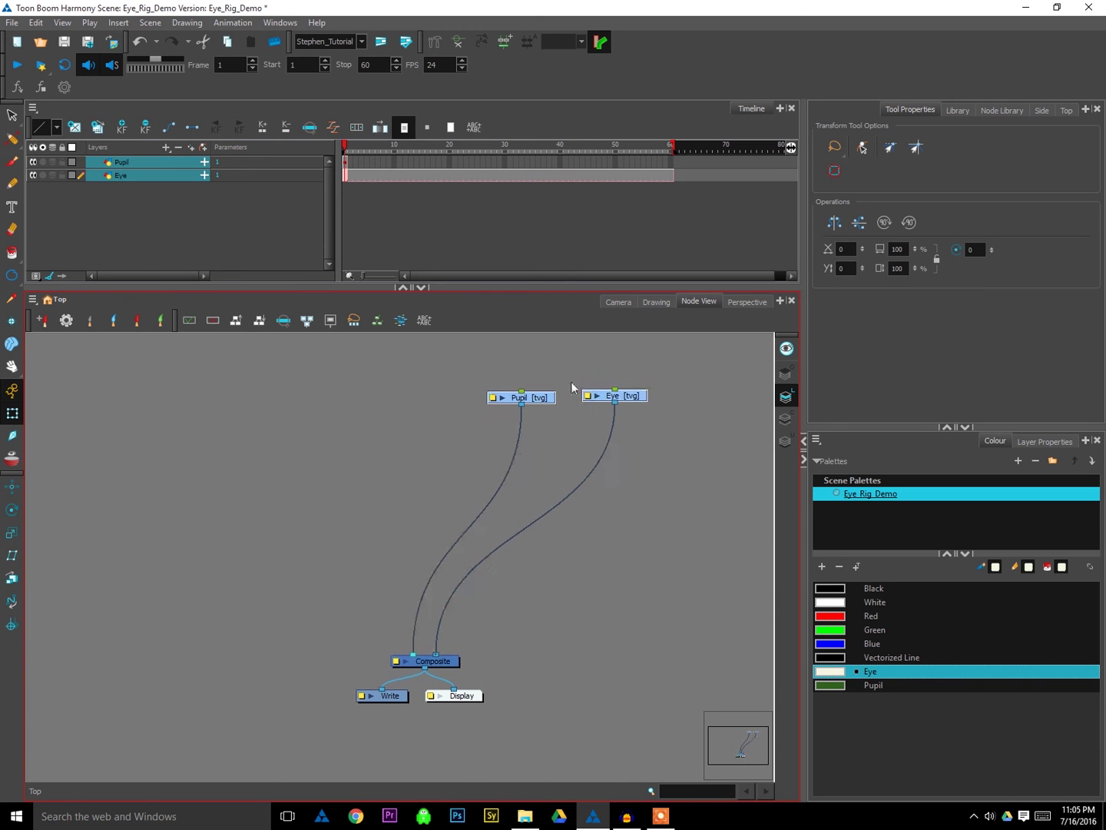
# - Duplicate the Composite node and place the copy between the drawing nodes and the original Composite
pyautogui.click(453, 663)
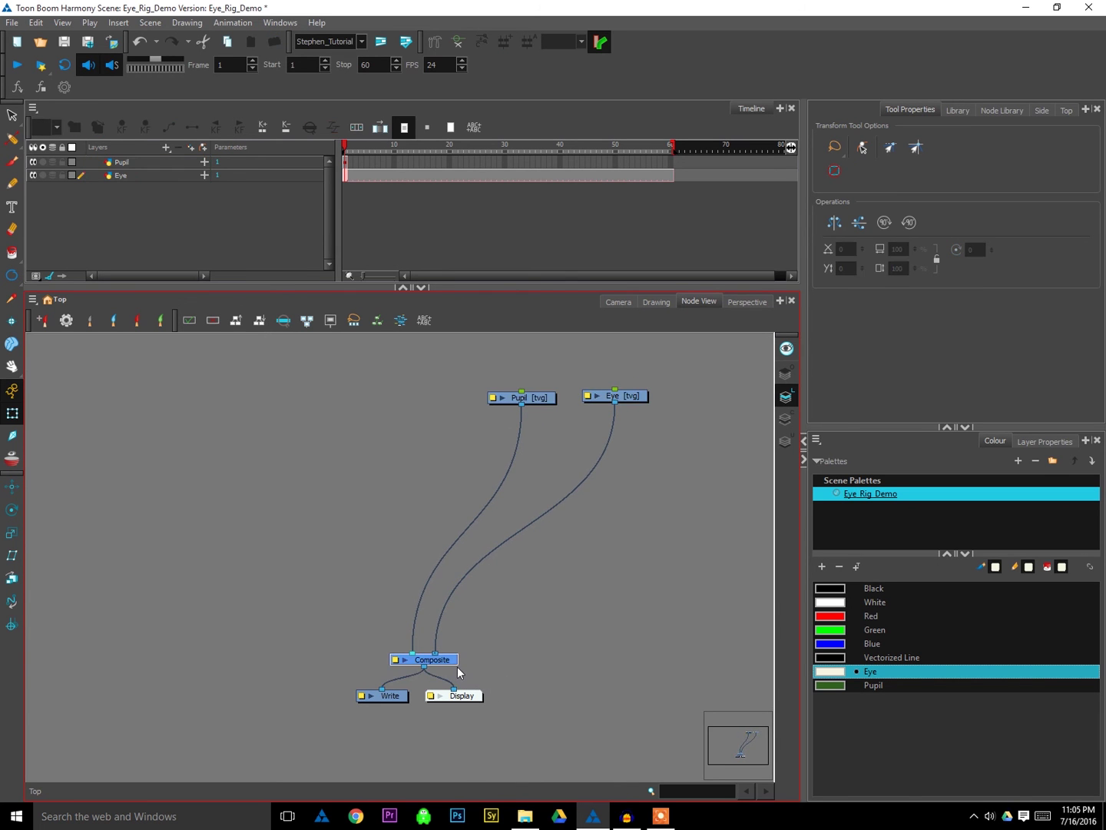
pyautogui.hotkey('ctrl', 'c')
pyautogui.hotkey('ctrl', 'v')
pyautogui.moveTo(506, 676); pyautogui.dragTo(495, 549)
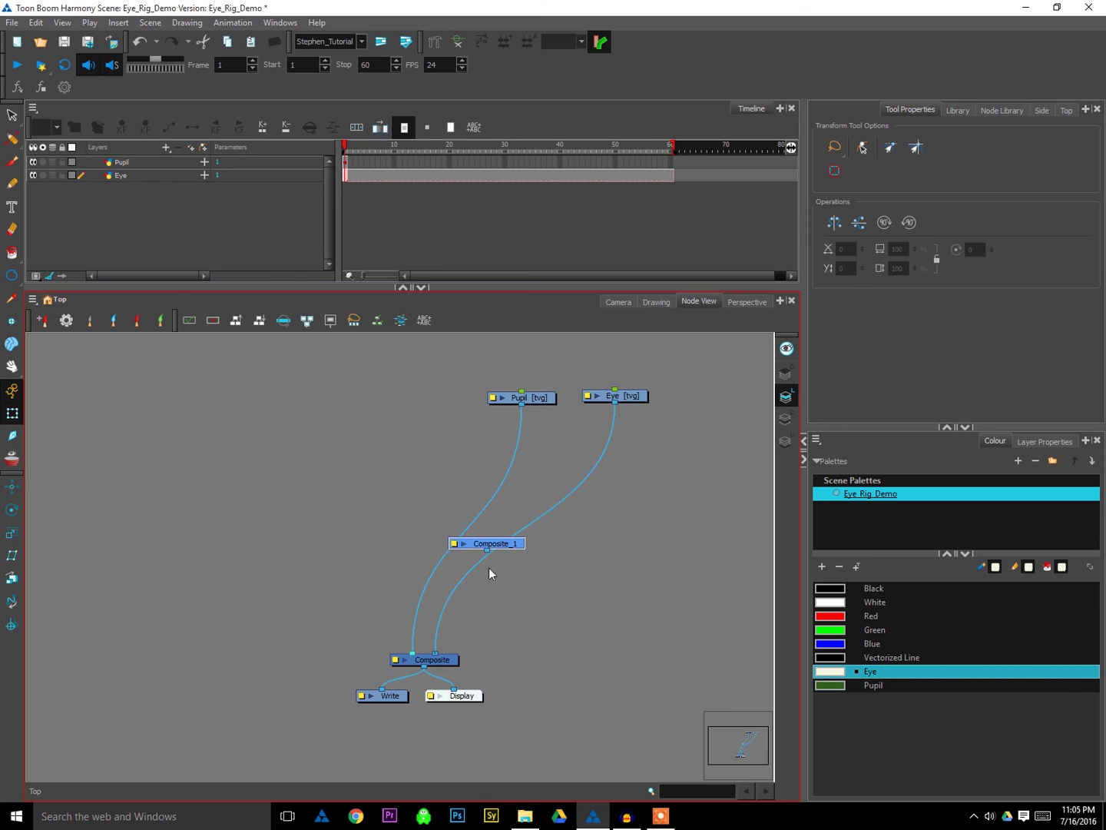
# - Route the Pupil and Eye nodes through the copied composite into the original Composite, and tidy the node layout
pyautogui.moveTo(434, 653); pyautogui.dragTo(501, 539)
pyautogui.moveTo(413, 653)
pyautogui.mouseDown()
pyautogui.moveTo(472, 540)
pyautogui.moveTo(484, 607)
pyautogui.moveTo(425, 653)
pyautogui.mouseUp()
pyautogui.moveTo(517, 552); pyautogui.dragTo(578, 538)
pyautogui.moveTo(553, 414); pyautogui.dragTo(512, 533)
pyautogui.moveTo(600, 515); pyautogui.dragTo(591, 515)
pyautogui.moveTo(558, 472); pyautogui.dragTo(449, 565)
pyautogui.moveTo(596, 517); pyautogui.dragTo(586, 510)
pyautogui.click(580, 593)
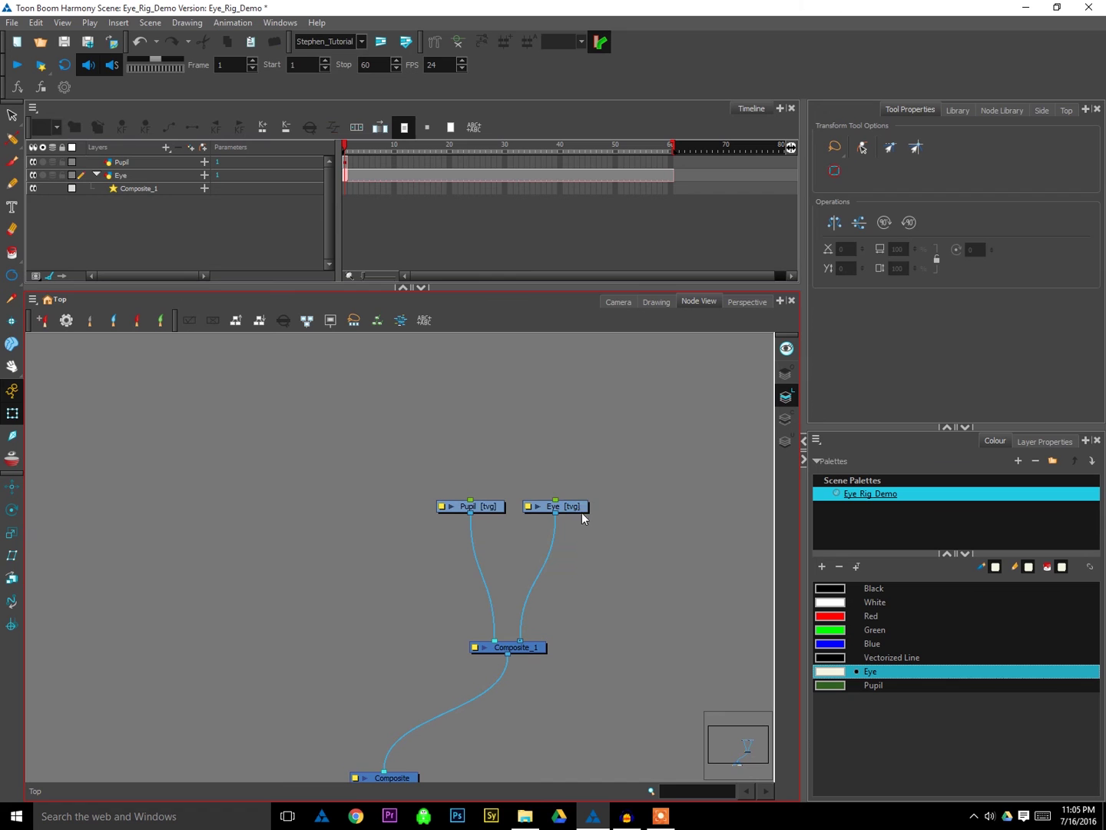
# - Add a parent peg to the Eye node and place it directly above that node
pyautogui.moveTo(519, 476); pyautogui.dragTo(610, 559)
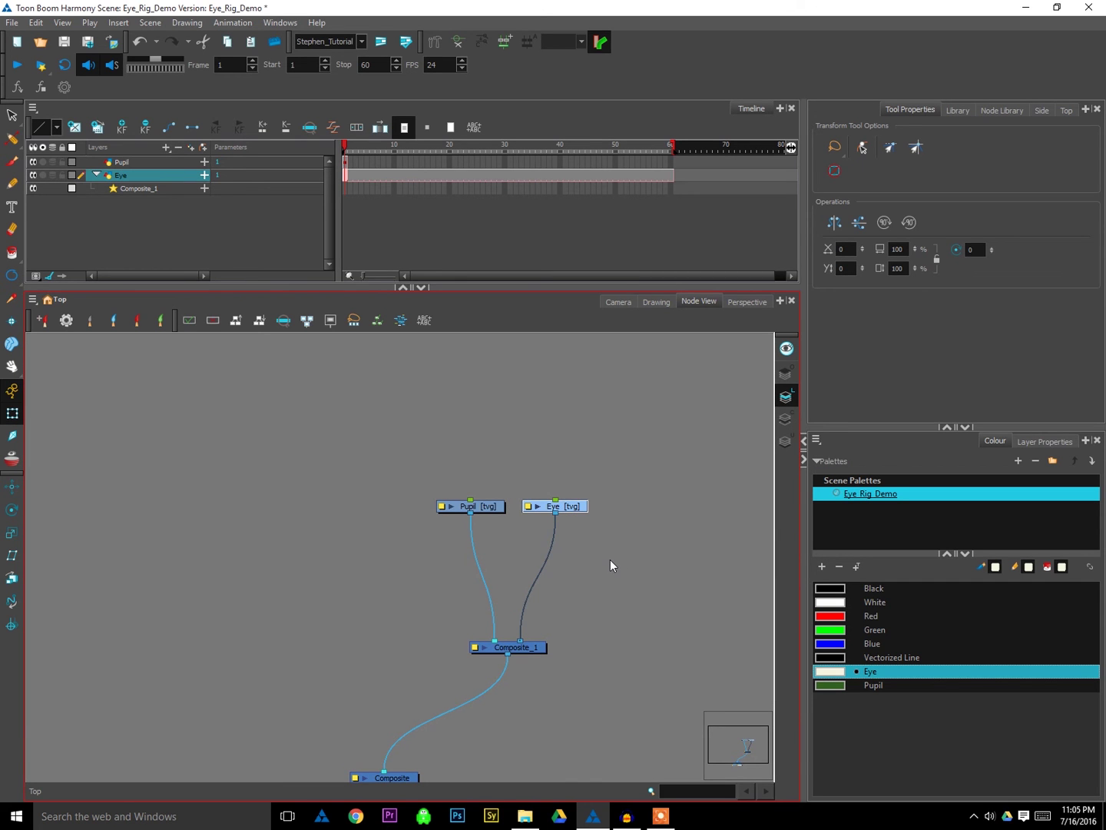
pyautogui.hotkey('ctrl', 'p')
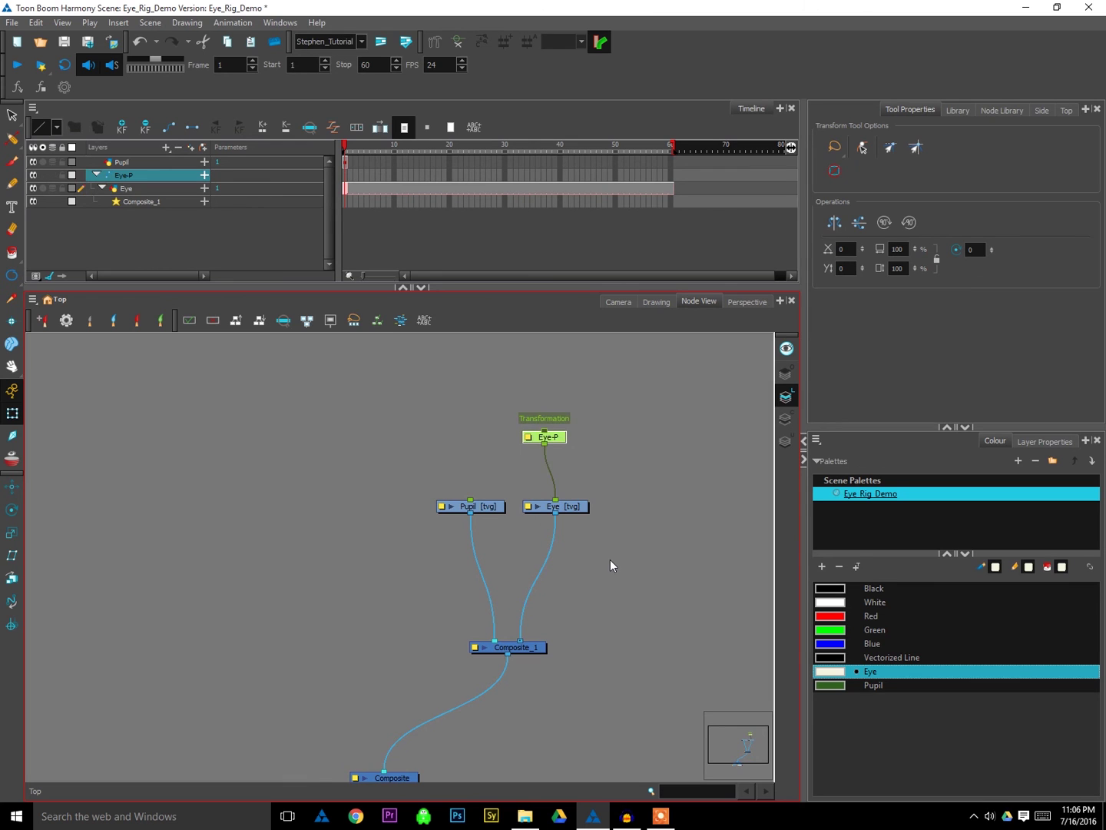
pyautogui.moveTo(557, 440)
pyautogui.mouseDown()
pyautogui.moveTo(574, 447)
pyautogui.moveTo(556, 429)
pyautogui.mouseUp()
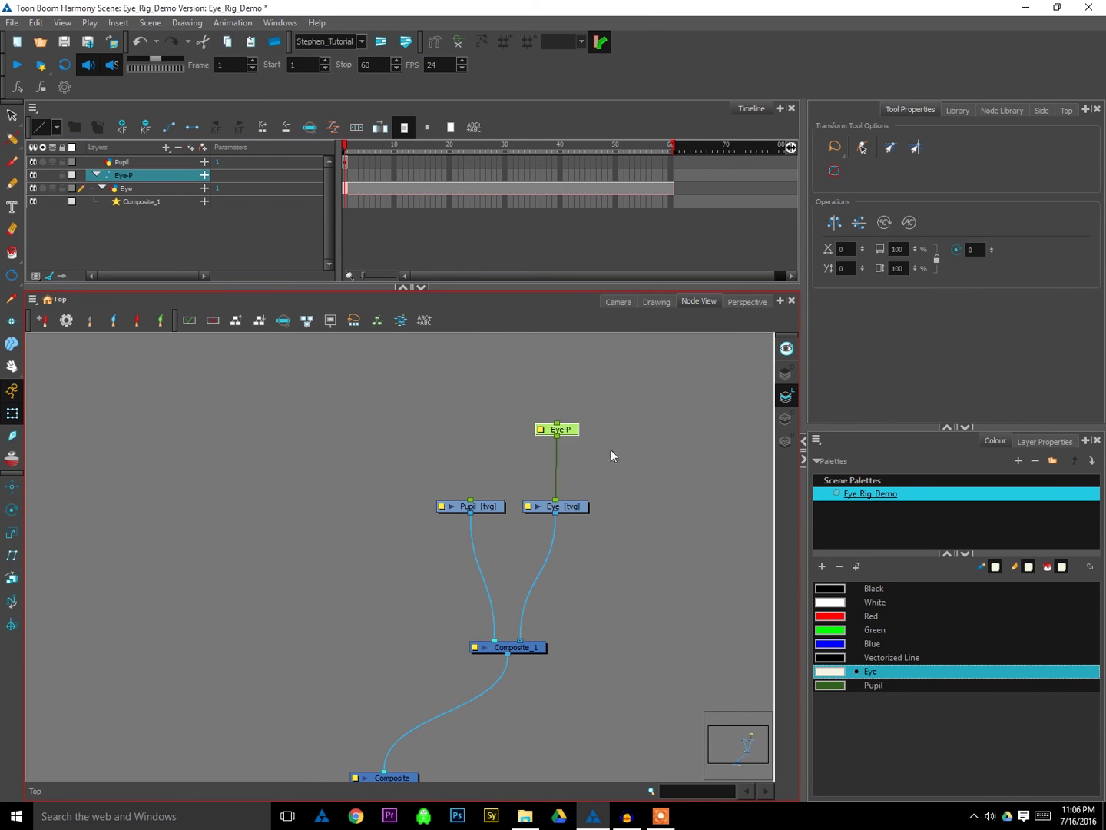
# - Move the Eye-P peg's pivot point to the centre of the eye in the Camera view
pyautogui.click(620, 301)
pyautogui.click(11, 487)
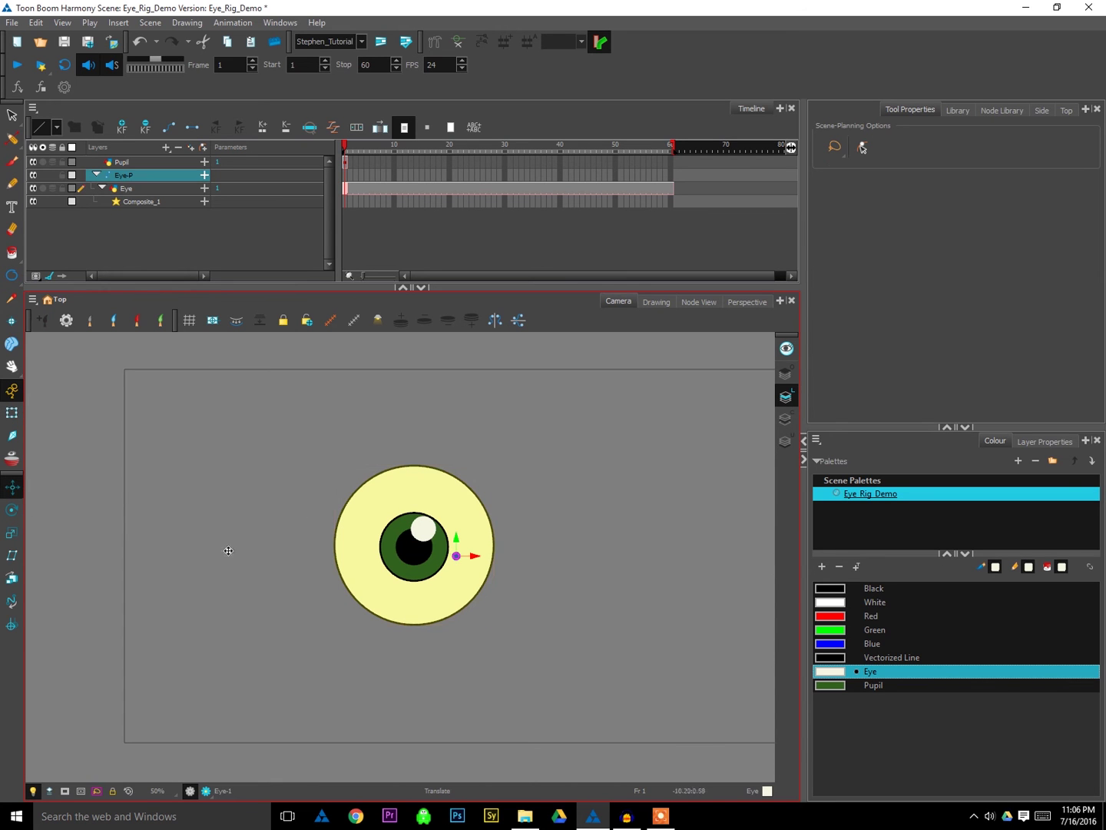
pyautogui.moveTo(468, 557)
pyautogui.mouseDown()
pyautogui.moveTo(453, 538)
pyautogui.moveTo(427, 537)
pyautogui.moveTo(421, 551)
pyautogui.mouseUp()
pyautogui.hotkey('shift', 't')
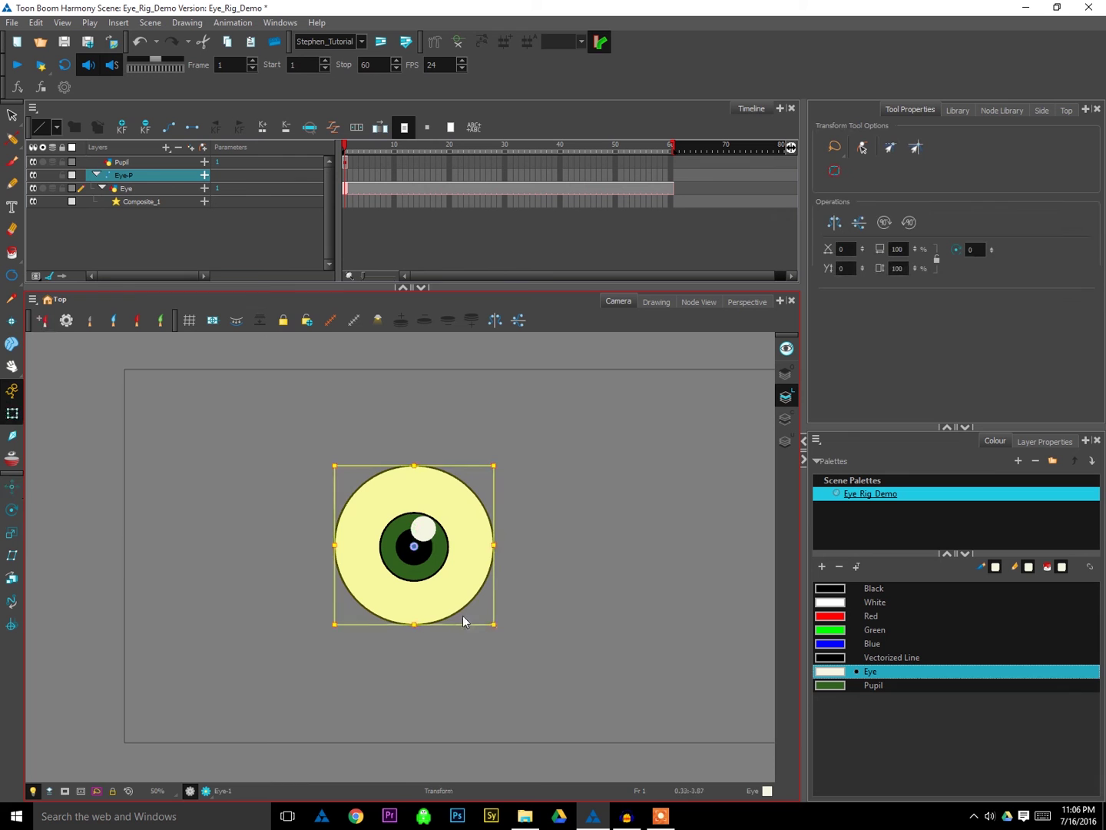
# - Connect the Pupil node to the Eye-P peg in the Node View so both drawings share the peg
pyautogui.click(691, 301)
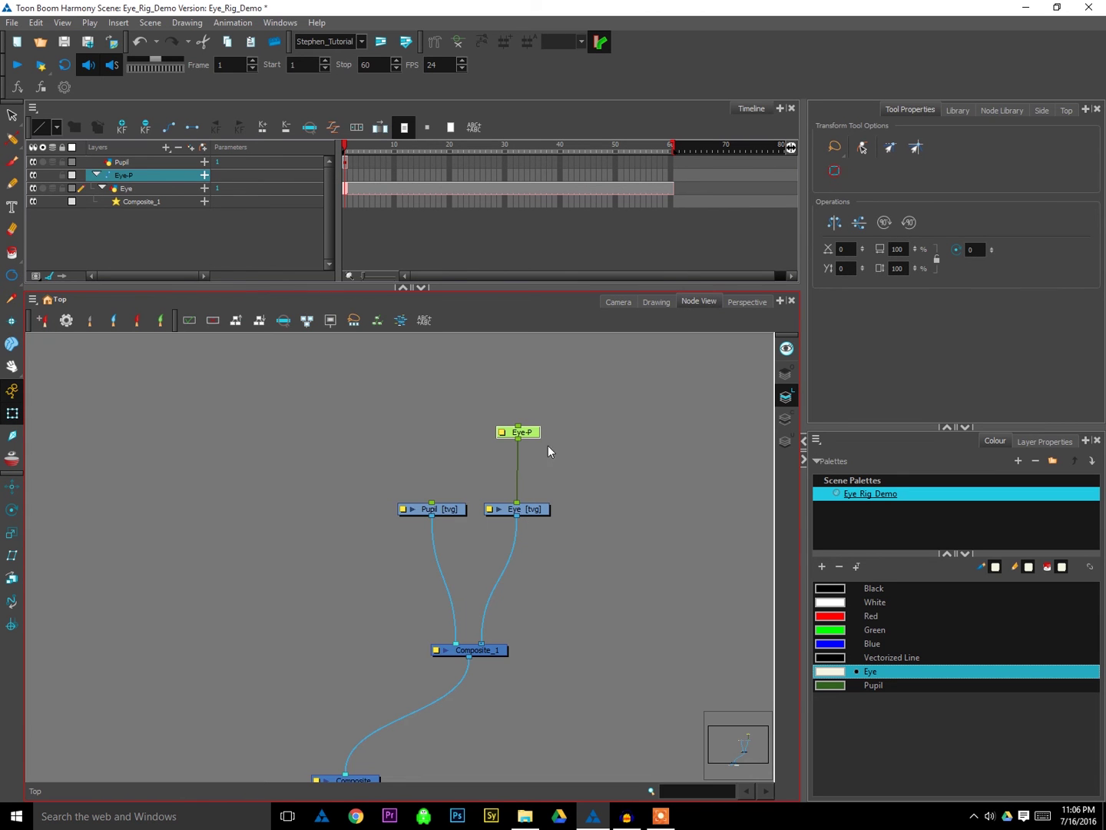
pyautogui.moveTo(484, 401); pyautogui.dragTo(551, 543)
pyautogui.click(551, 543)
pyautogui.moveTo(451, 511); pyautogui.dragTo(445, 513)
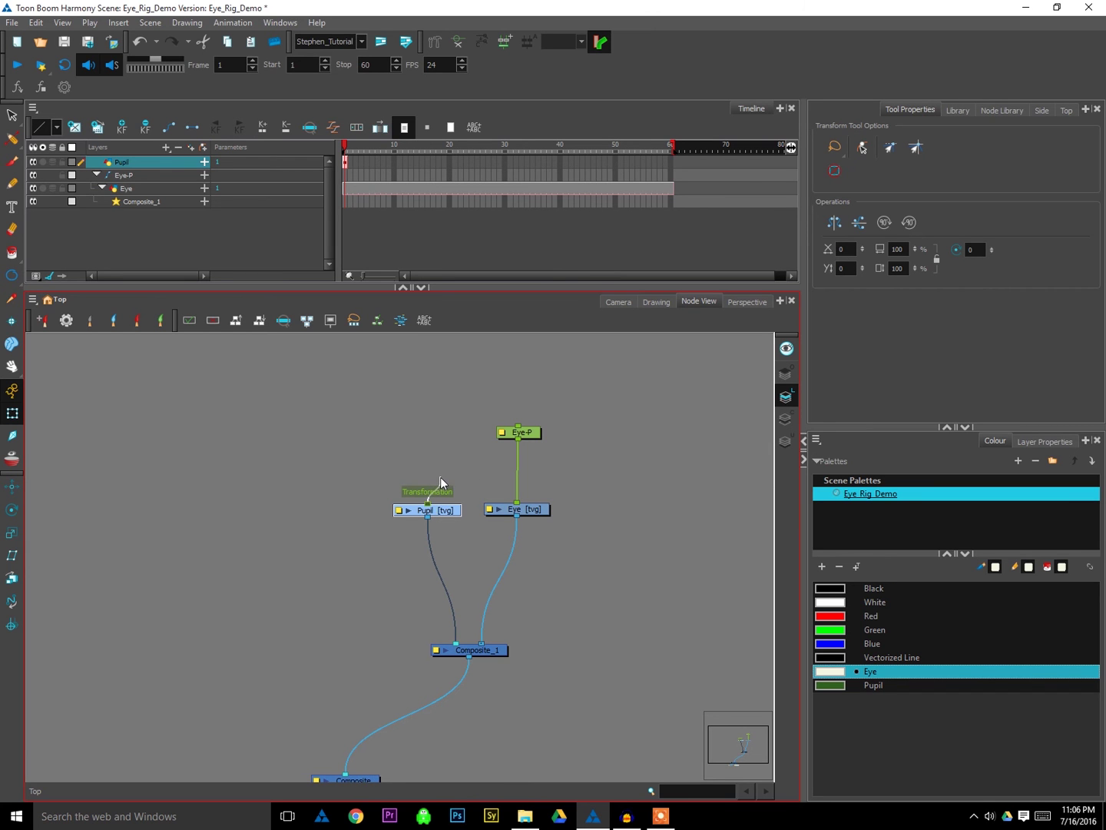
pyautogui.moveTo(439, 477); pyautogui.dragTo(519, 439)
pyautogui.click(599, 599)
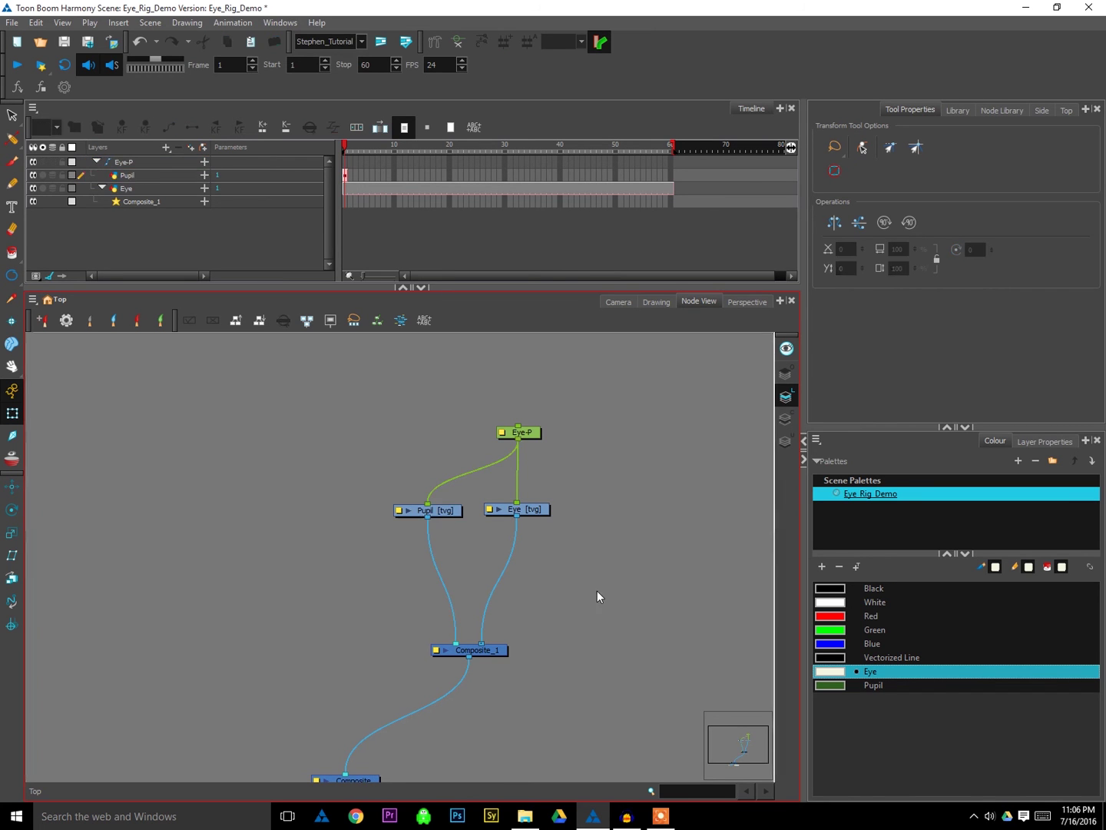
# - Test moving the Eye and Pupil drawings separately in the Camera view, and undo both moves
pyautogui.click(532, 432)
pyautogui.click(653, 619)
pyautogui.click(619, 300)
pyautogui.click(478, 595)
pyautogui.moveTo(465, 589); pyautogui.dragTo(608, 580)
pyautogui.moveTo(421, 563)
pyautogui.mouseDown()
pyautogui.moveTo(319, 571)
pyautogui.moveTo(331, 562)
pyautogui.mouseUp()
pyautogui.hotkey('ctrl', 'z')
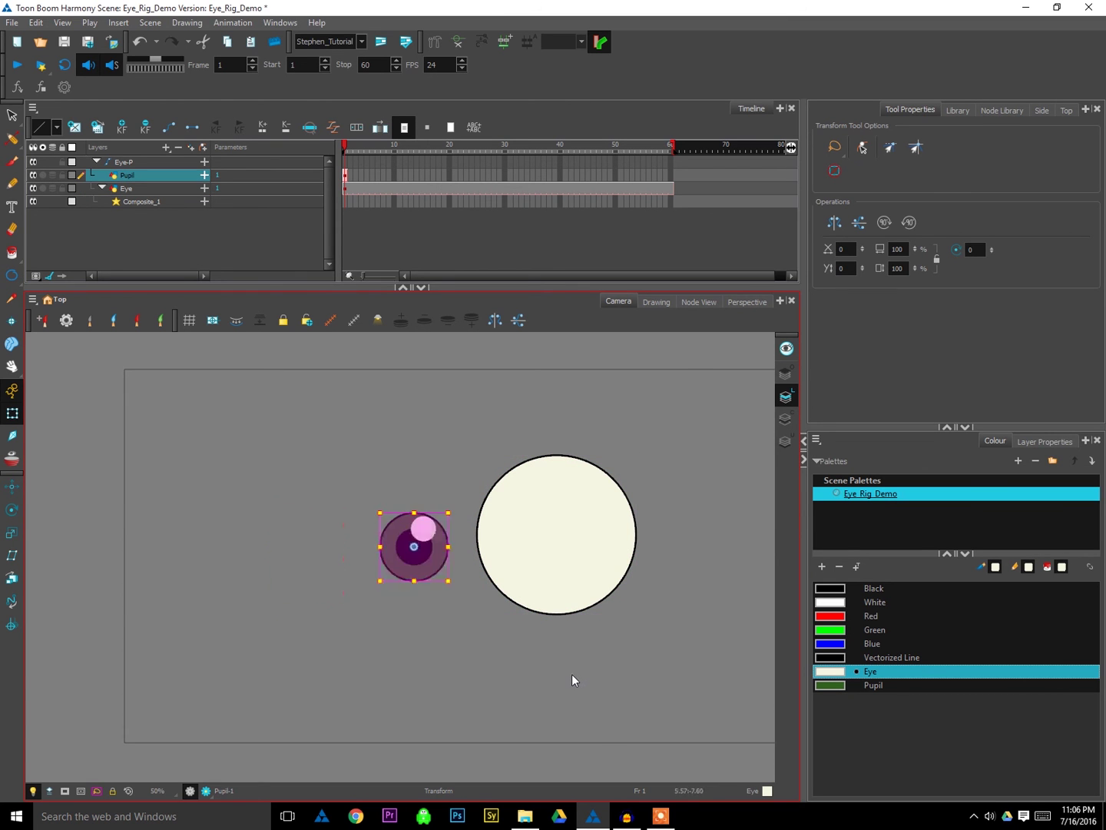
pyautogui.hotkey('ctrl', 'z')
# - Select the Eye-P peg from the Eye drawing, test moving the whole eye with it, and undo the move
pyautogui.click(488, 585)
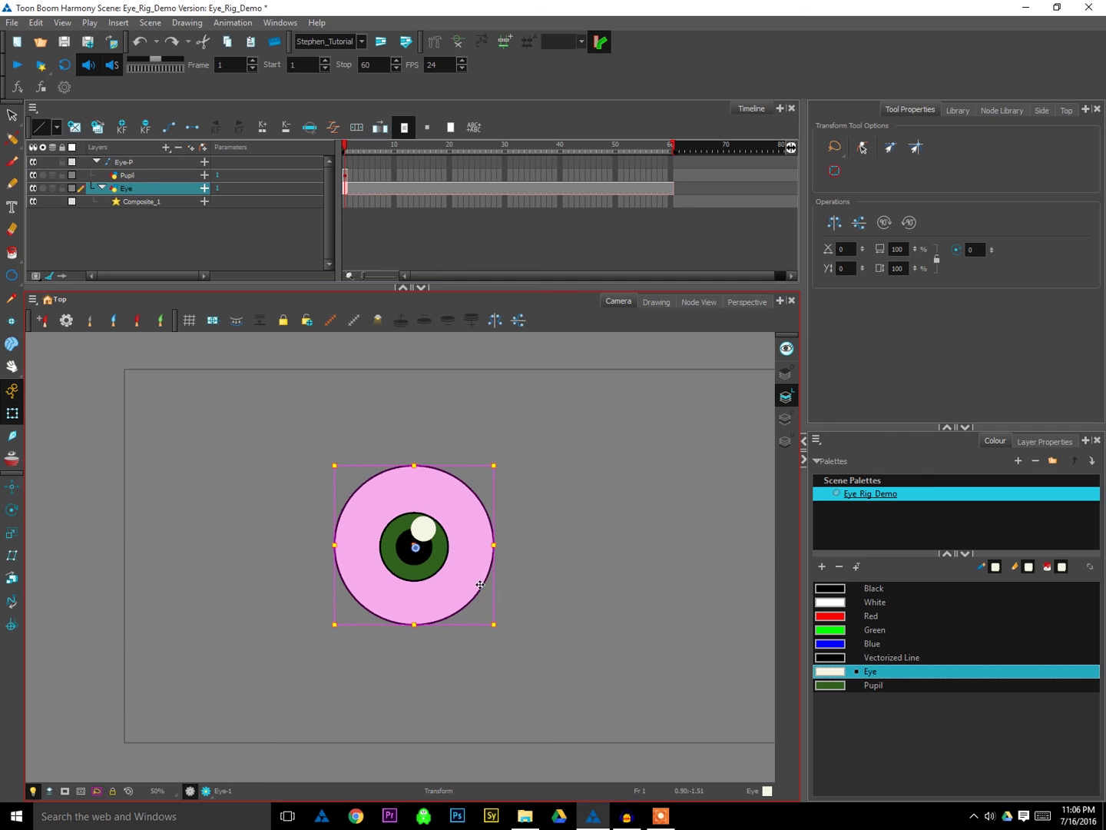
pyautogui.press('b')
pyautogui.moveTo(480, 585); pyautogui.dragTo(526, 573)
pyautogui.hotkey('ctrl', 'z')
pyautogui.hotkey('ctrl', 'z')
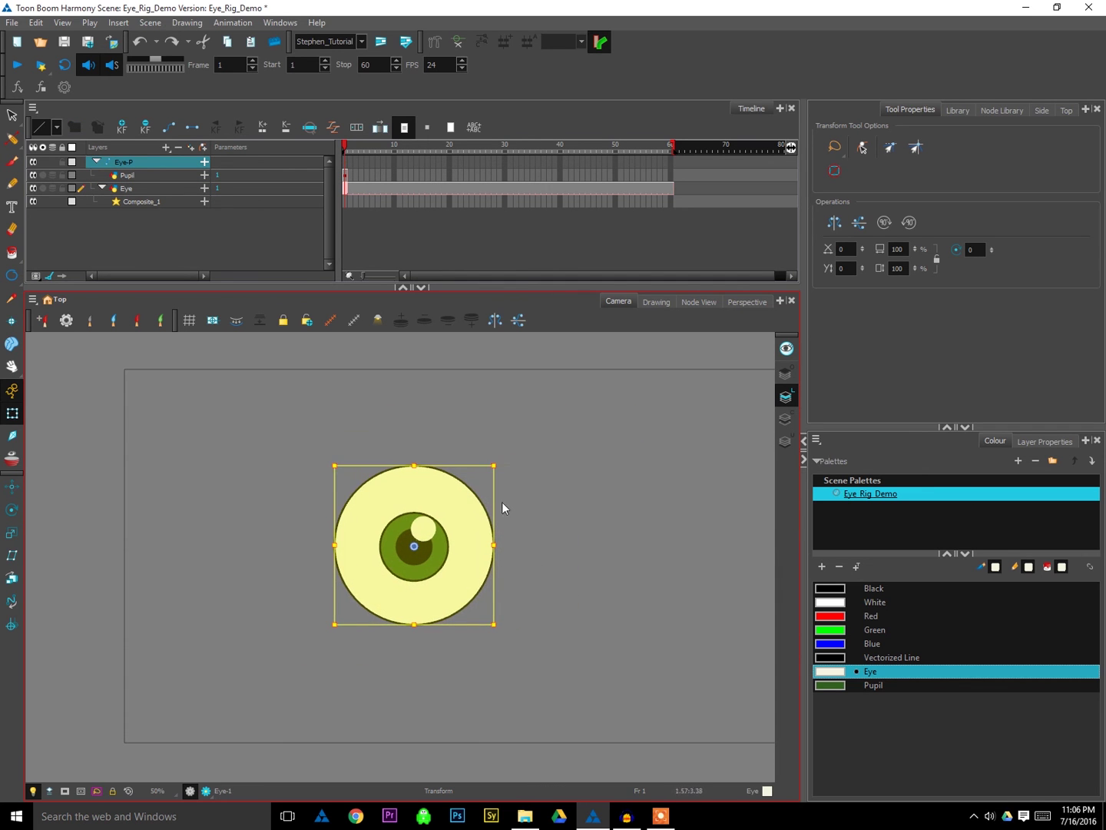
# - Move the Eye-P, Pupil and Eye nodes further above Composite_1 in the Node View, and space Eye slightly away from Pupil
pyautogui.click(699, 301)
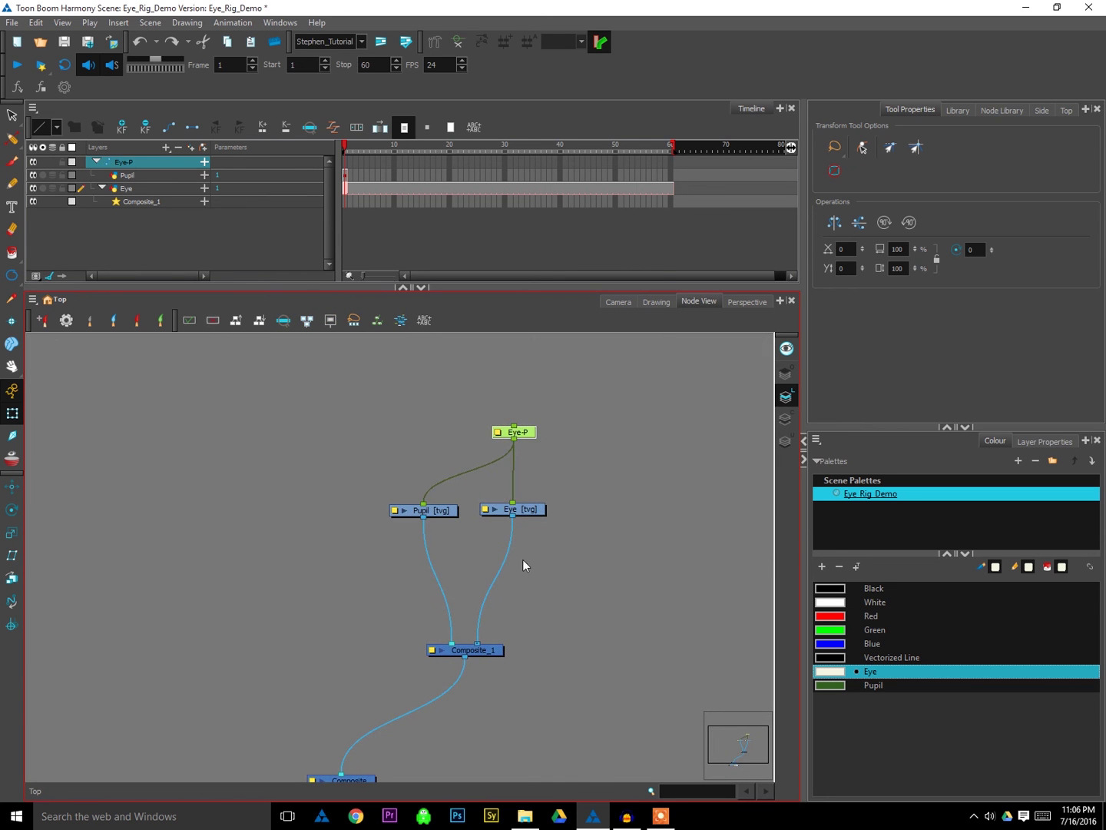
pyautogui.moveTo(403, 450); pyautogui.dragTo(599, 600)
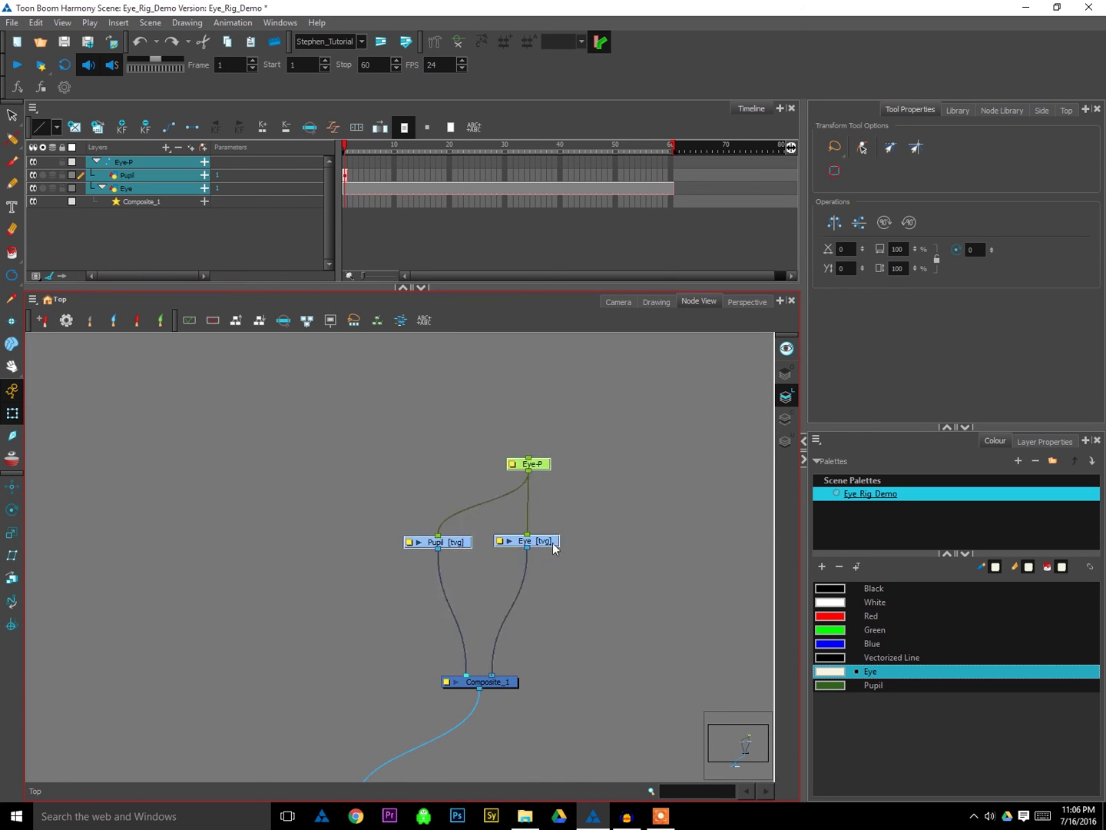
pyautogui.moveTo(554, 548); pyautogui.dragTo(552, 473)
pyautogui.click(619, 301)
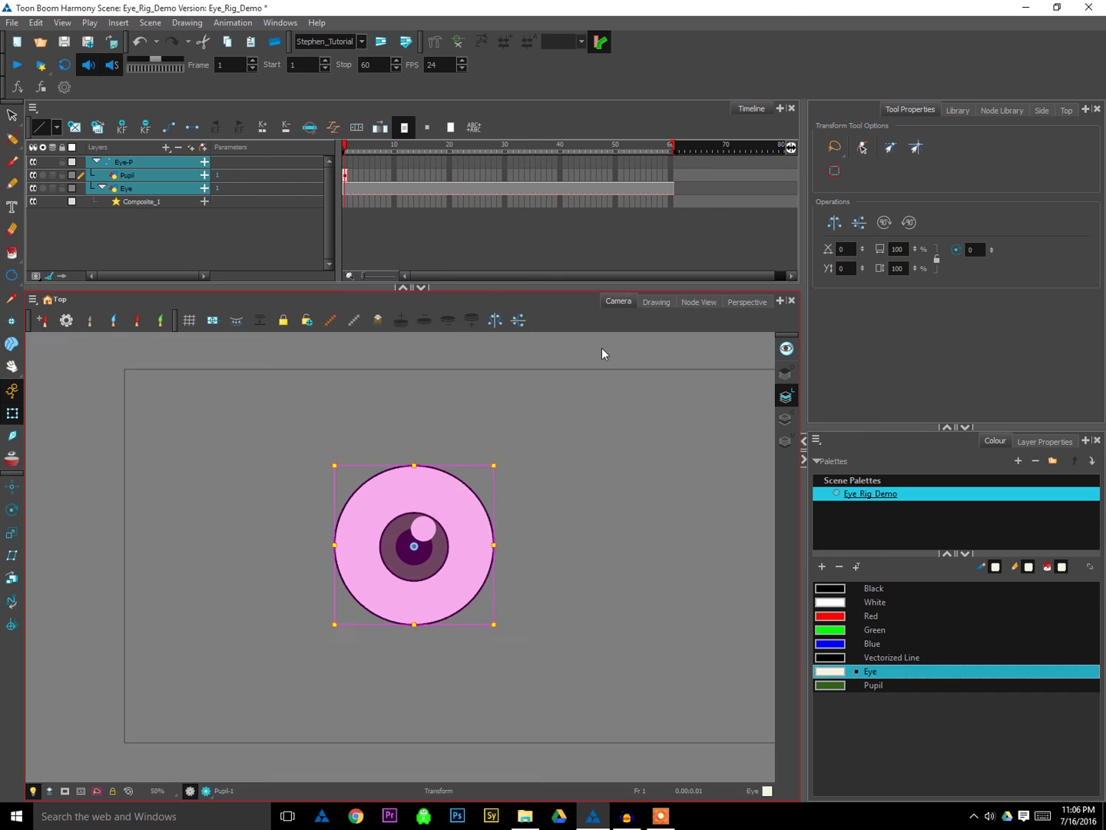
pyautogui.click(531, 537)
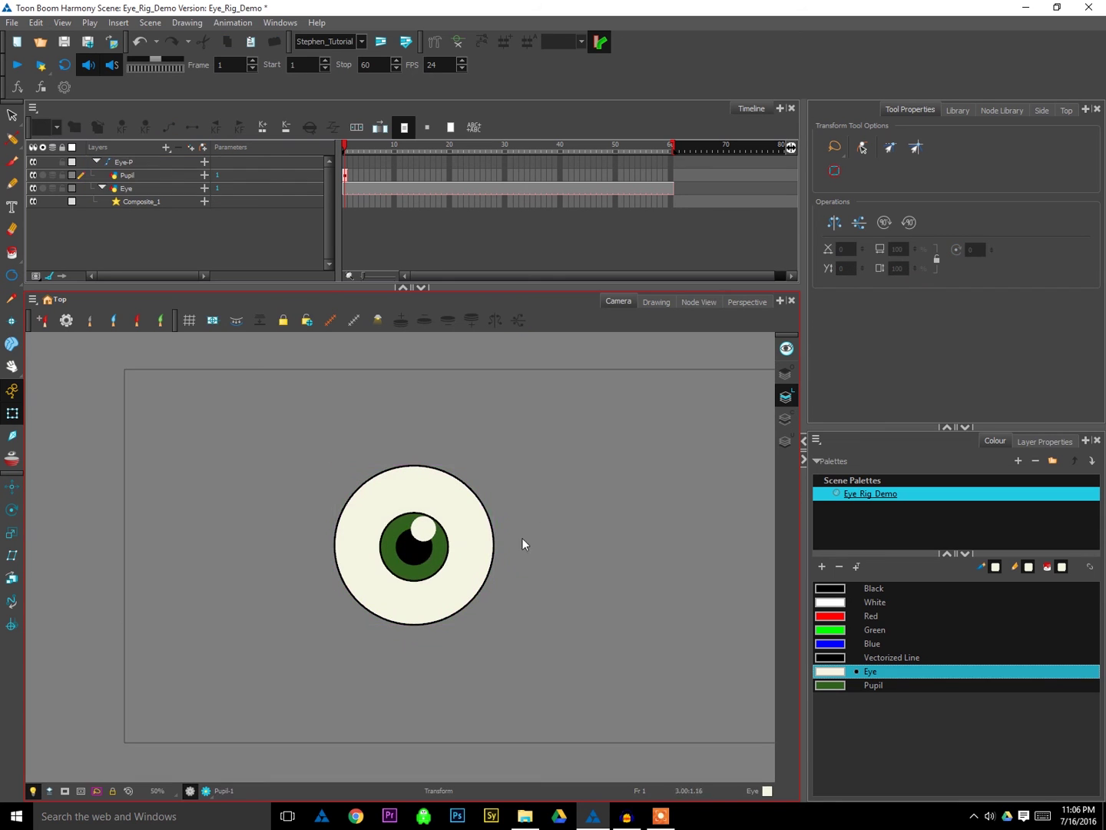
pyautogui.click(436, 558)
pyautogui.click(699, 301)
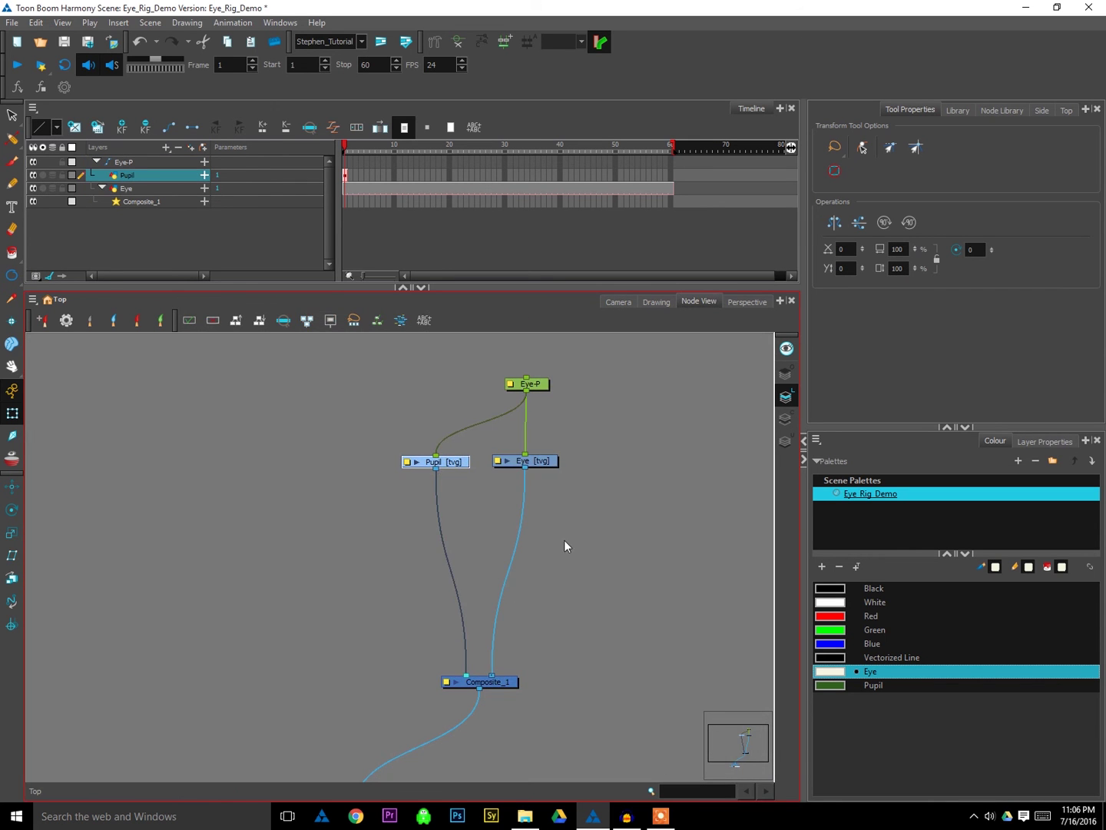
pyautogui.moveTo(546, 467); pyautogui.dragTo(558, 468)
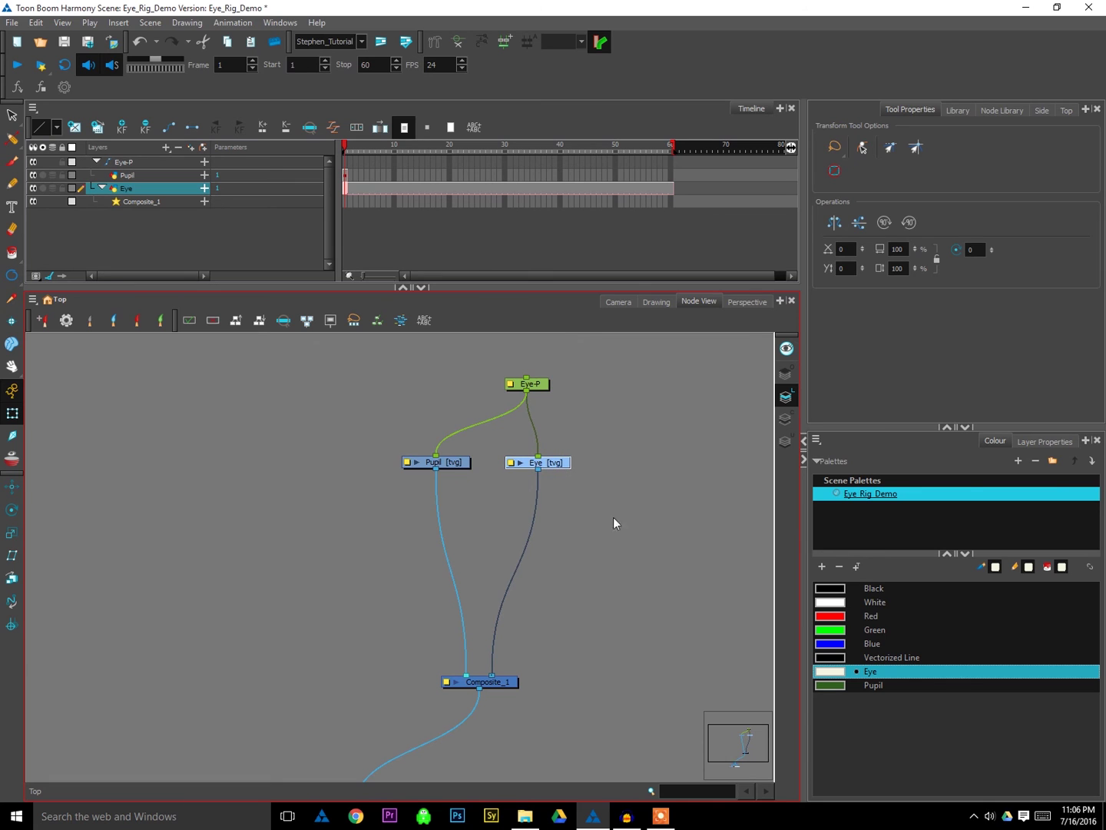
# - Search the Node Library for "colo"
pyautogui.click(1000, 110)
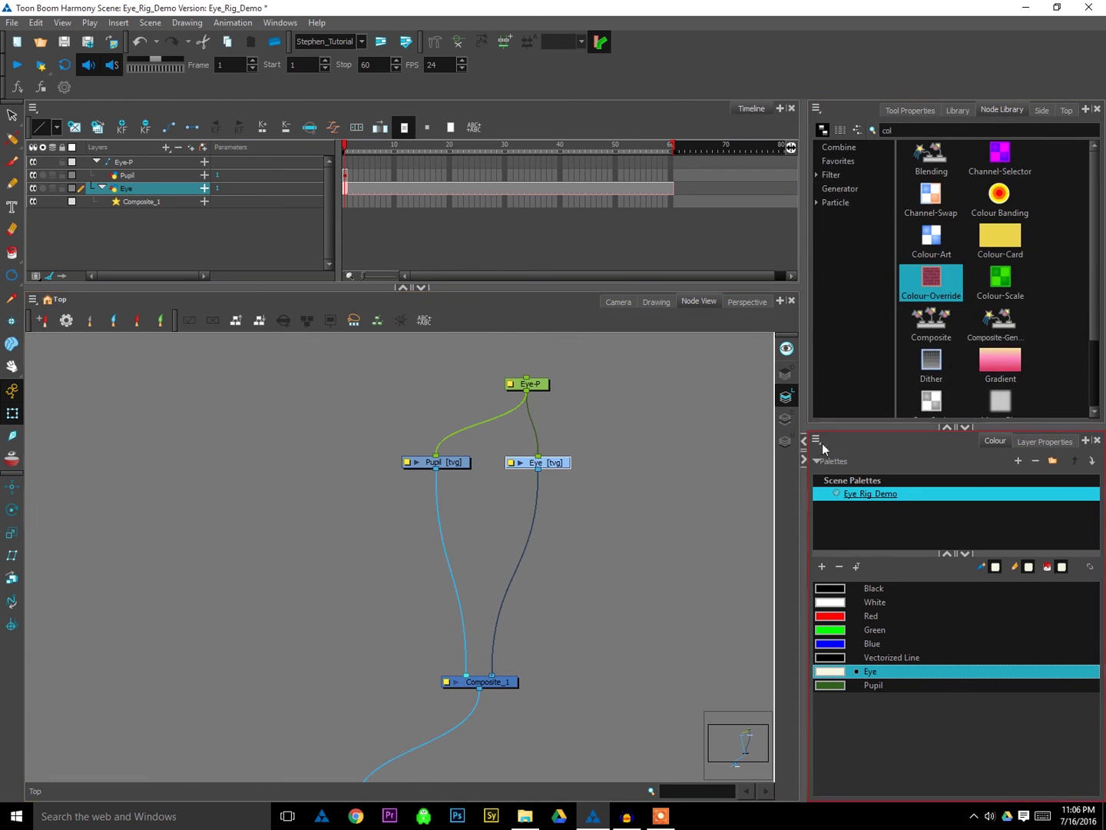
pyautogui.click(942, 130)
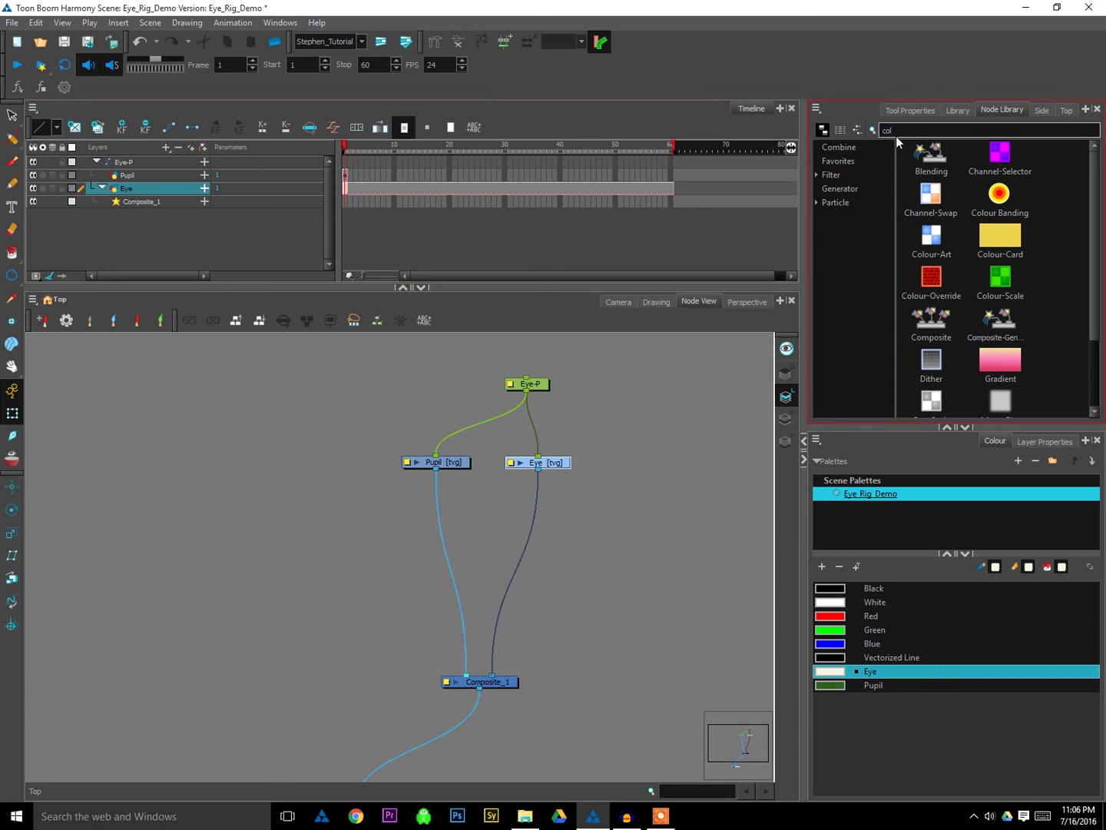
pyautogui.press('BackSpace')
pyautogui.press('BackSpace')
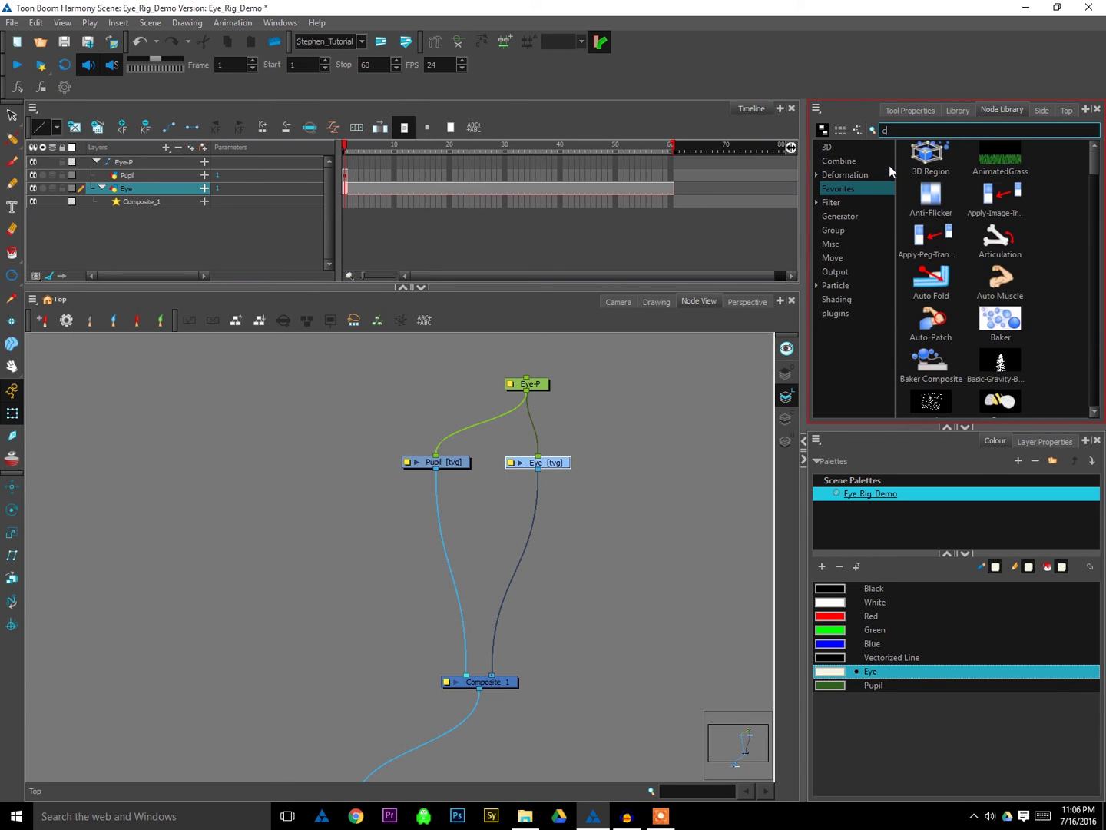
pyautogui.write('colo')
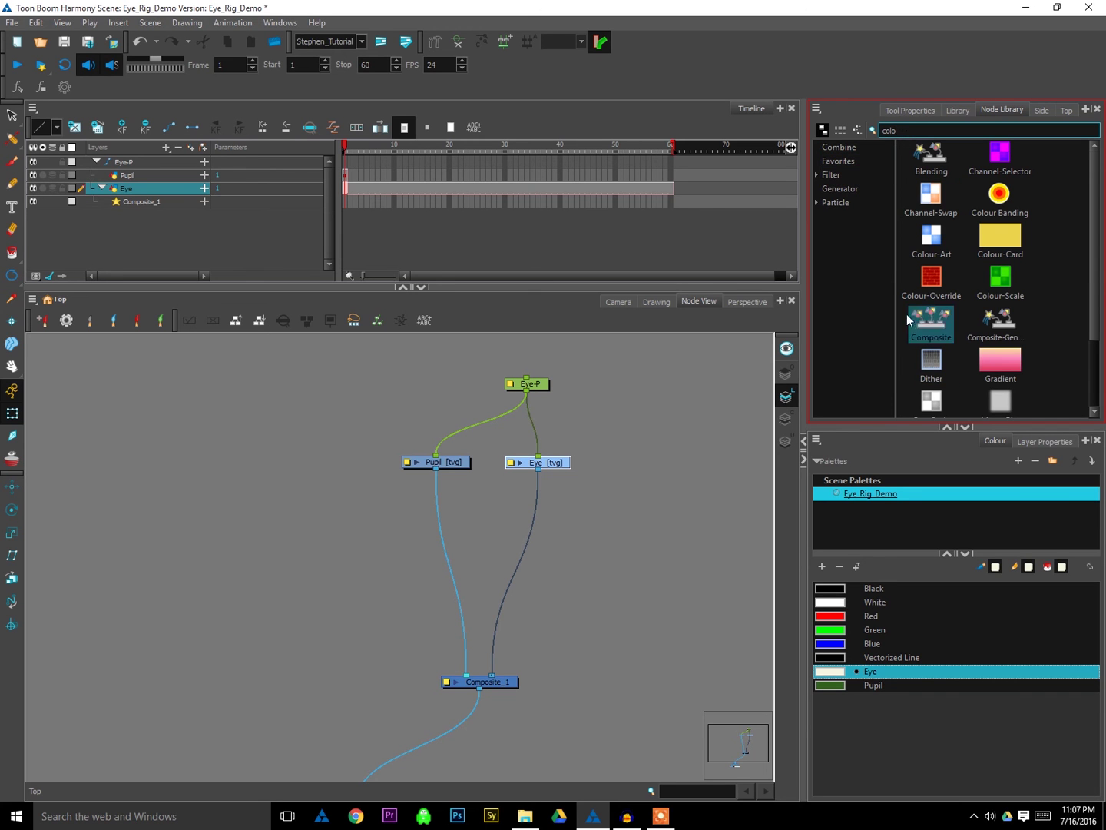
# - Add a Colour-Override node to the network below the Eye node, with Eye's output connected to it
pyautogui.click(931, 279)
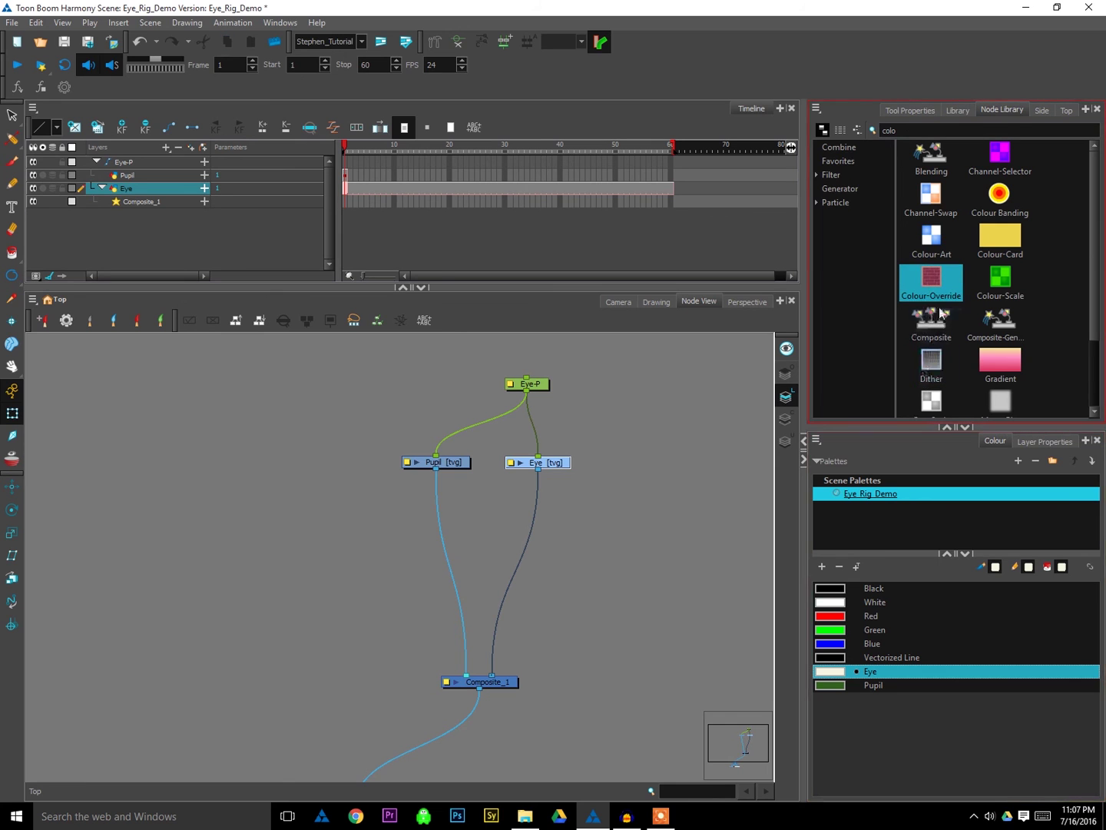
pyautogui.moveTo(933, 283); pyautogui.dragTo(537, 517)
pyautogui.moveTo(560, 467); pyautogui.dragTo(542, 515)
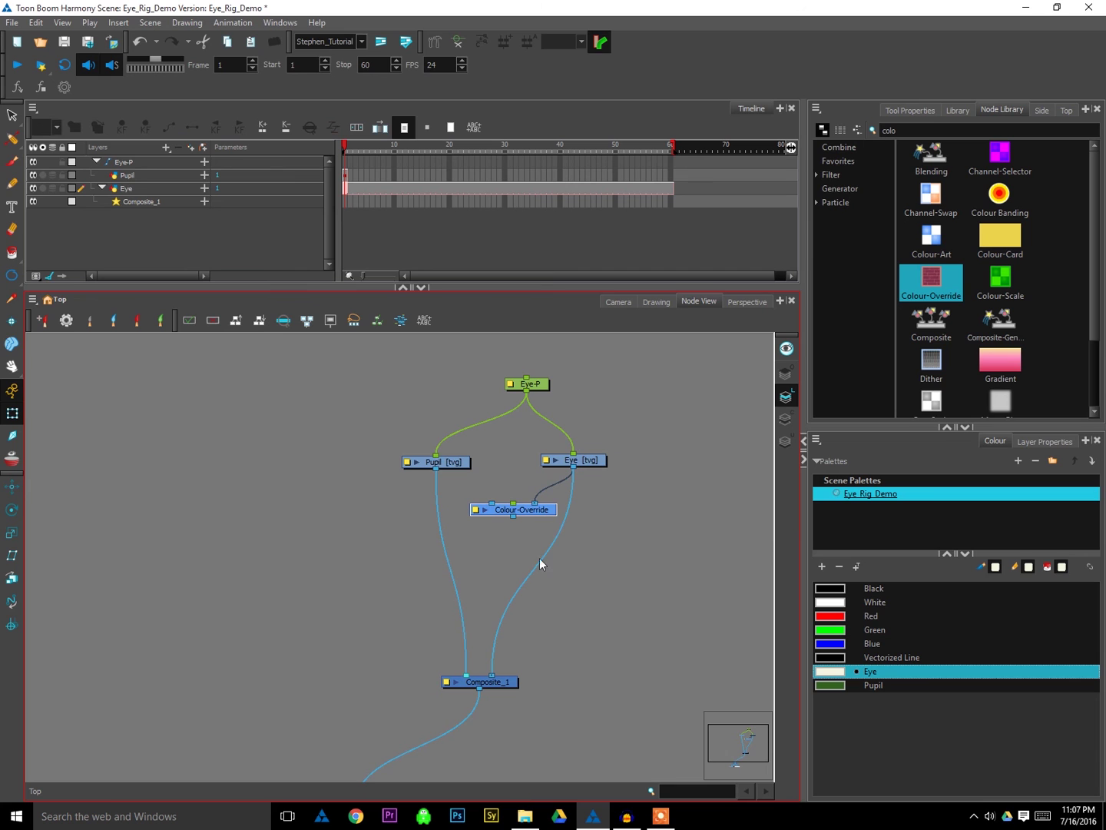
pyautogui.click(530, 543)
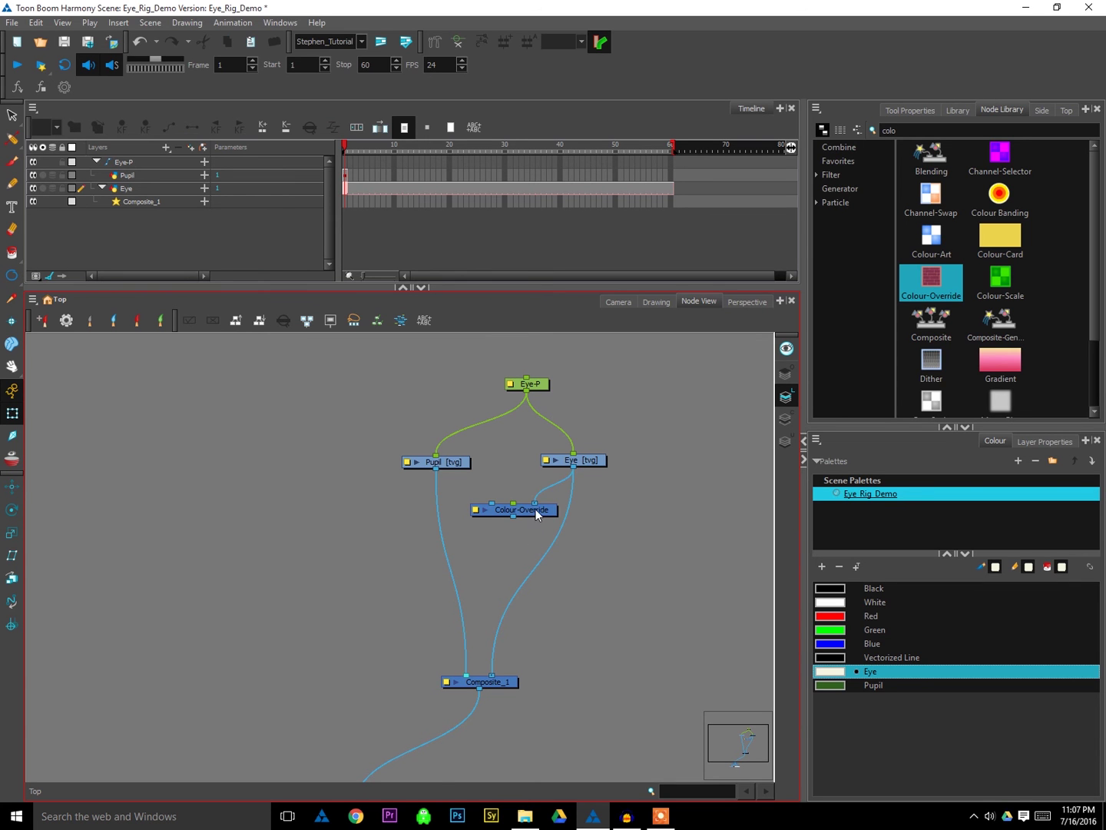
pyautogui.click(529, 510)
pyautogui.moveTo(529, 513); pyautogui.dragTo(524, 512)
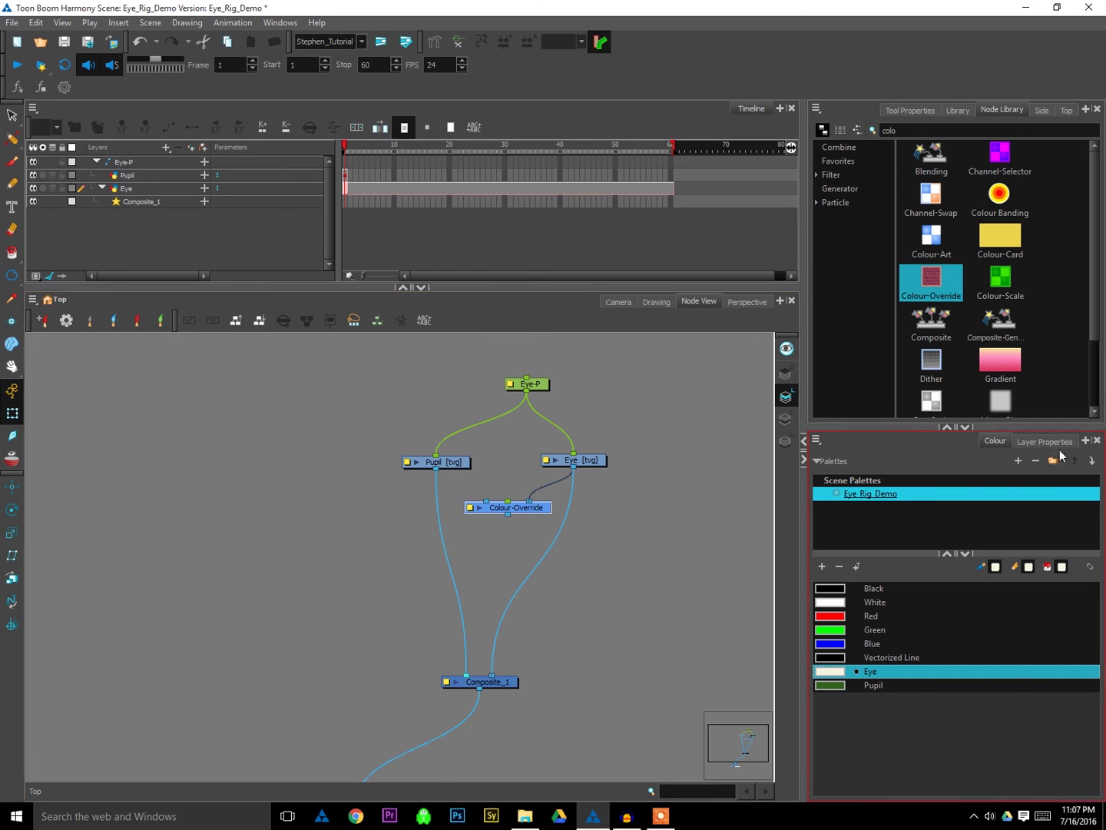
# - Show the Colour-Override node's layer properties and enlarge their area so the palette and colour override lists fit
pyautogui.click(1039, 444)
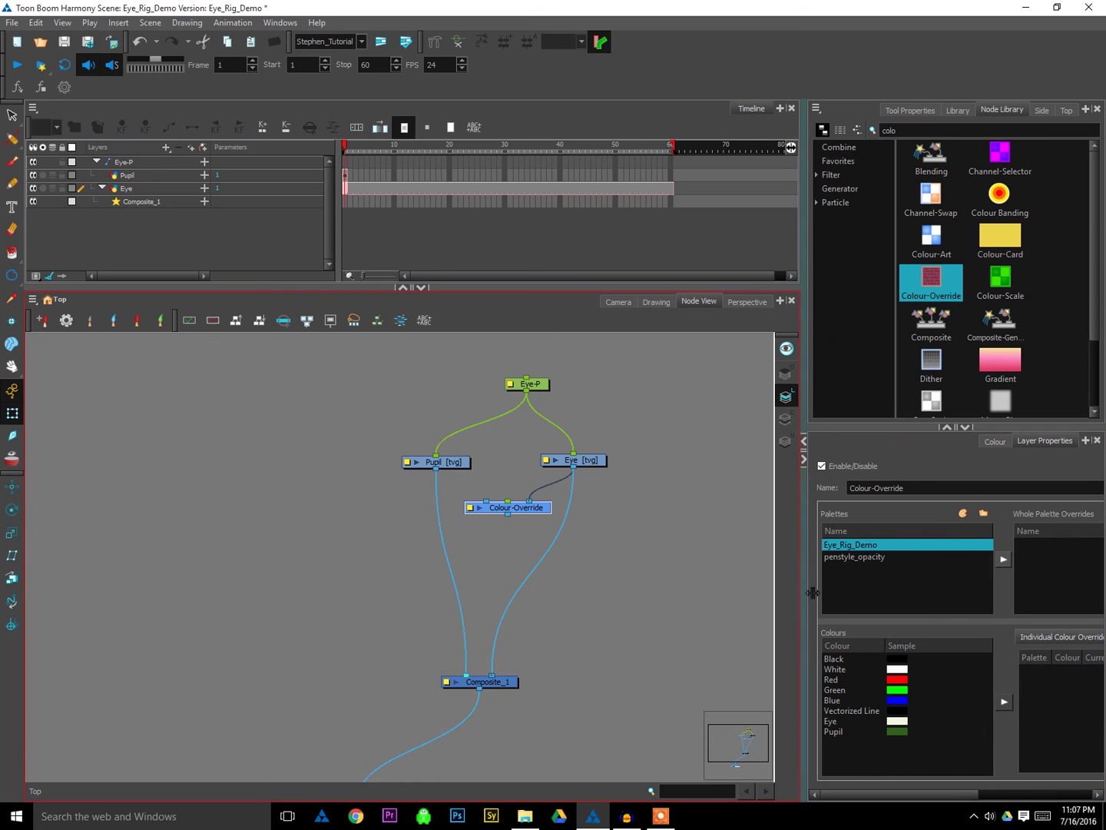
pyautogui.moveTo(800, 582); pyautogui.dragTo(494, 676)
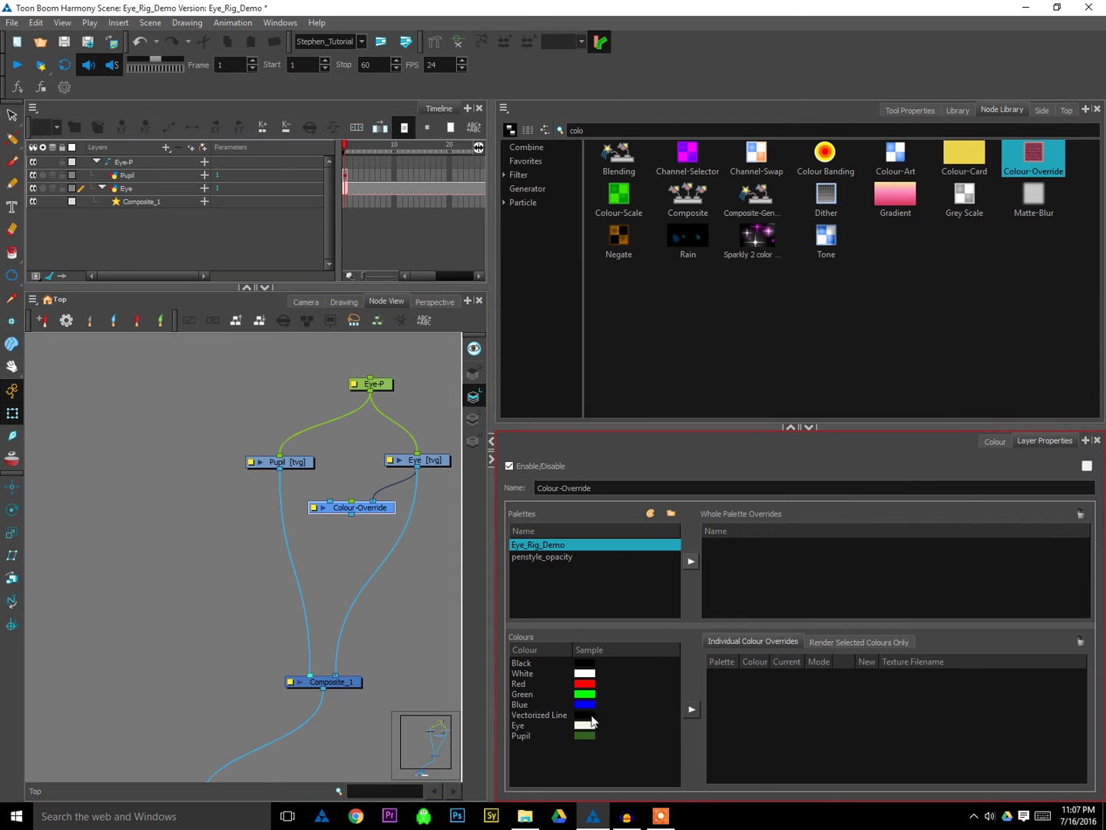
pyautogui.moveTo(651, 428); pyautogui.dragTo(651, 401)
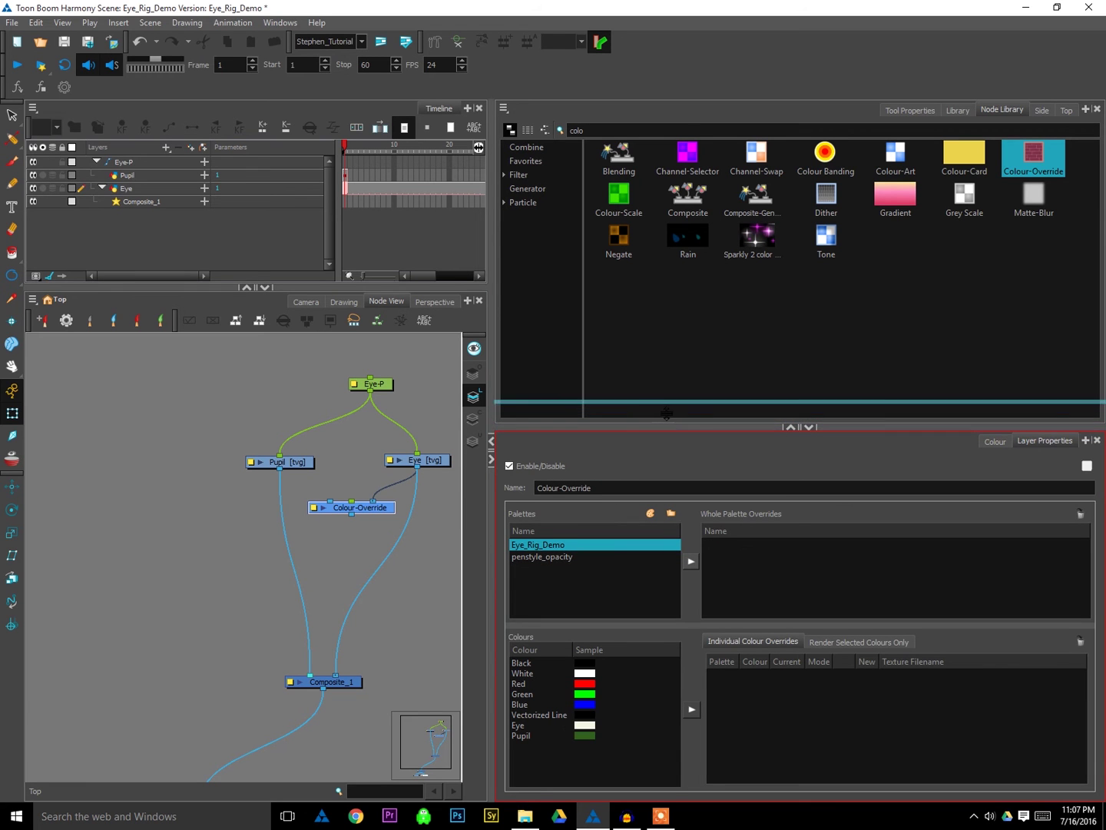
pyautogui.moveTo(386, 512); pyautogui.dragTo(384, 511)
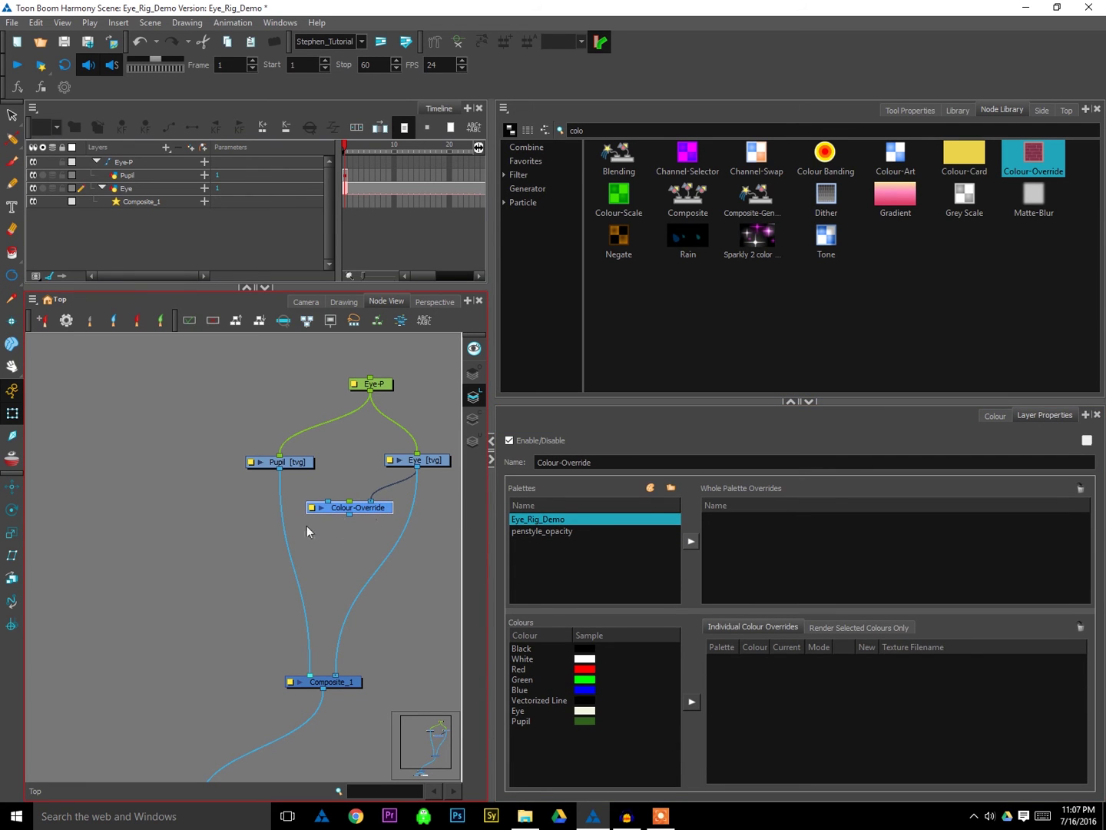
# - Set the Colour-Override node to Render Selected Colours and add the Eye colour from the Eye_Rig_Demo palette
pyautogui.click(856, 626)
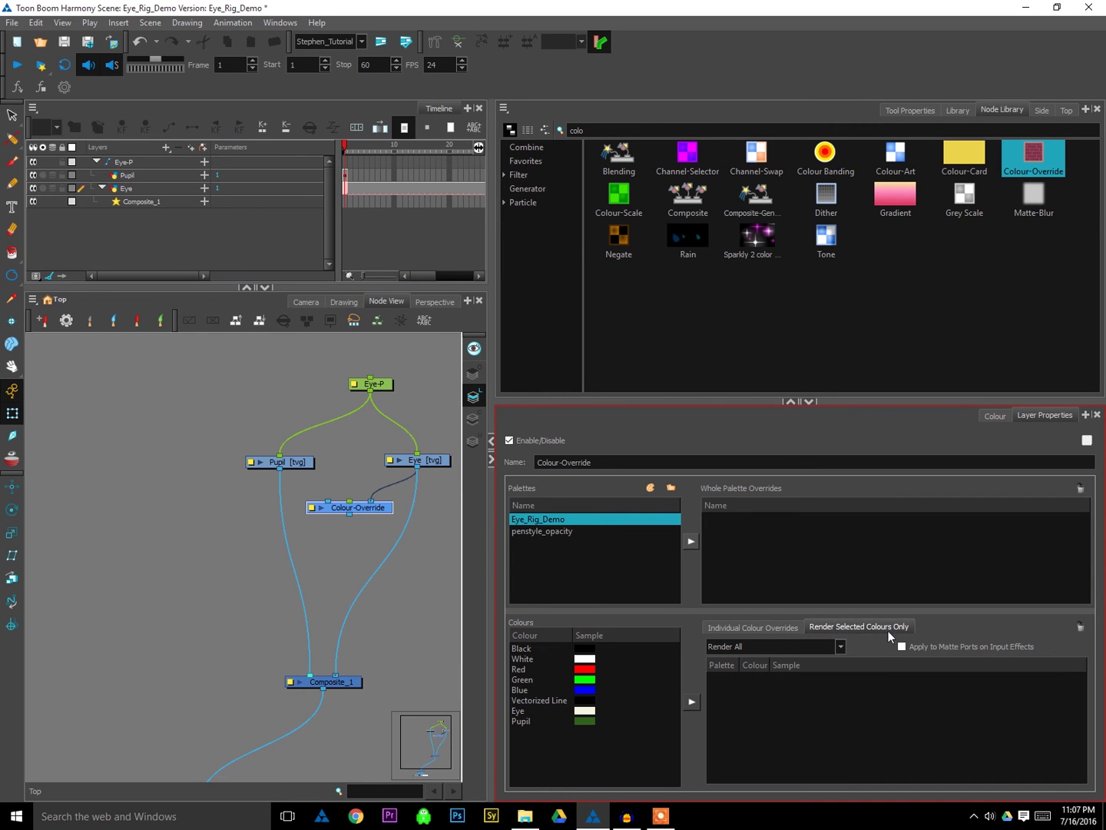
pyautogui.click(840, 649)
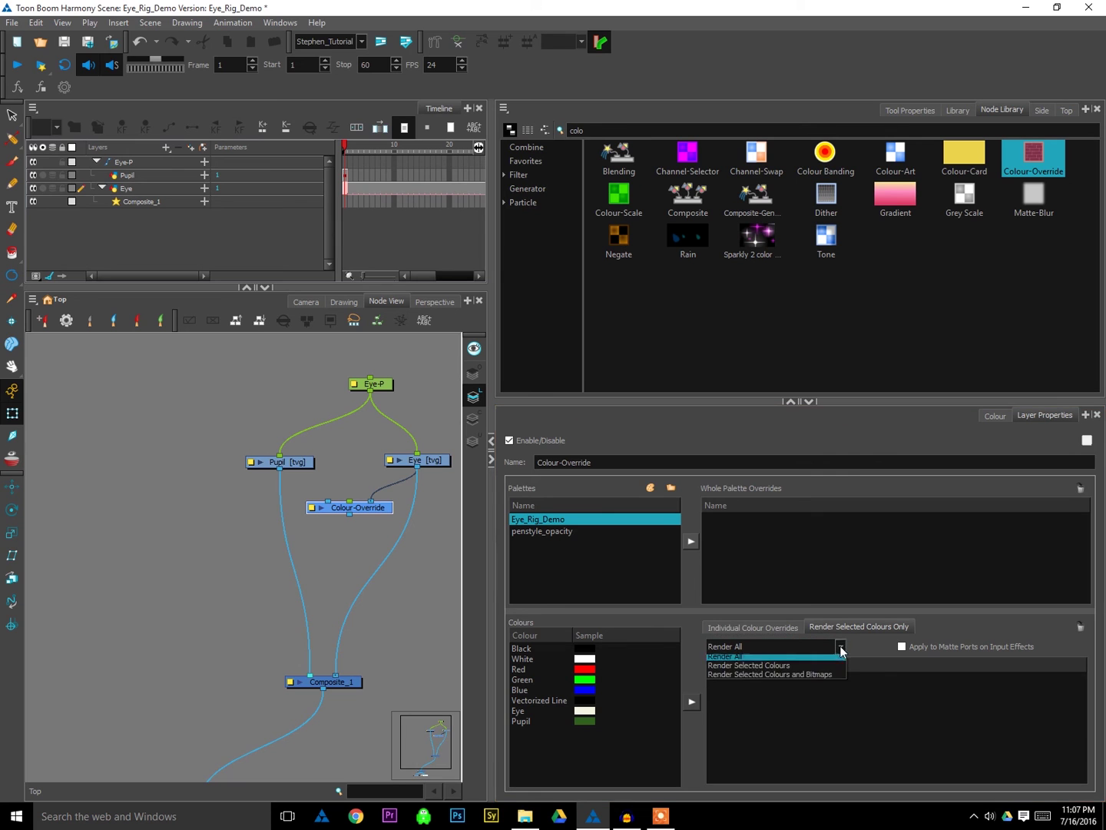
pyautogui.click(786, 667)
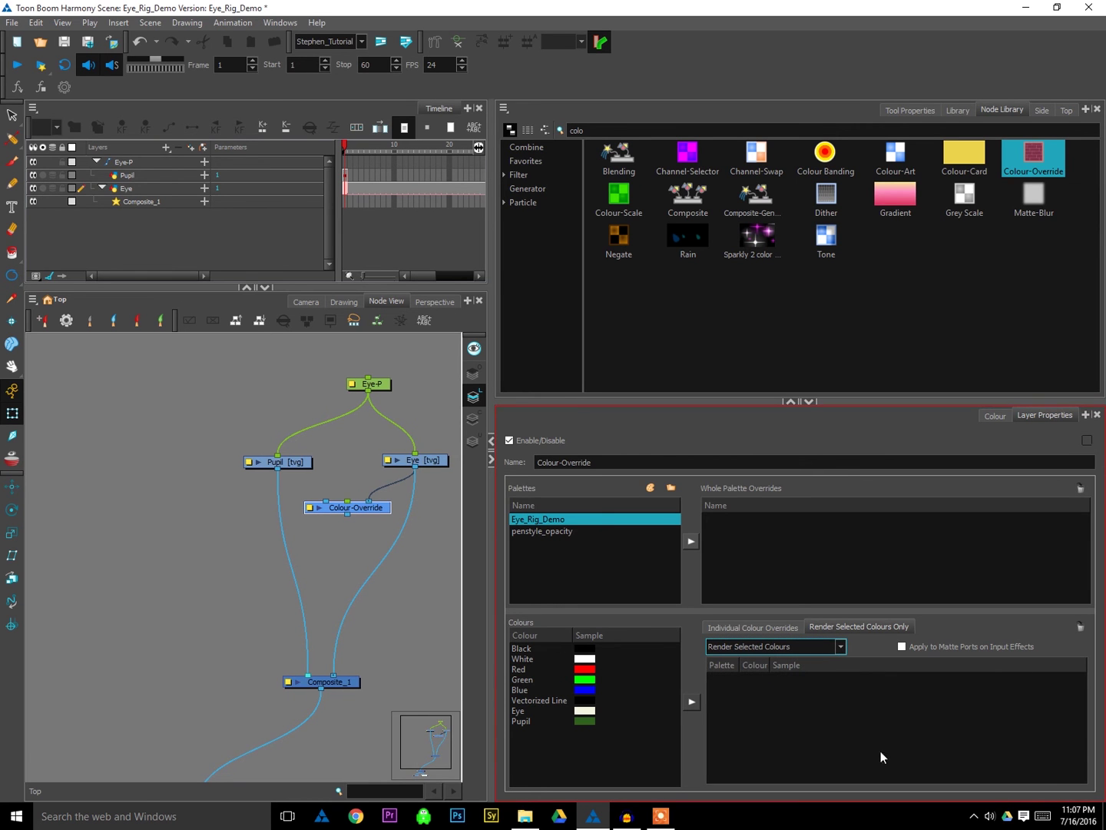
pyautogui.click(526, 714)
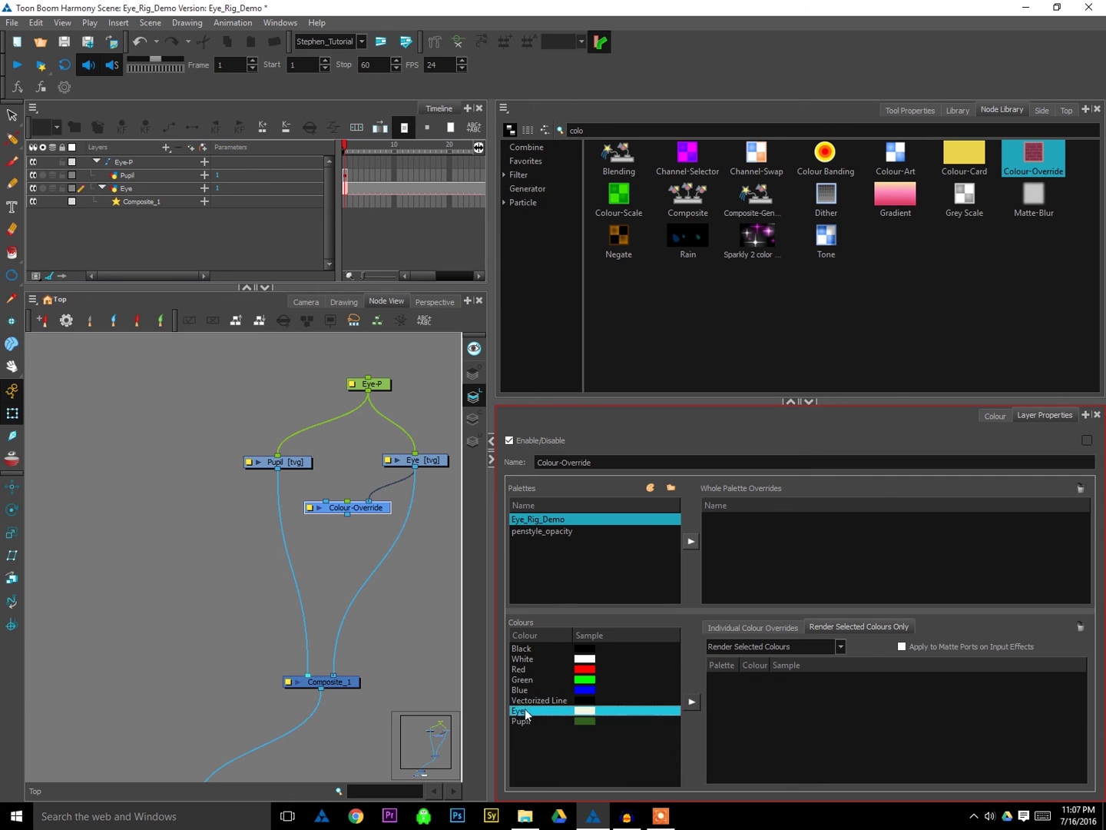
pyautogui.click(691, 703)
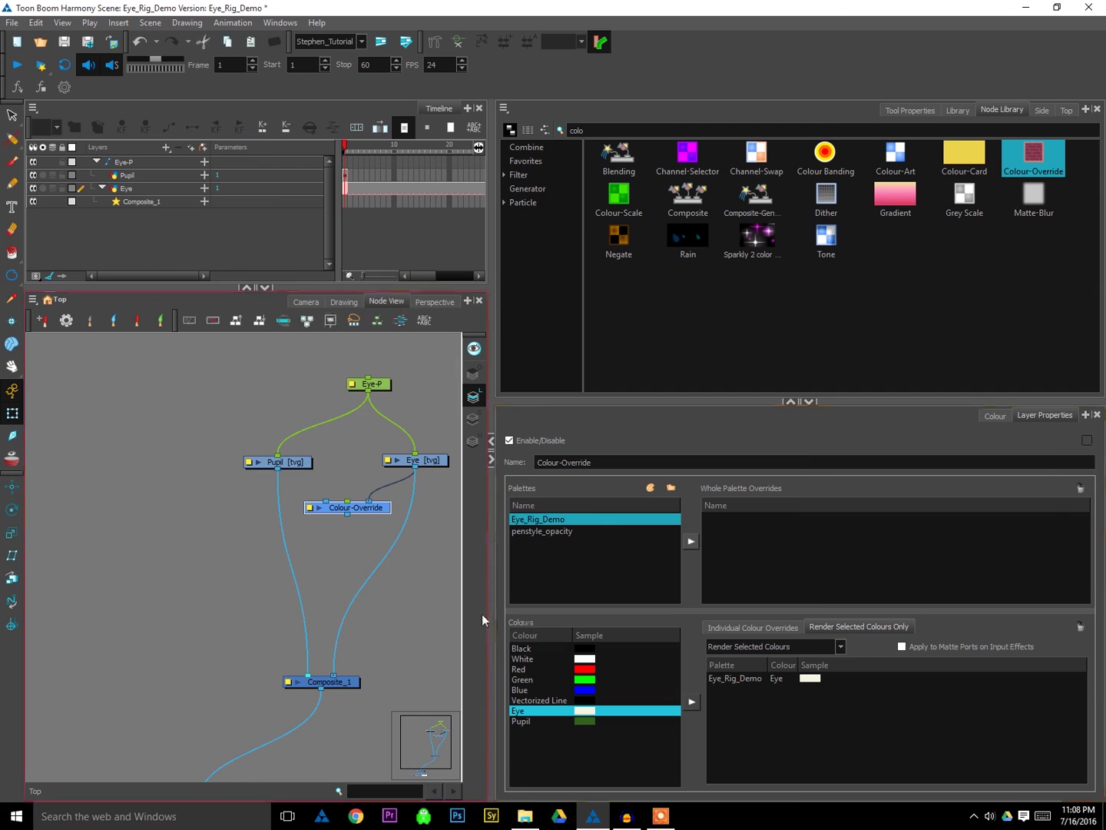
# - Enlarge the Node View again and examine the Eye drawing's colour area in the Camera view
pyautogui.moveTo(494, 629); pyautogui.dragTo(852, 636)
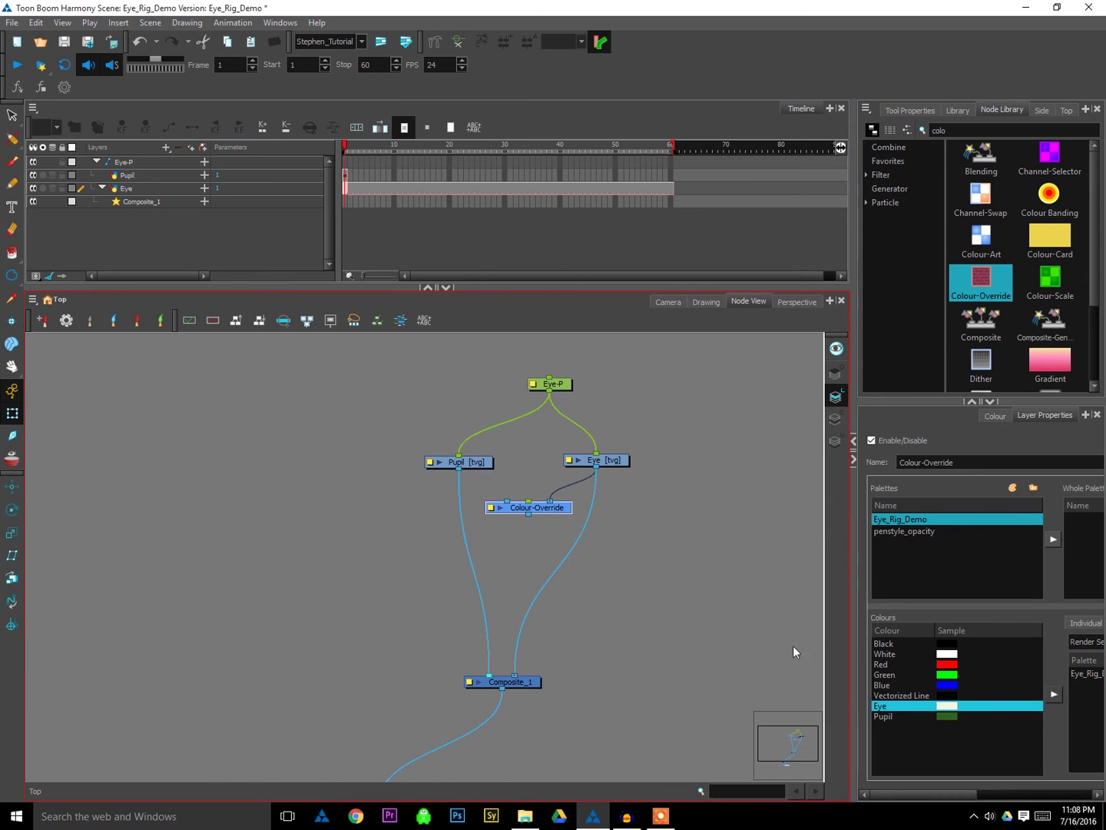
pyautogui.moveTo(558, 509); pyautogui.dragTo(556, 514)
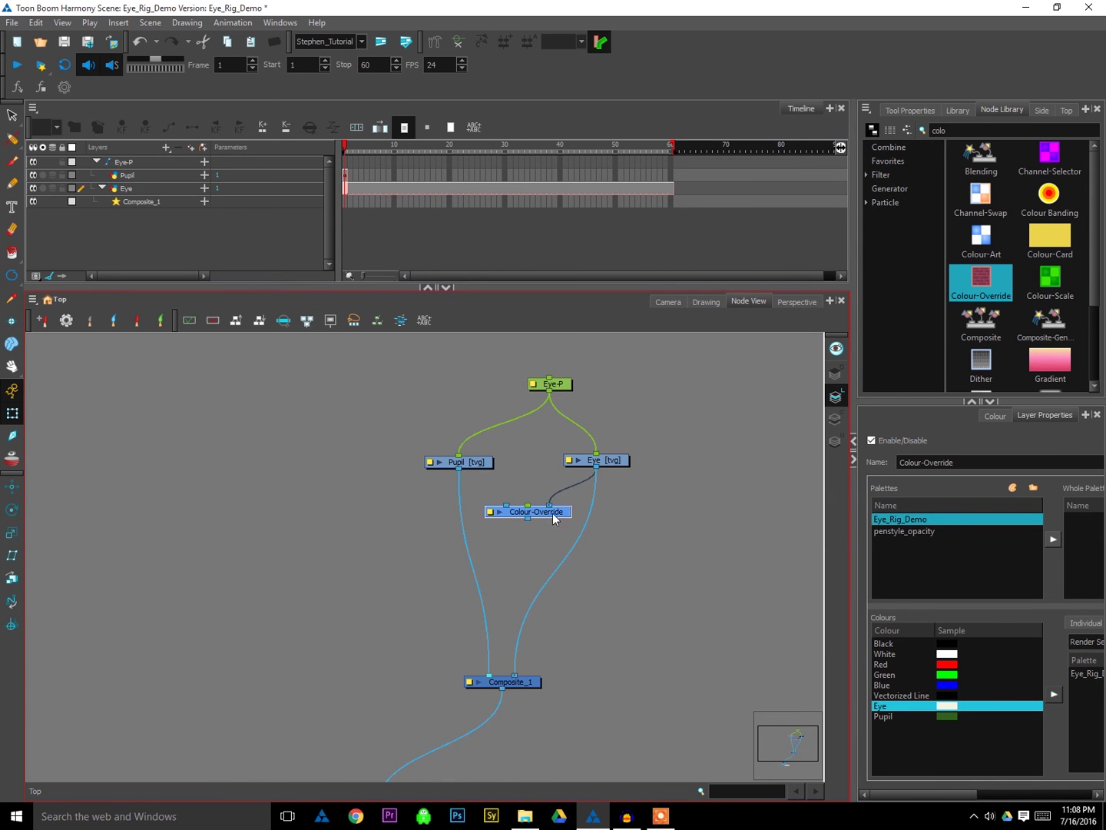
pyautogui.click(619, 460)
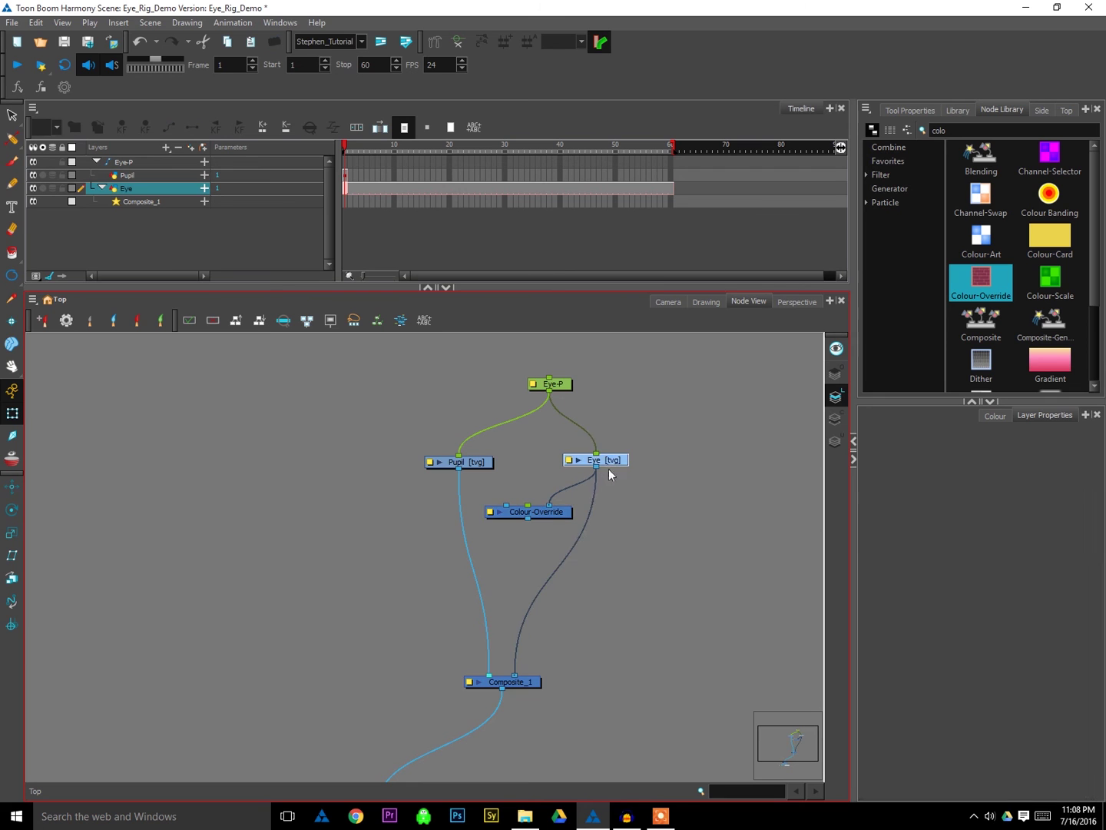
pyautogui.click(666, 302)
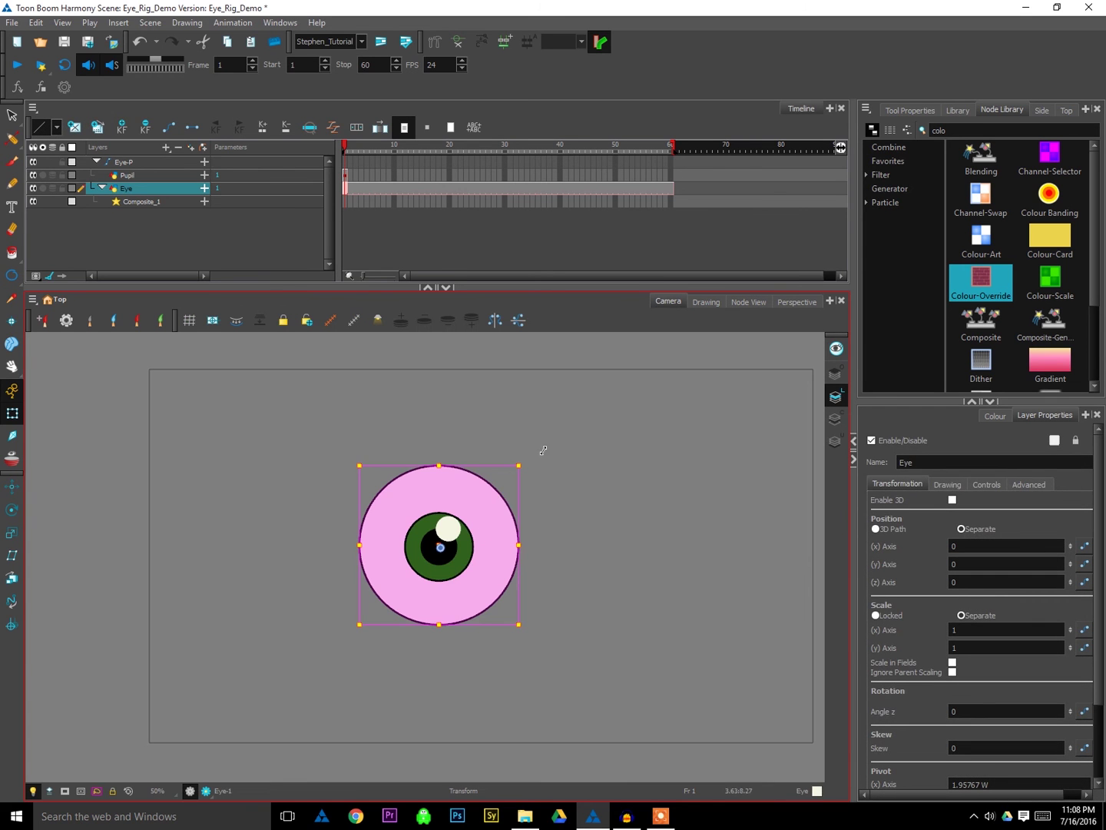
pyautogui.click(509, 506)
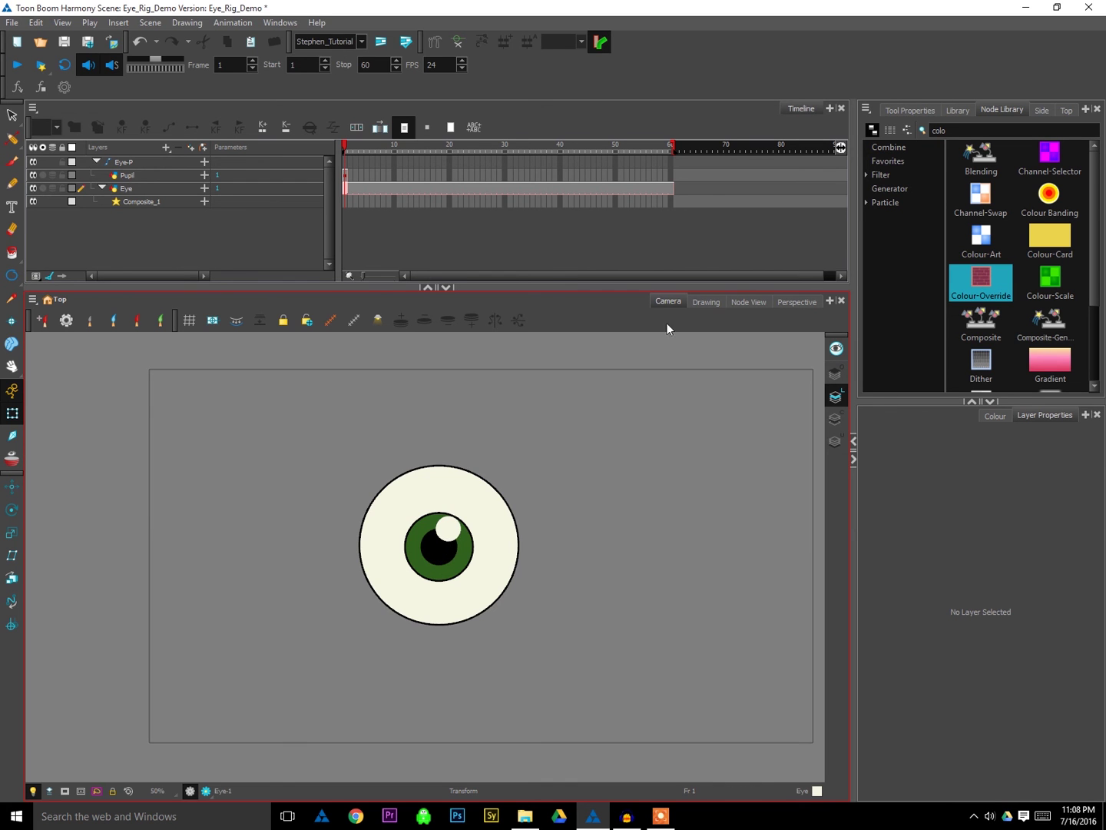
# - Find the Cutter node in the Node Library with "cut" and add it to the Node View beside Colour-Override
pyautogui.click(743, 303)
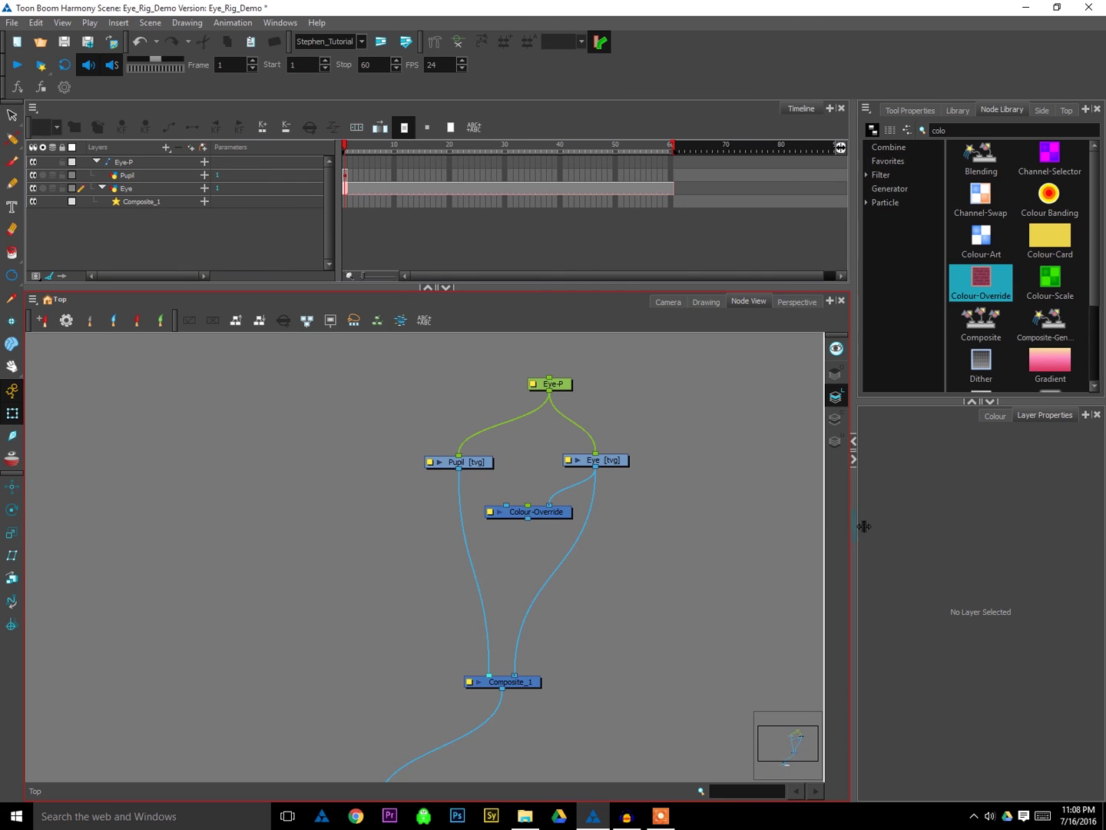
pyautogui.moveTo(848, 526); pyautogui.dragTo(722, 560)
pyautogui.click(818, 131)
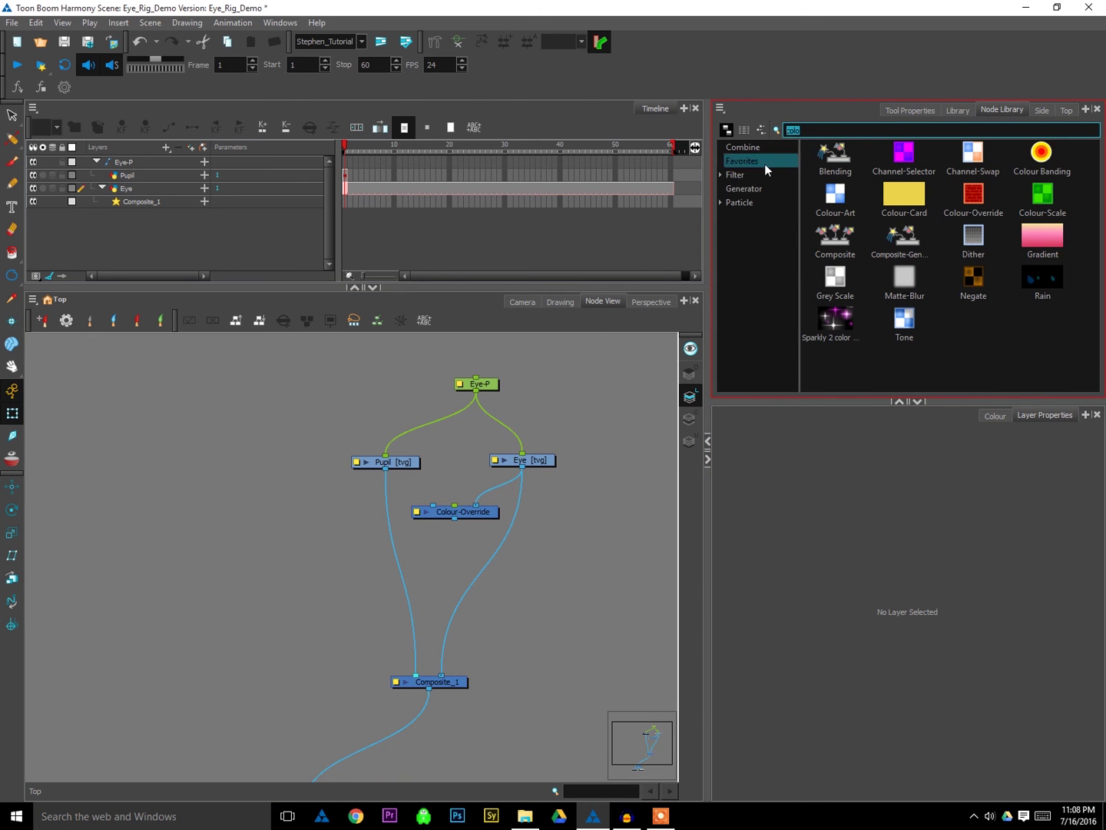
pyautogui.write('cut')
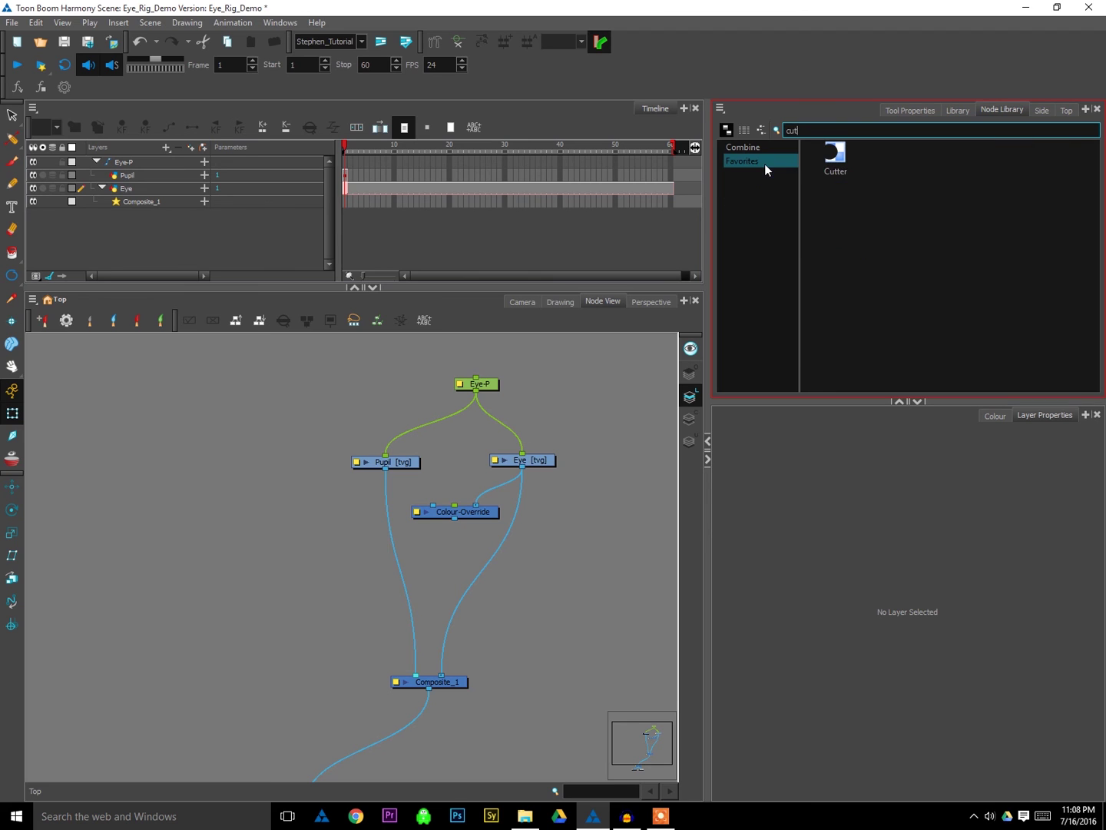
pyautogui.moveTo(837, 156); pyautogui.dragTo(777, 330)
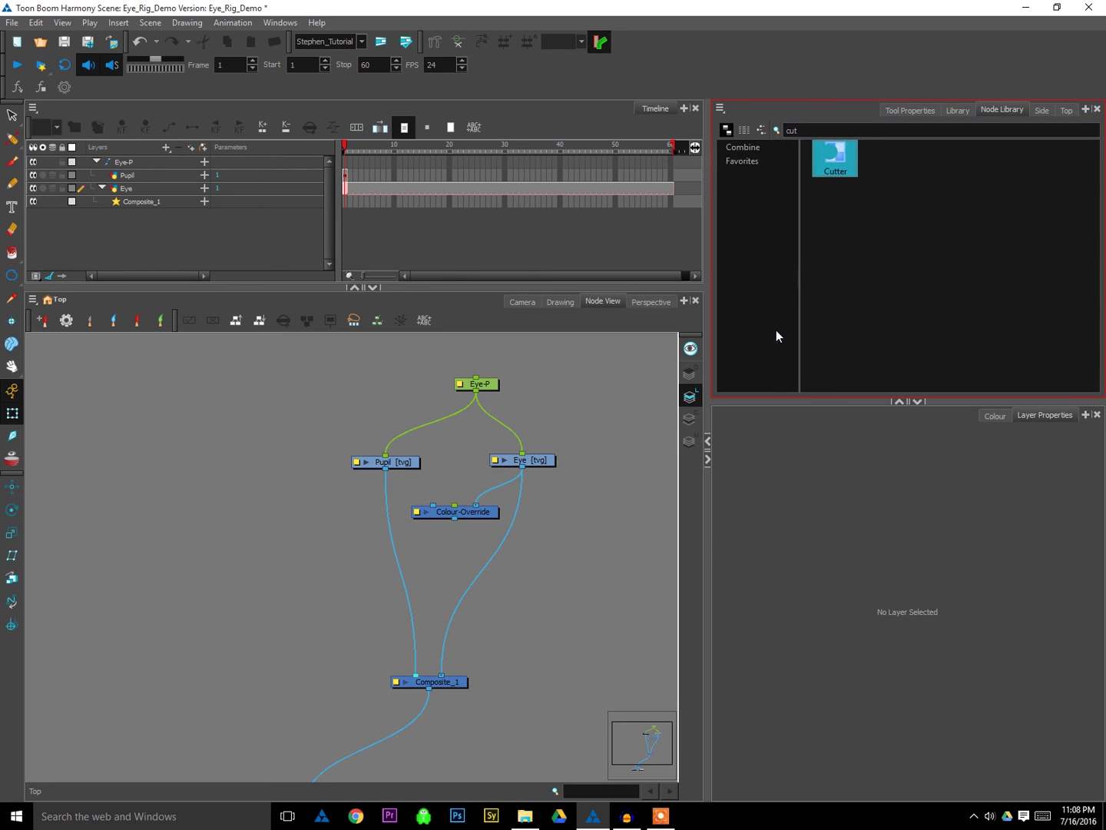
pyautogui.moveTo(783, 265); pyautogui.dragTo(319, 538)
pyautogui.moveTo(454, 554); pyautogui.dragTo(543, 564)
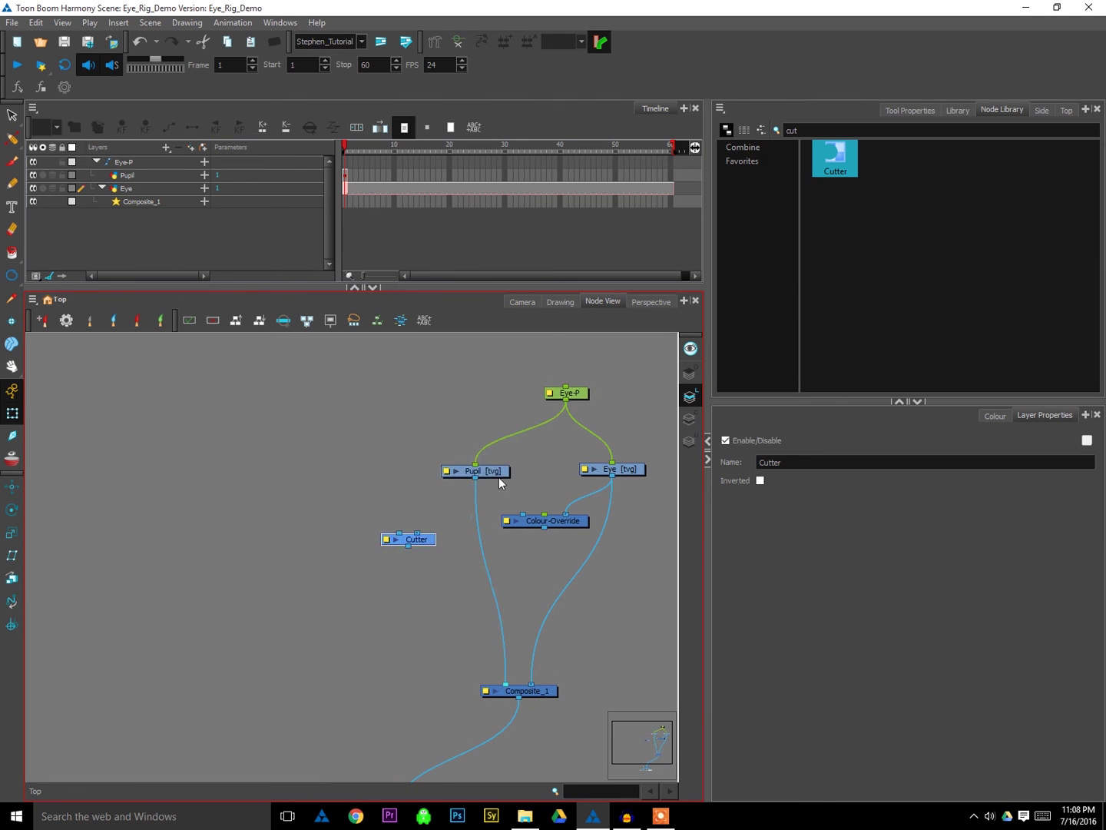
# - Position the Pupil node above the Cutter node and disconnect Pupil from Composite_1
pyautogui.moveTo(491, 473); pyautogui.dragTo(440, 472)
pyautogui.moveTo(420, 543); pyautogui.dragTo(407, 536)
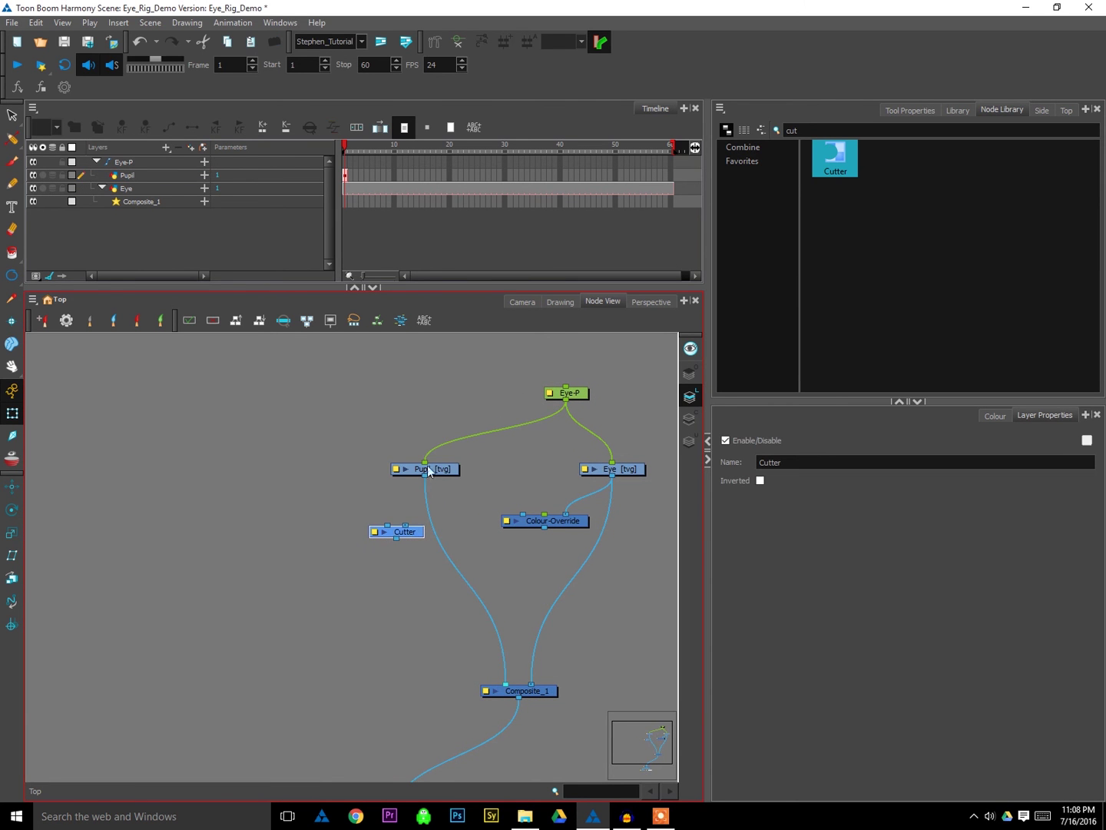
pyautogui.moveTo(504, 684); pyautogui.dragTo(507, 681)
pyautogui.moveTo(506, 682); pyautogui.dragTo(444, 525)
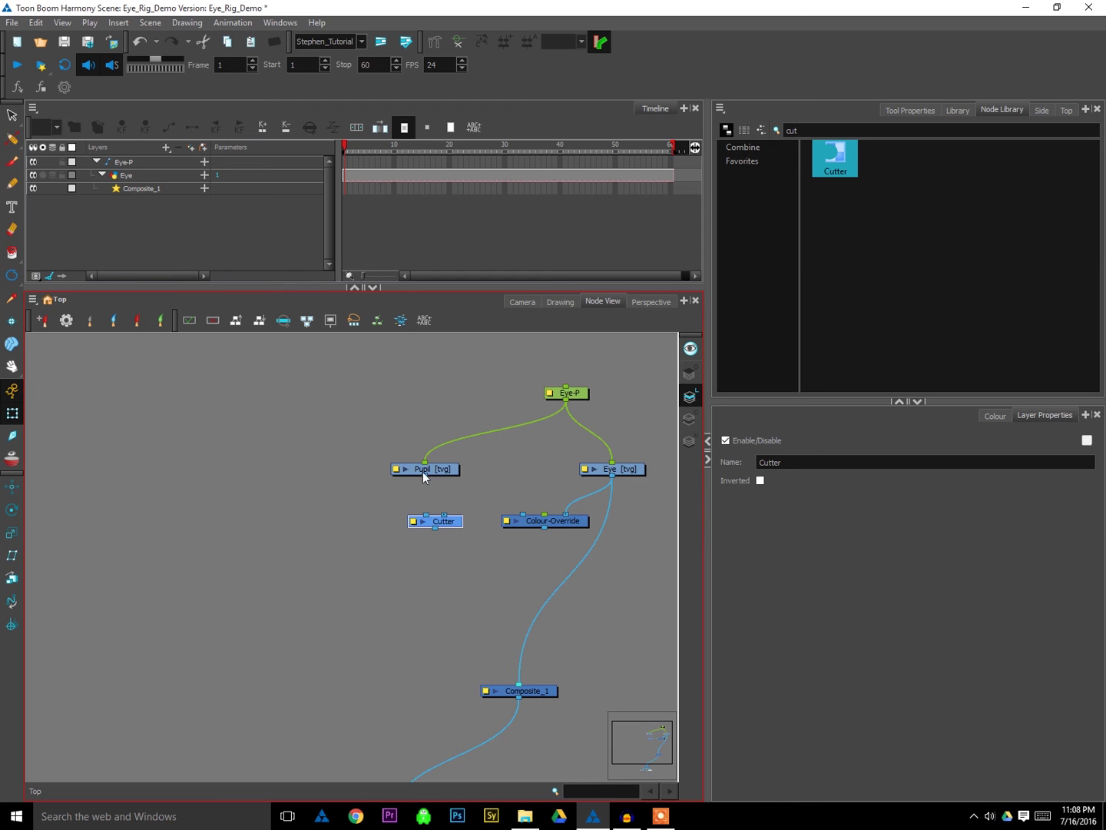
# - Wire the Pupil node through the Cutter into Composite_1 and test moving the pupil past the eye's edge, undoing the move
pyautogui.moveTo(423, 477); pyautogui.dragTo(523, 690)
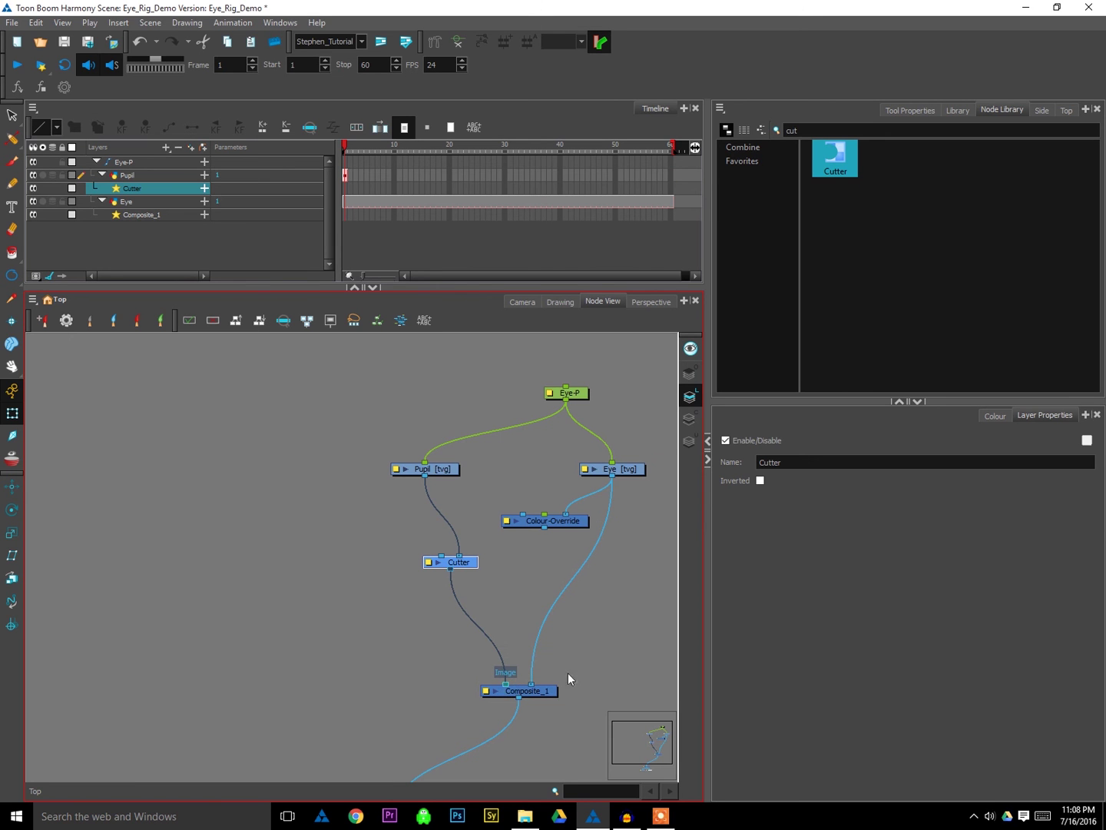
pyautogui.click(523, 302)
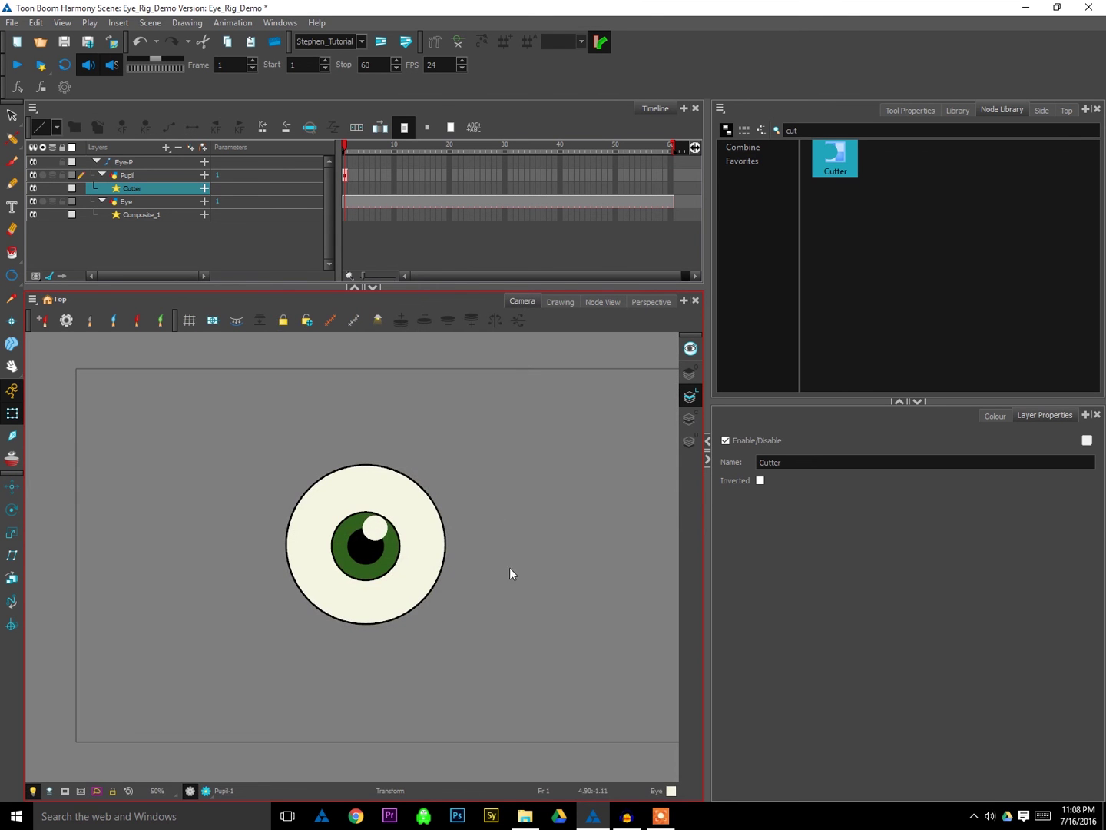
pyautogui.moveTo(389, 543); pyautogui.dragTo(517, 536)
pyautogui.hotkey('ctrl', 'z')
pyautogui.click(600, 301)
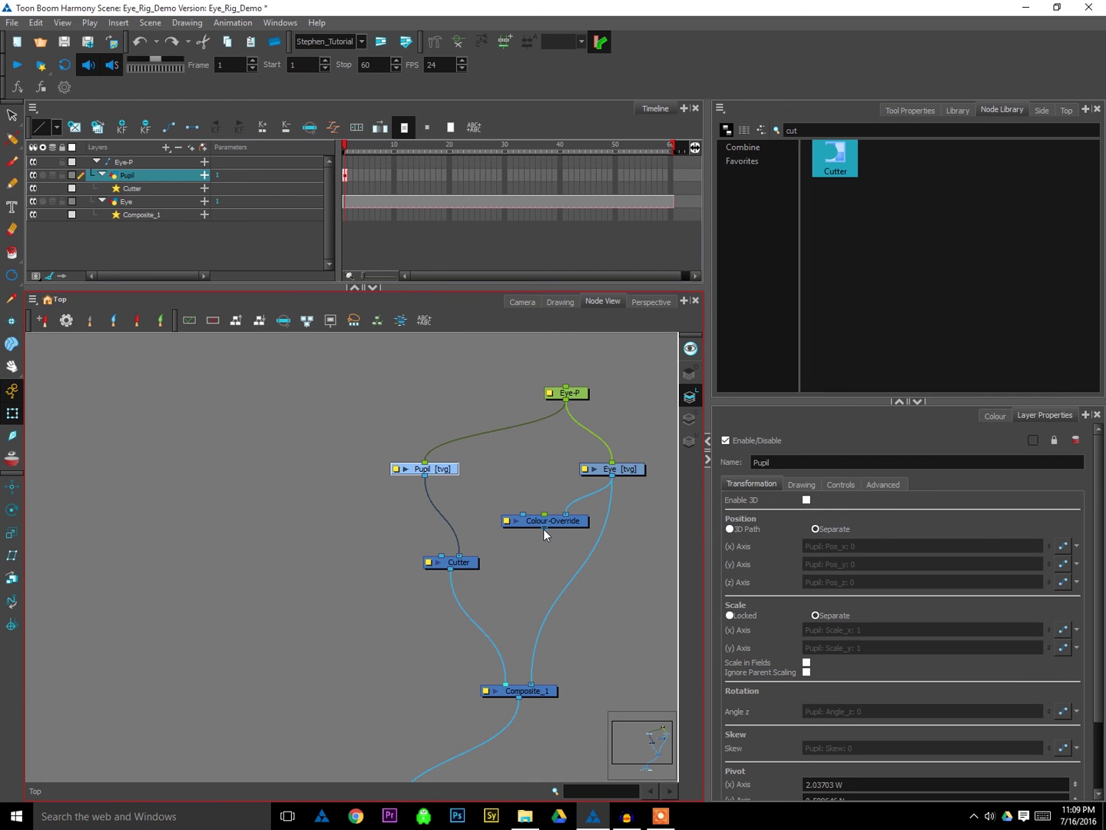
# - Connect the Colour-Override output to the Cutter's Matte input and check the eye in the Camera view
pyautogui.moveTo(468, 540); pyautogui.dragTo(432, 559)
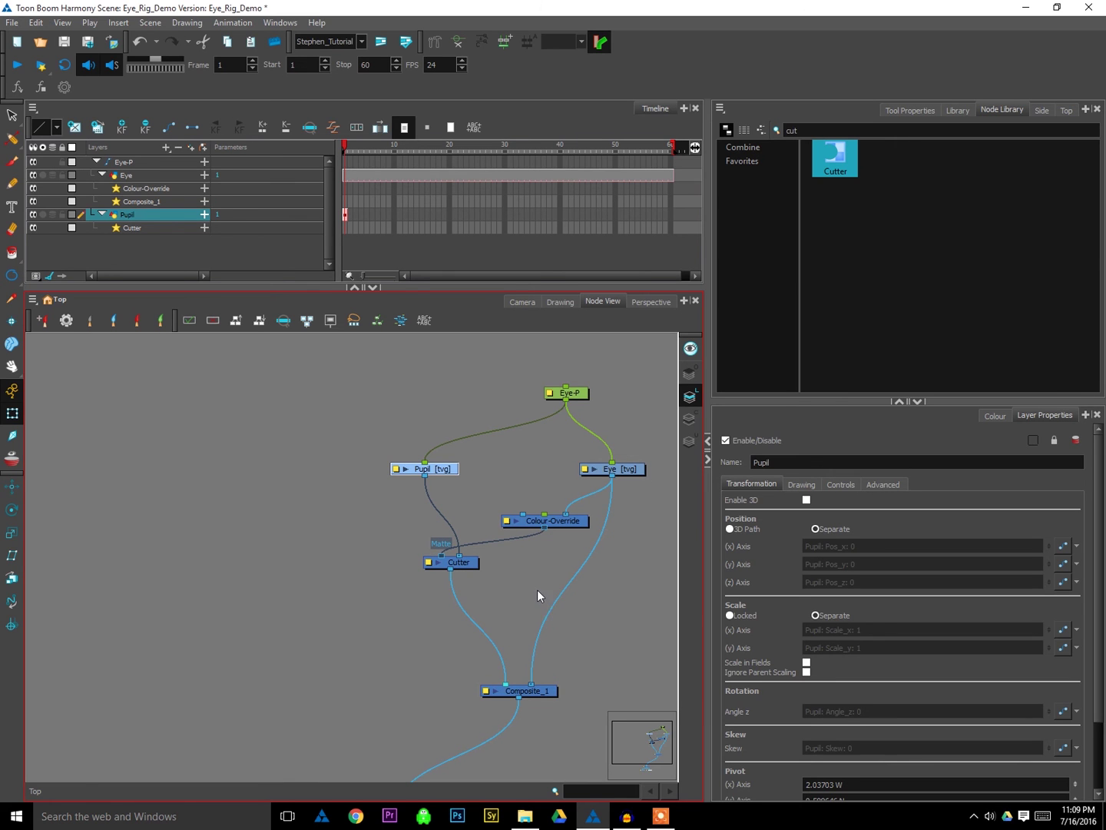
pyautogui.click(520, 302)
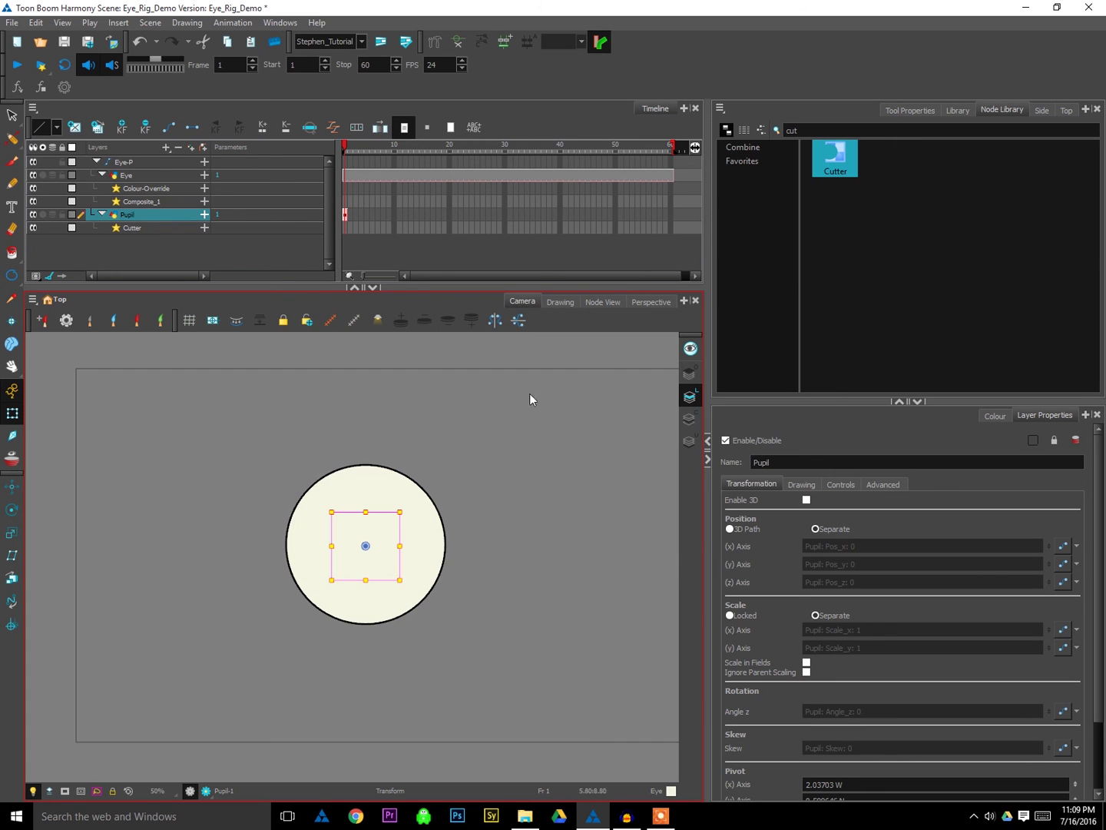
pyautogui.click(457, 615)
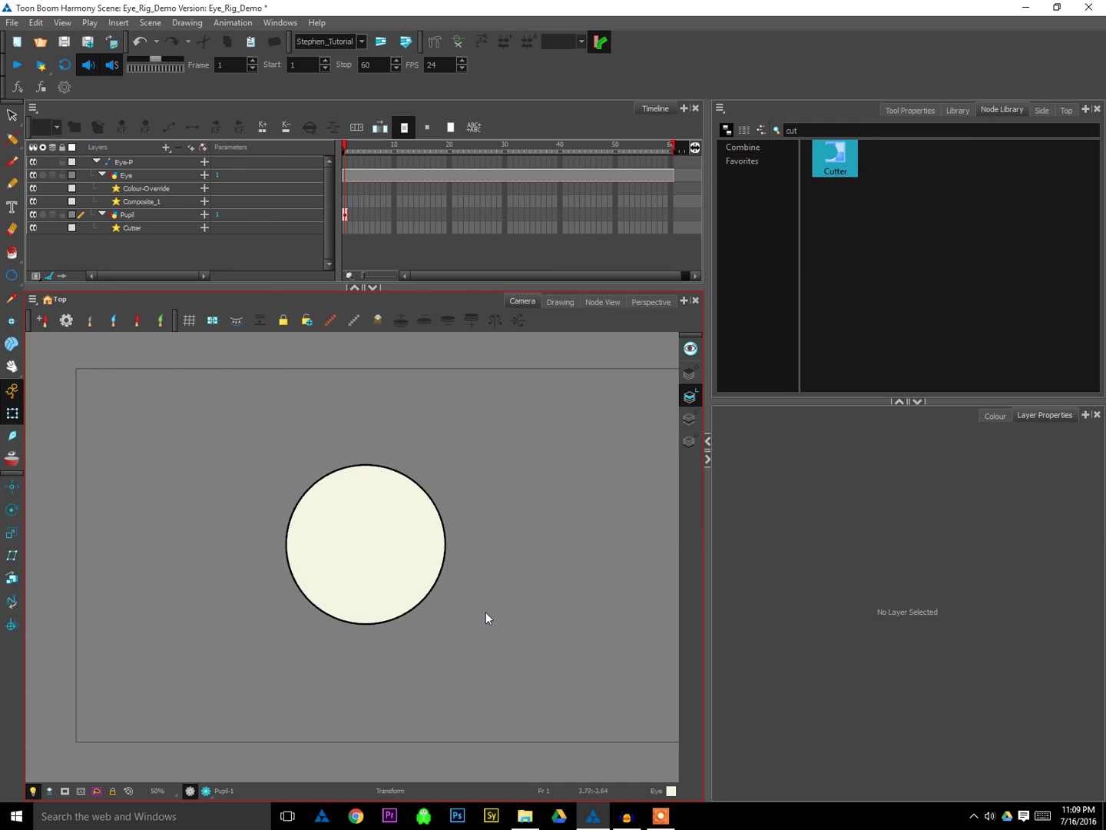
# - Select the Pupil drawing and move it across the eye's left edge to test the mask
pyautogui.click(343, 230)
pyautogui.click(345, 214)
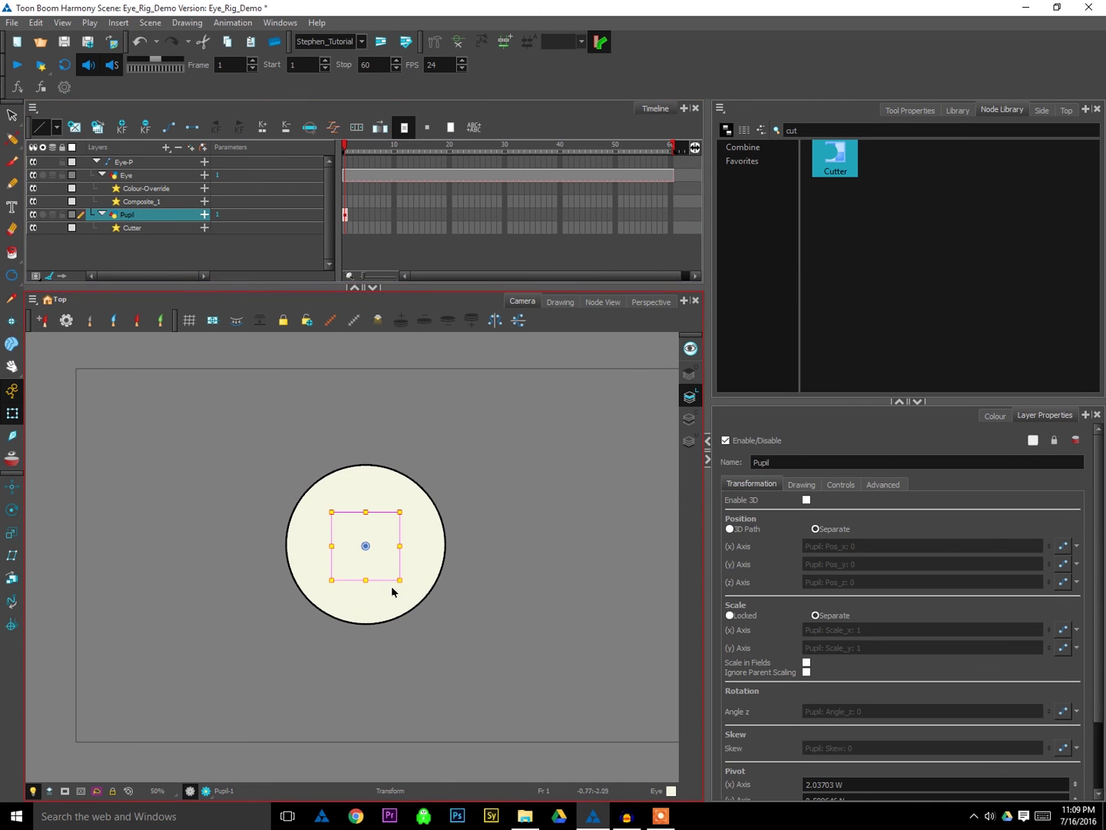
pyautogui.moveTo(376, 558); pyautogui.dragTo(286, 560)
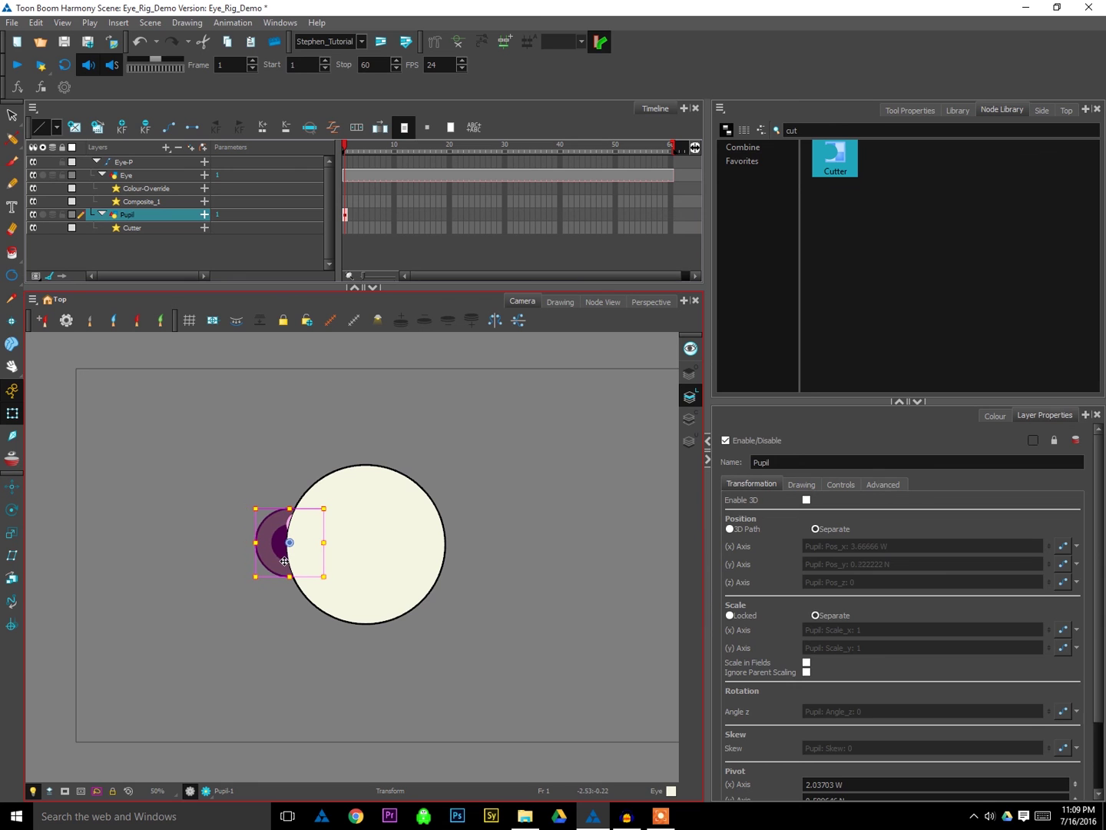
pyautogui.click(443, 617)
# - Enable the Inverted option on the Cutter node
pyautogui.click(604, 301)
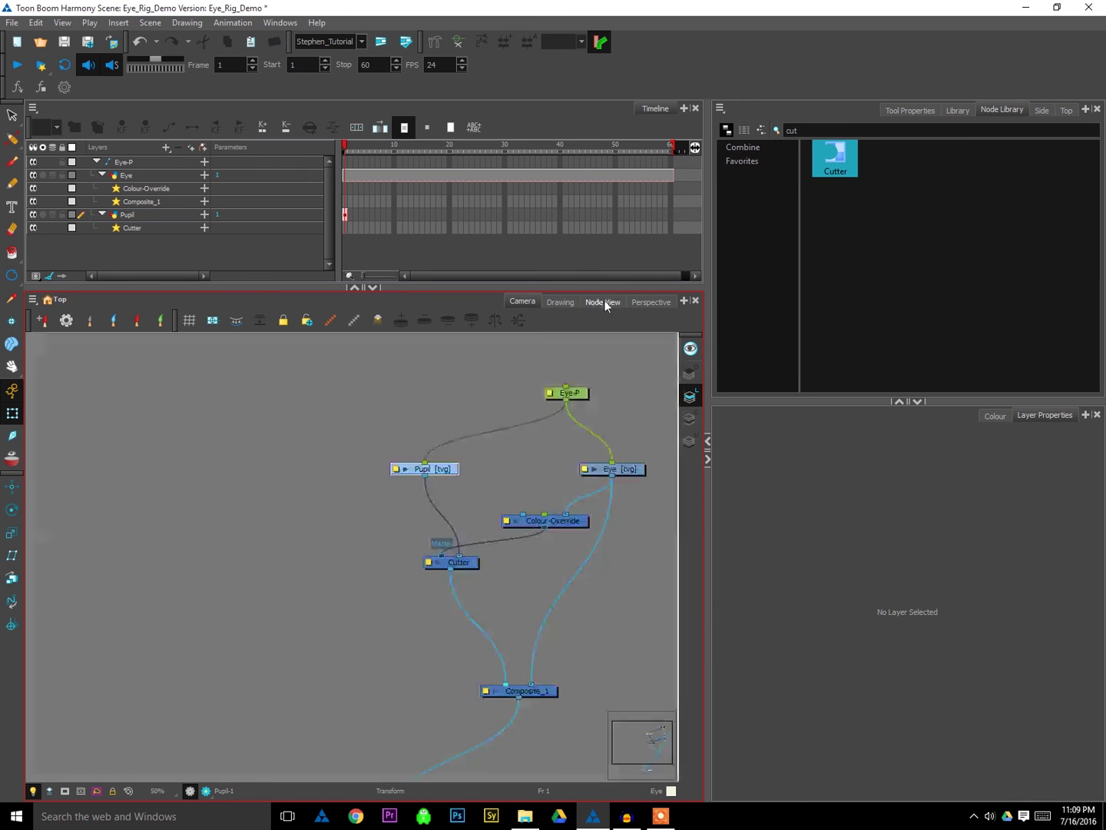
pyautogui.click(461, 564)
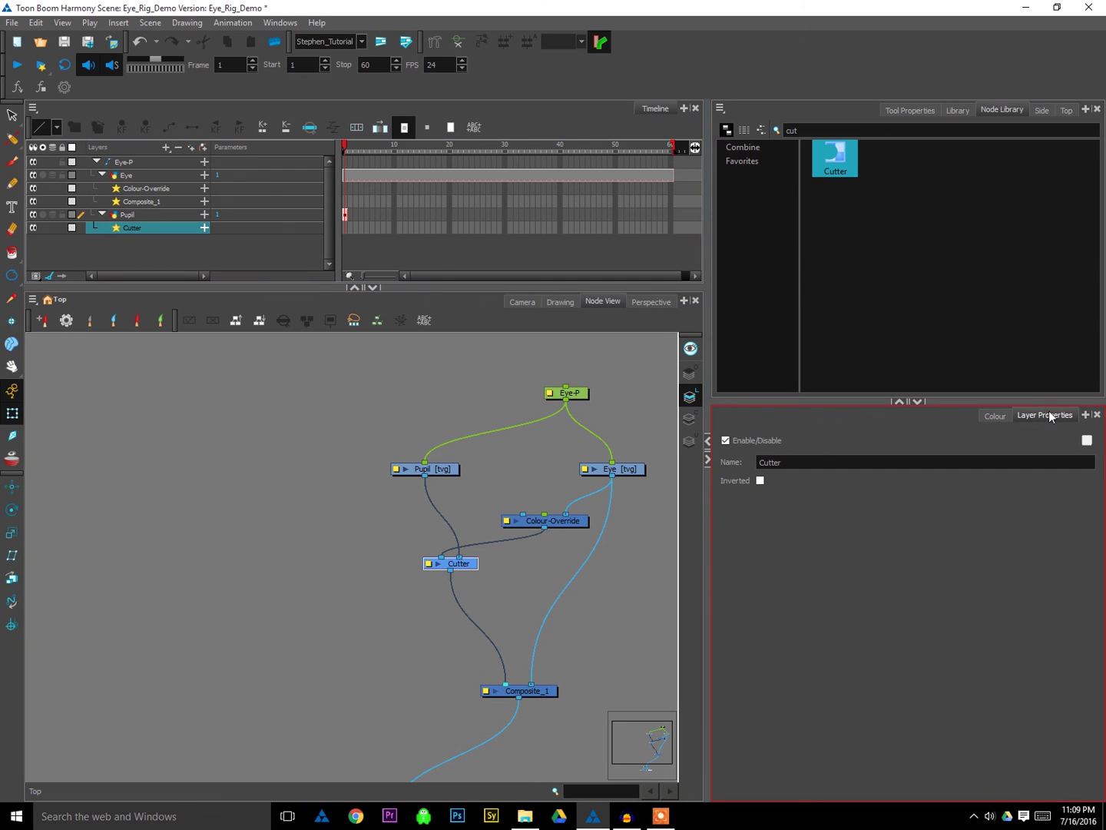
pyautogui.click(759, 485)
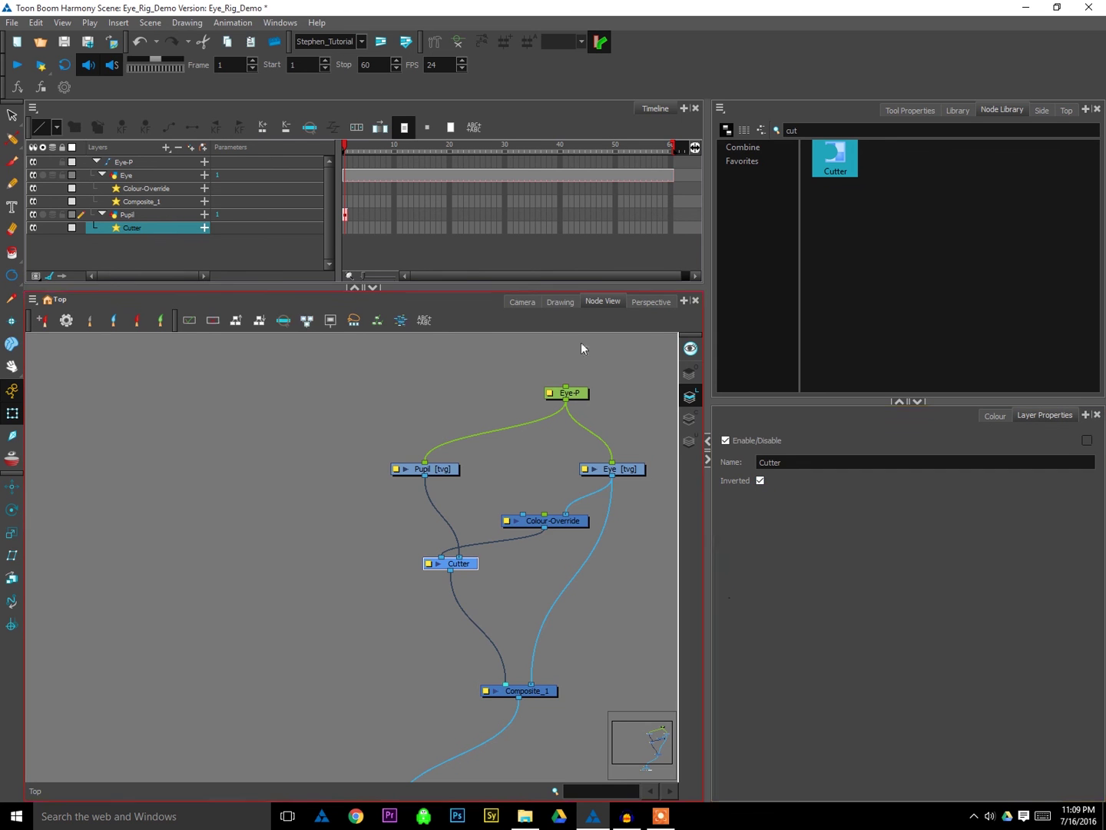
# - Move the pupil from the eye's left edge across to its right edge in the Camera view
pyautogui.click(531, 302)
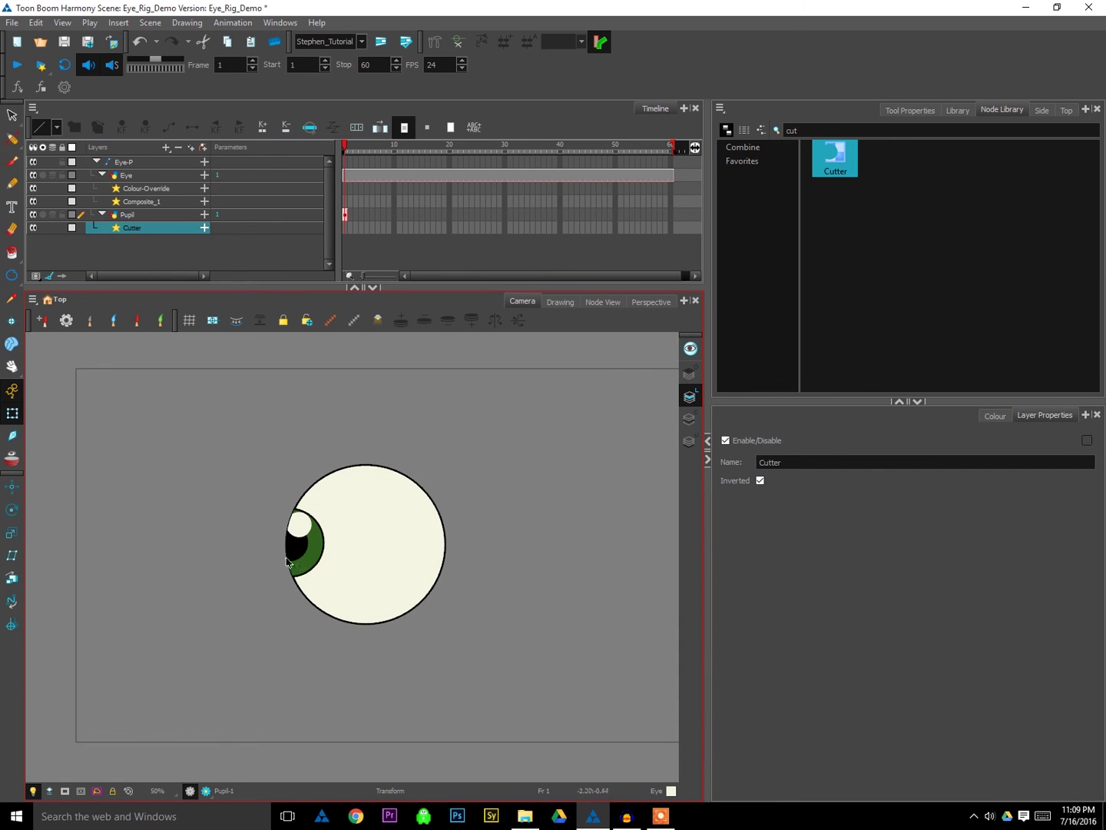
pyautogui.click(312, 555)
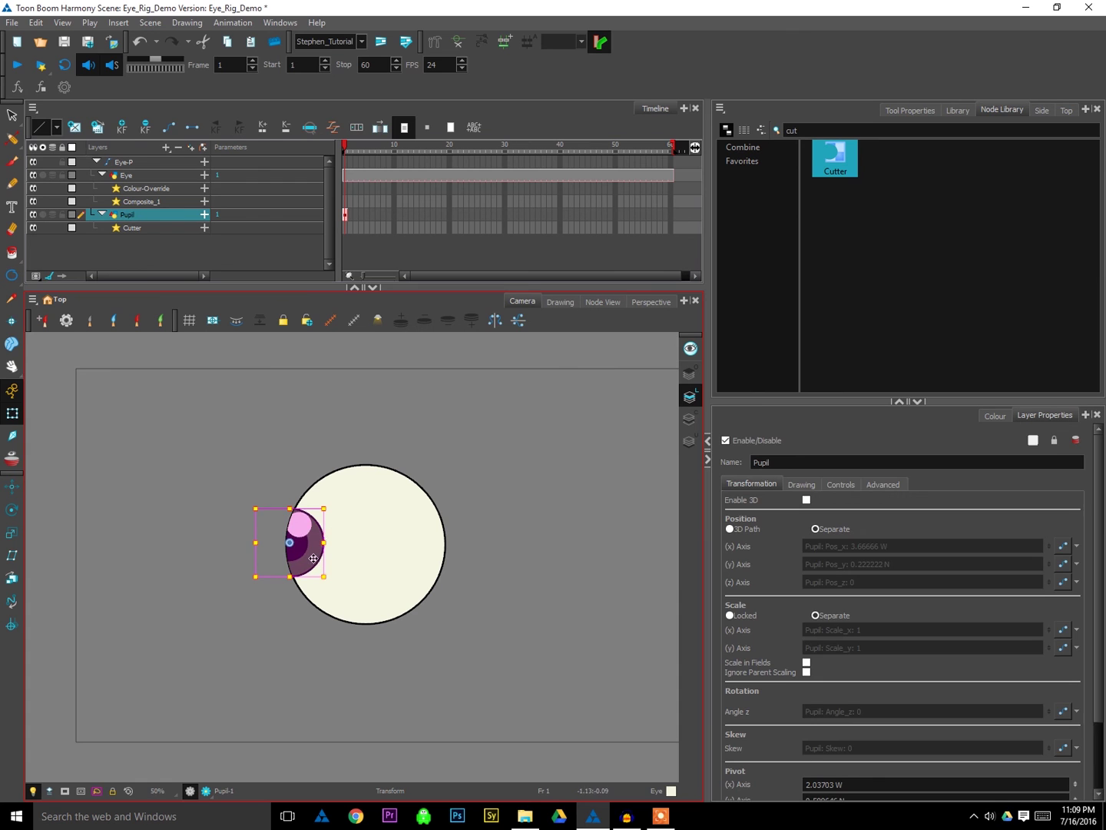
pyautogui.moveTo(314, 558); pyautogui.dragTo(438, 557)
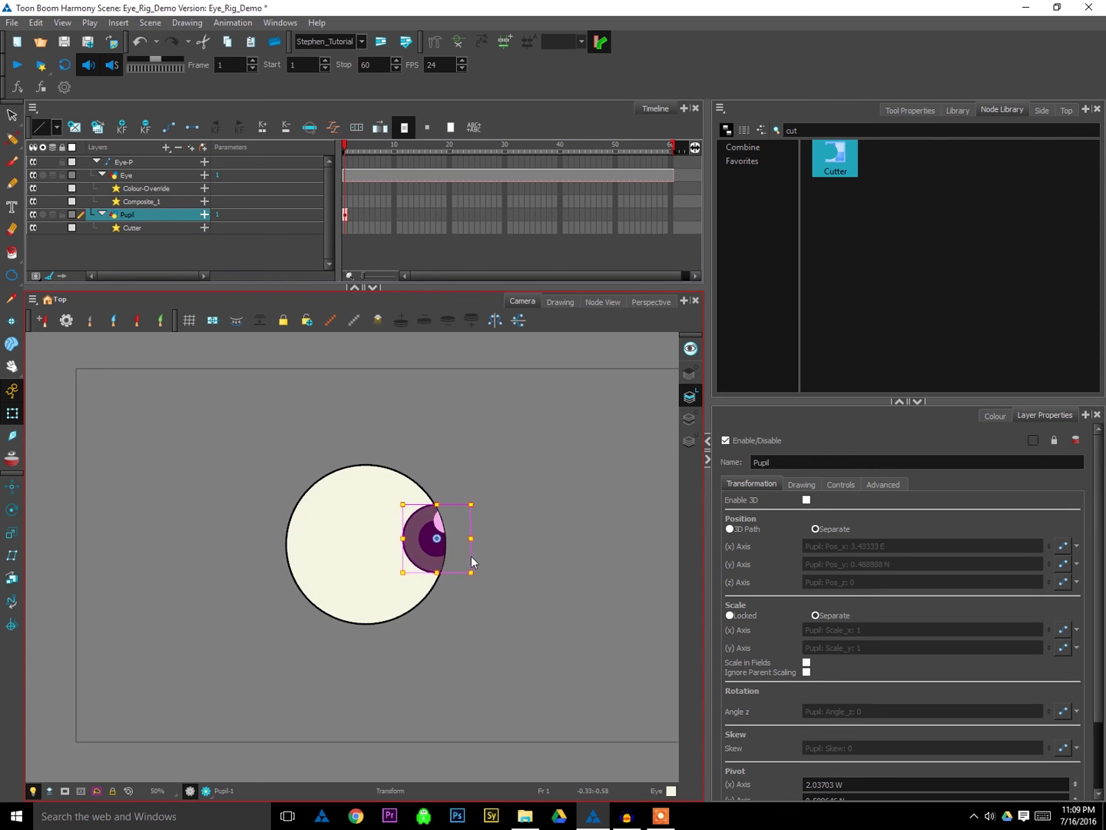
# - Examine up close where the masked pupil meets the eye's outline at its right edge
pyautogui.press('2')
pyautogui.press('2')
pyautogui.press('2')
pyautogui.press('2')
pyautogui.press('2')
pyautogui.press('space')
pyautogui.moveTo(566, 611); pyautogui.dragTo(418, 590)
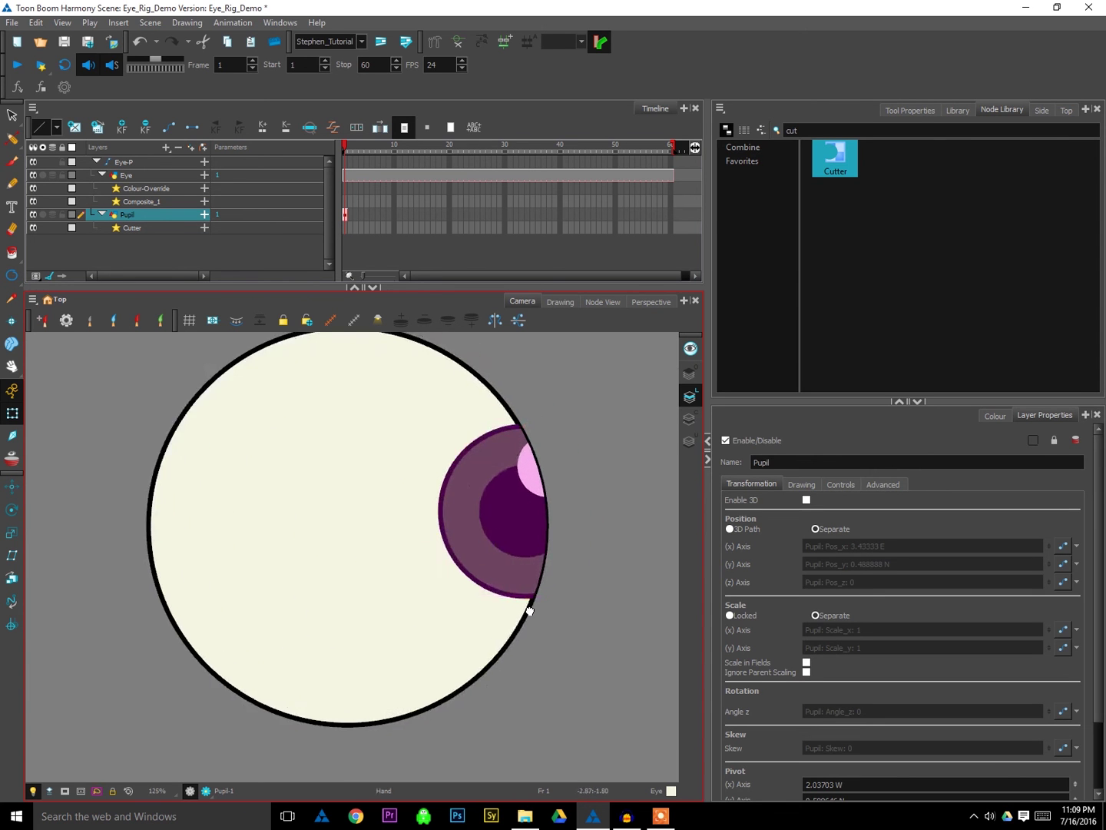
pyautogui.press('2')
pyautogui.press('2')
pyautogui.press('2')
pyautogui.press('space')
pyautogui.moveTo(539, 481); pyautogui.dragTo(517, 561)
pyautogui.click(518, 587)
pyautogui.press('space')
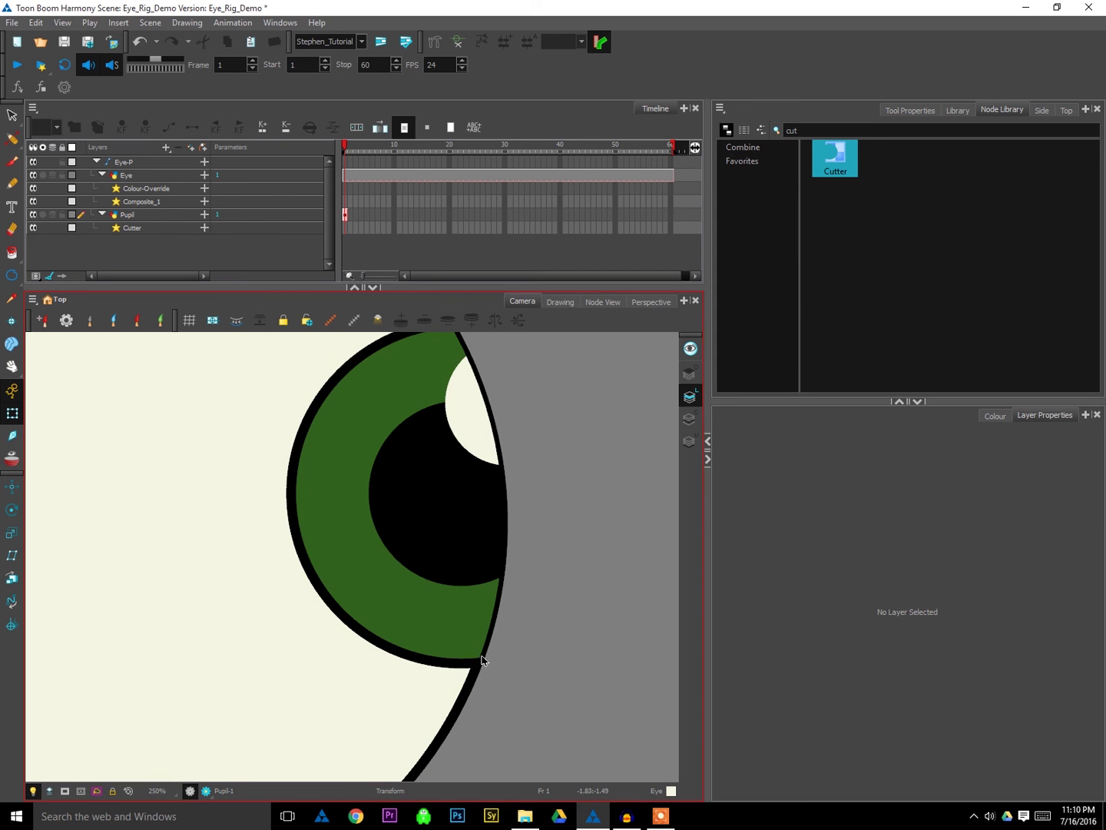
# - Select the Eye drawing and examine its outline's centre line against the cut pupil with the Select tool
pyautogui.moveTo(489, 684); pyautogui.dragTo(471, 639)
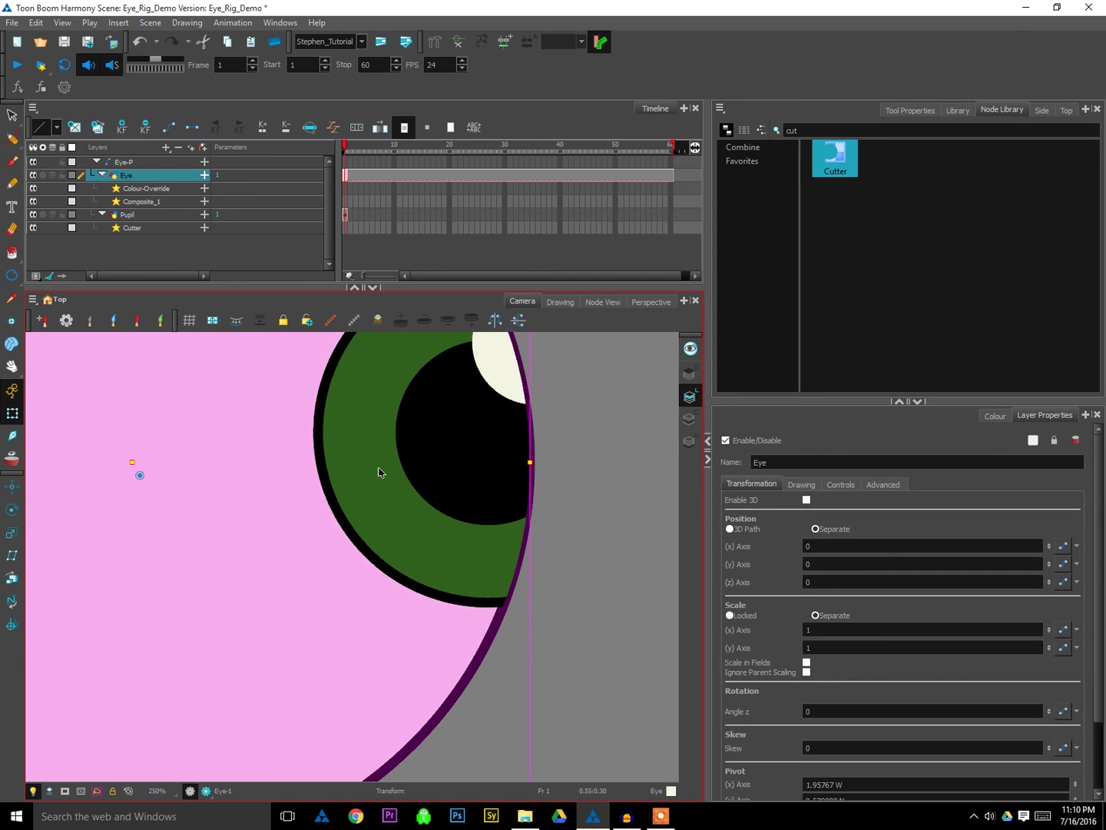
pyautogui.click(12, 115)
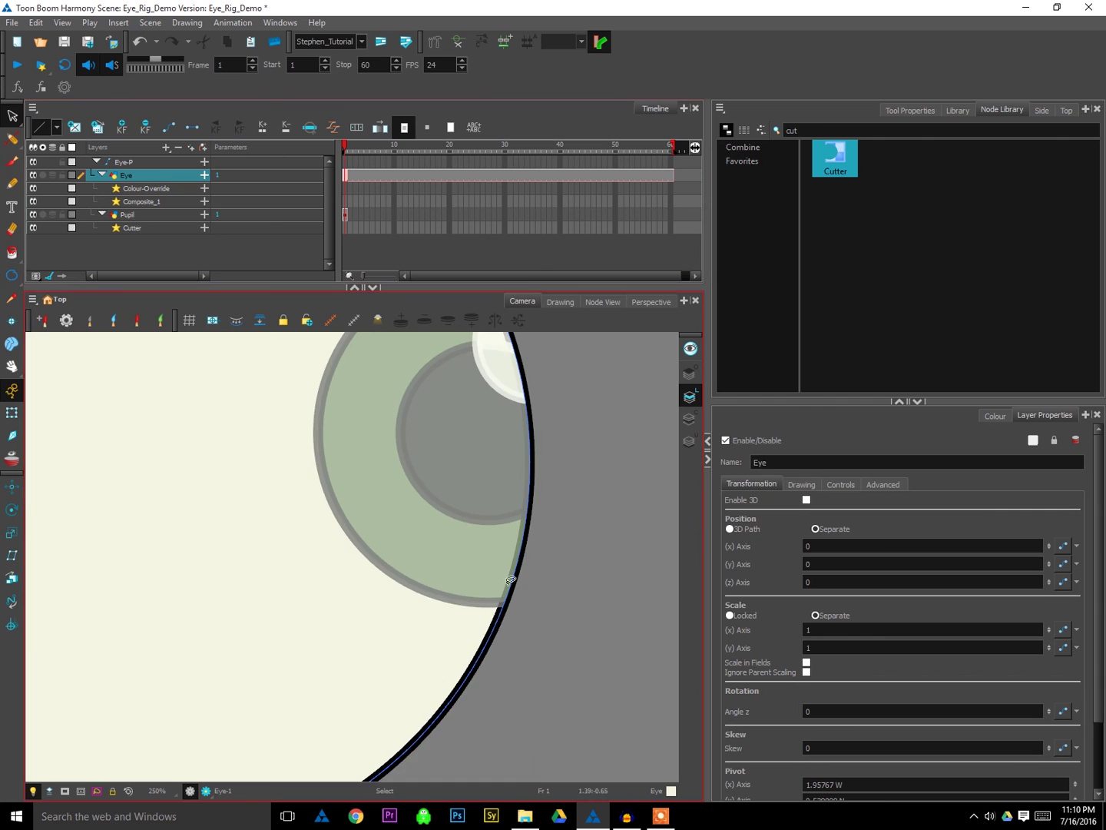
pyautogui.moveTo(540, 585); pyautogui.dragTo(519, 656)
pyautogui.moveTo(529, 481); pyautogui.dragTo(551, 536)
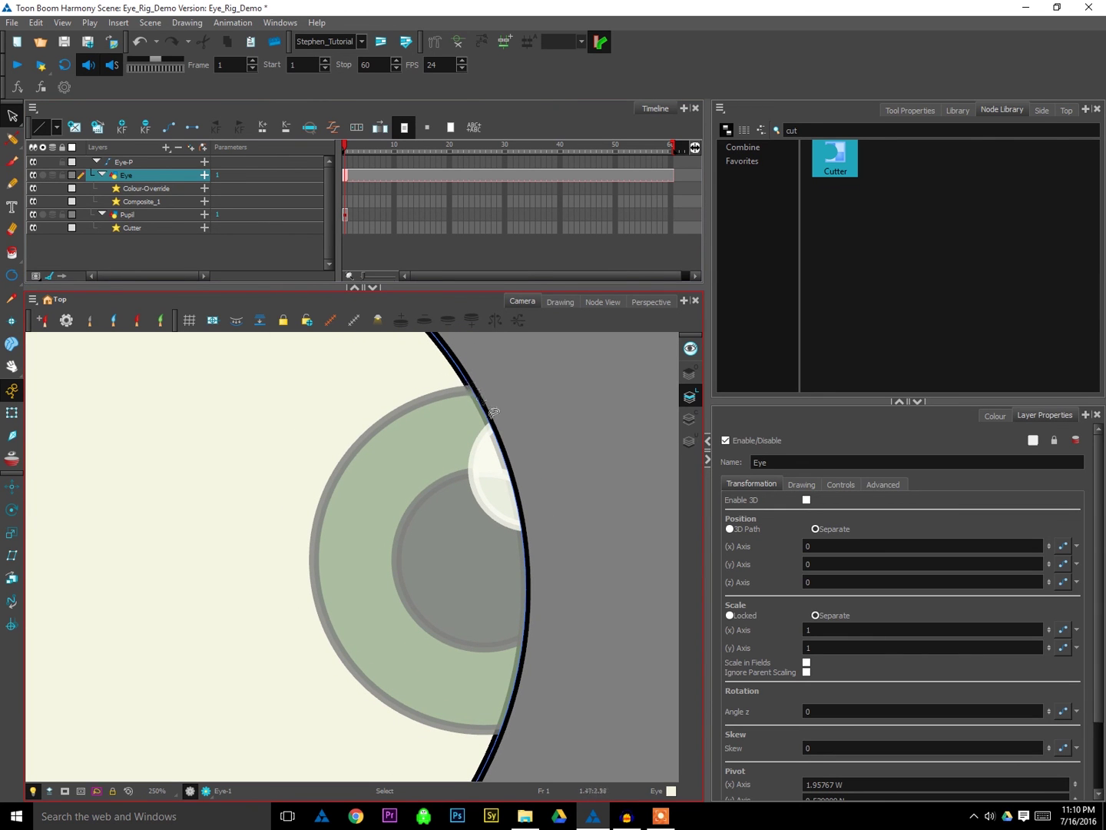
pyautogui.moveTo(502, 747); pyautogui.dragTo(569, 576)
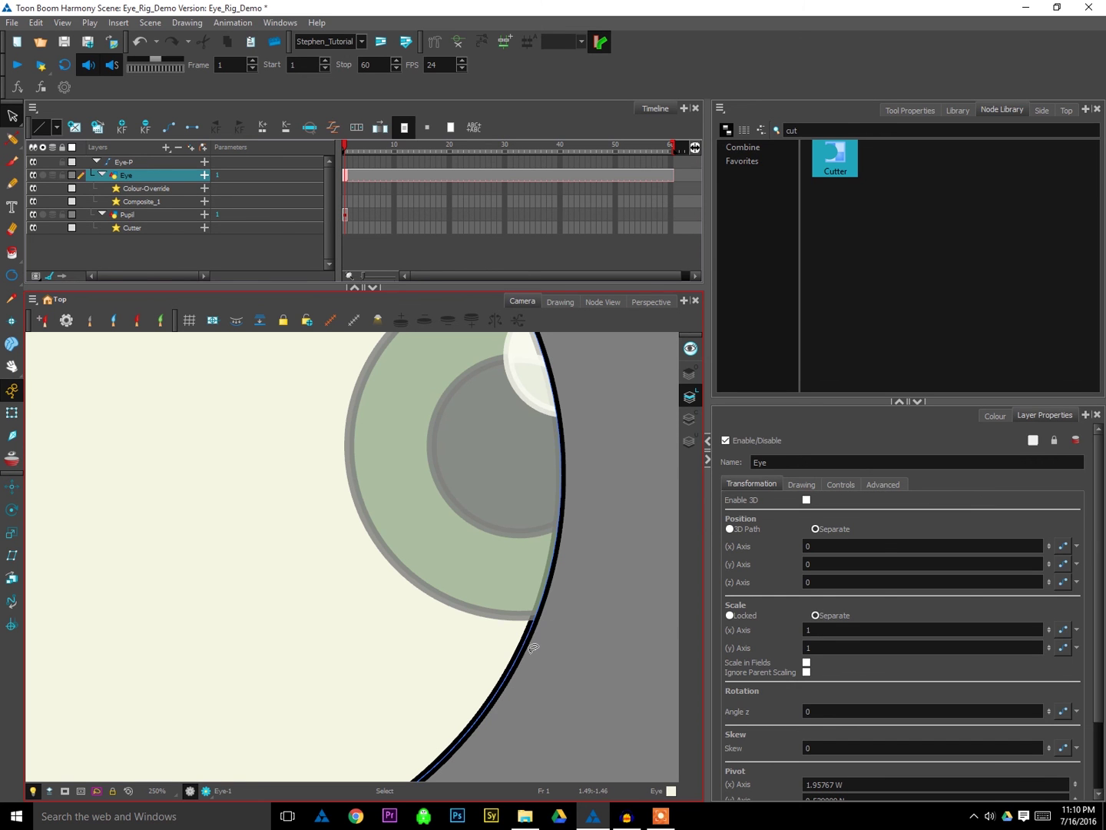
# - Return to the Transform tool, deselect the Eye and examine the pupil's cut edge against the whole eye
pyautogui.hotkey('shift', 't')
pyautogui.click(569, 596)
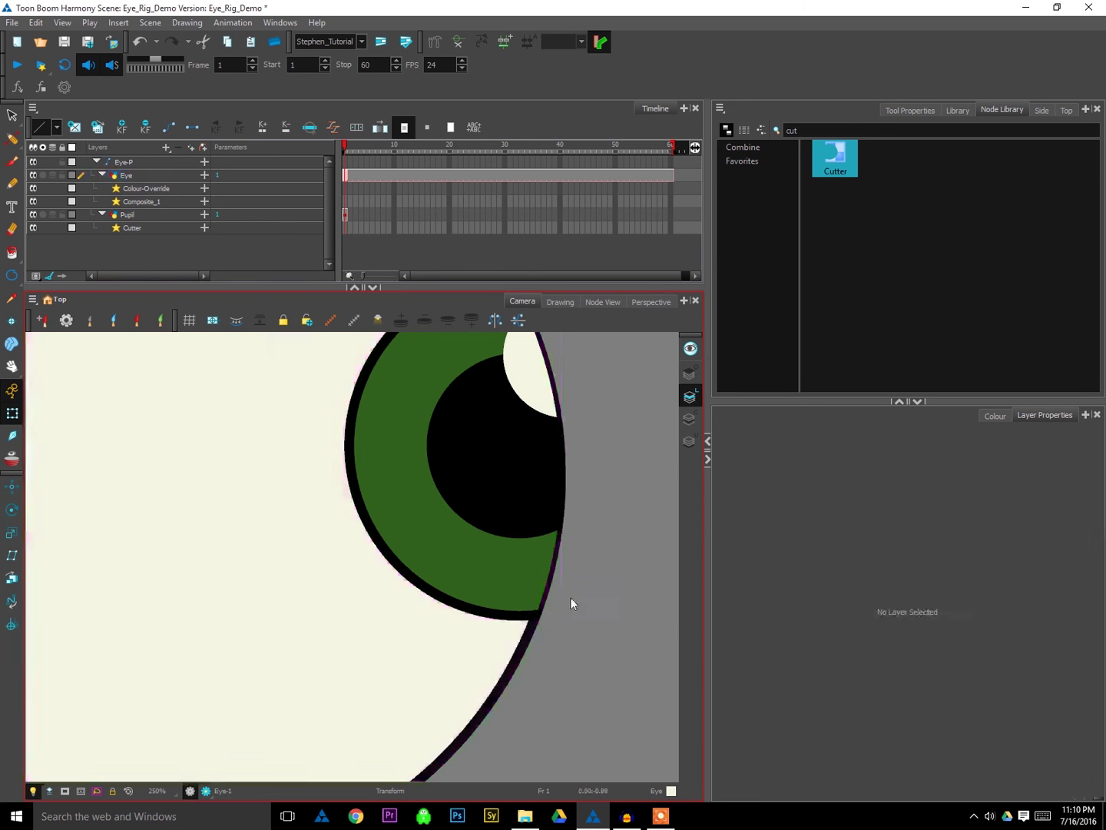
pyautogui.moveTo(559, 537)
pyautogui.mouseDown()
pyautogui.moveTo(556, 702)
pyautogui.moveTo(608, 633)
pyautogui.mouseUp()
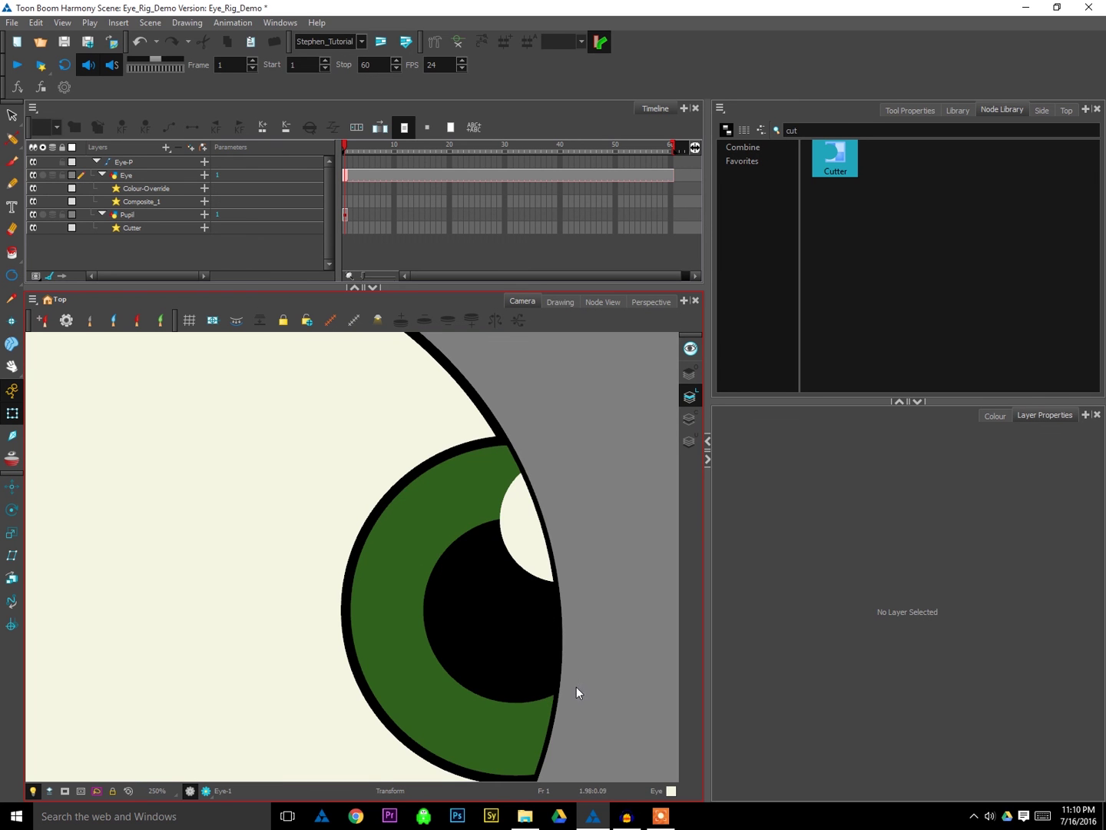
pyautogui.press('1')
pyautogui.press('1')
pyautogui.press('1')
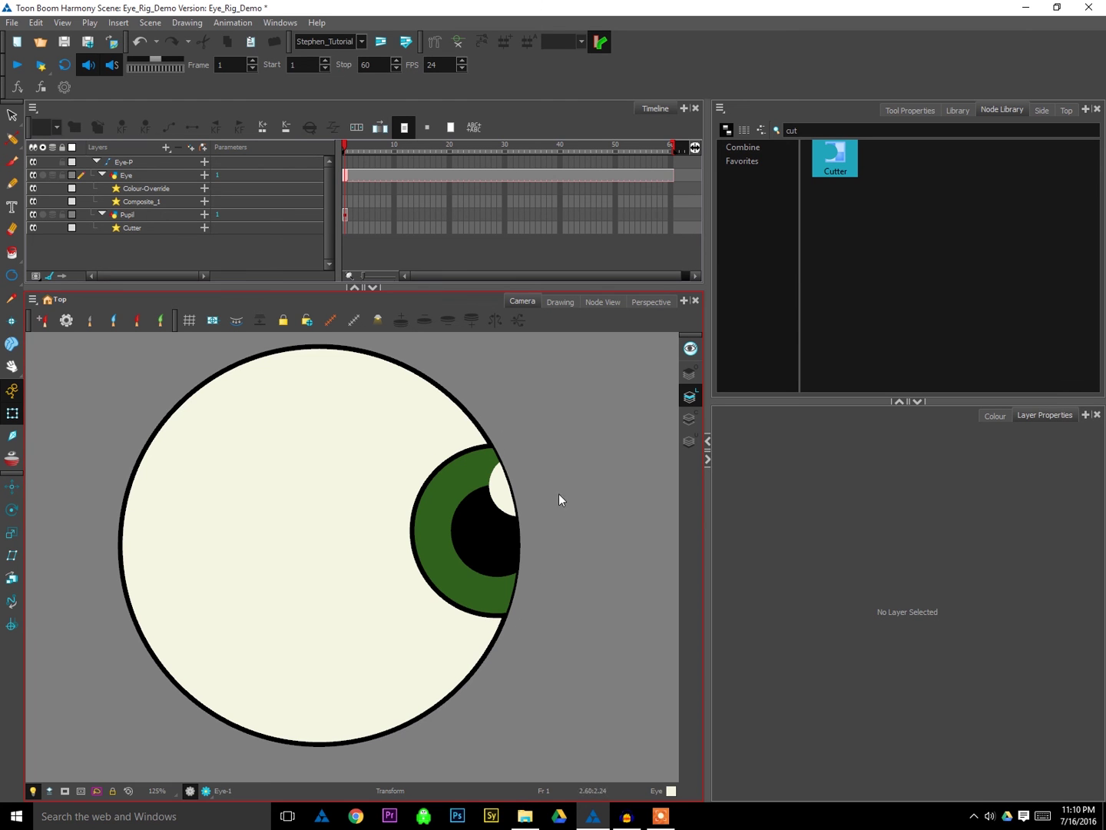
# - Select the Eye drawing and pick its circular outline with the Pencil Editor tool
pyautogui.click(320, 546)
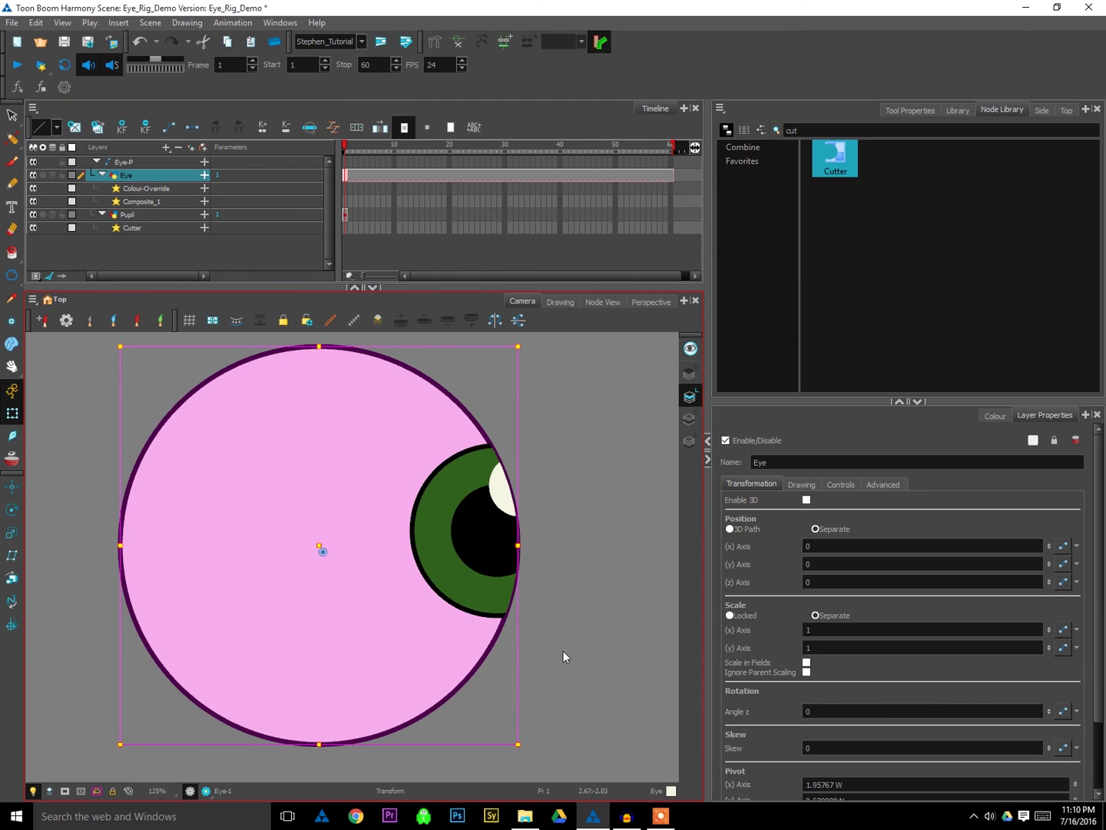
pyautogui.click(15, 141)
pyautogui.click(23, 135)
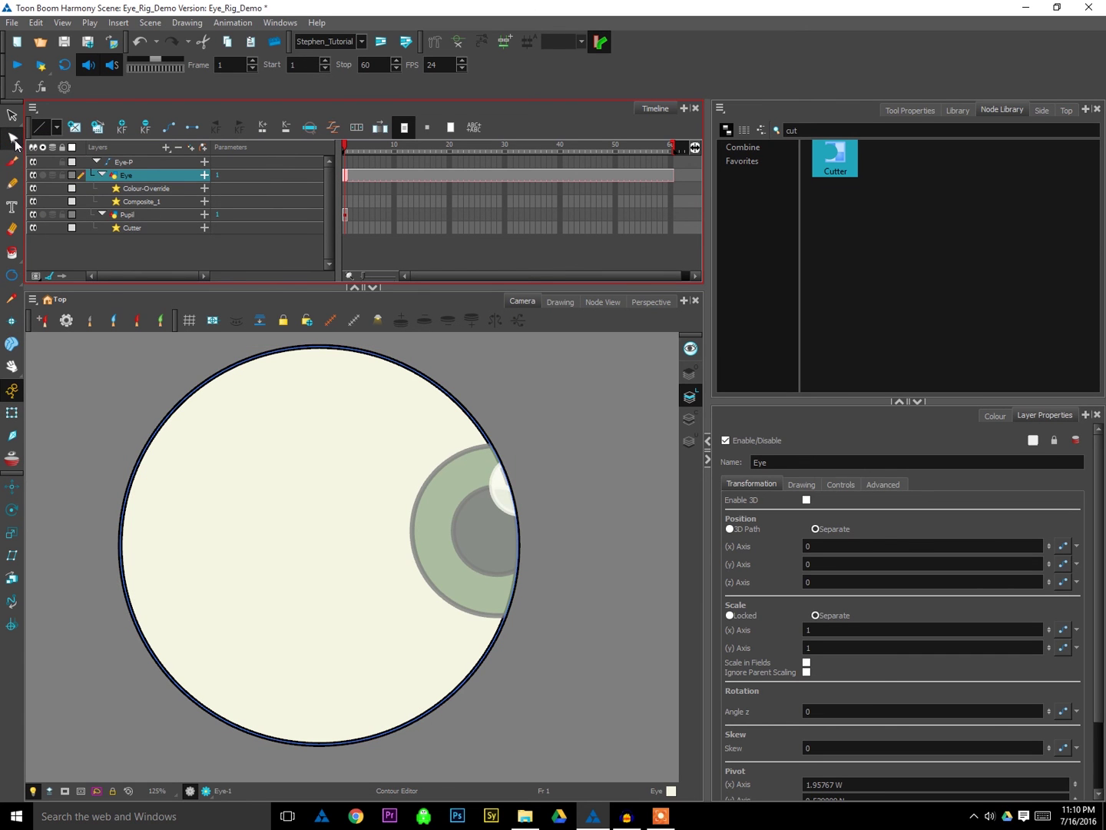
pyautogui.click(15, 141)
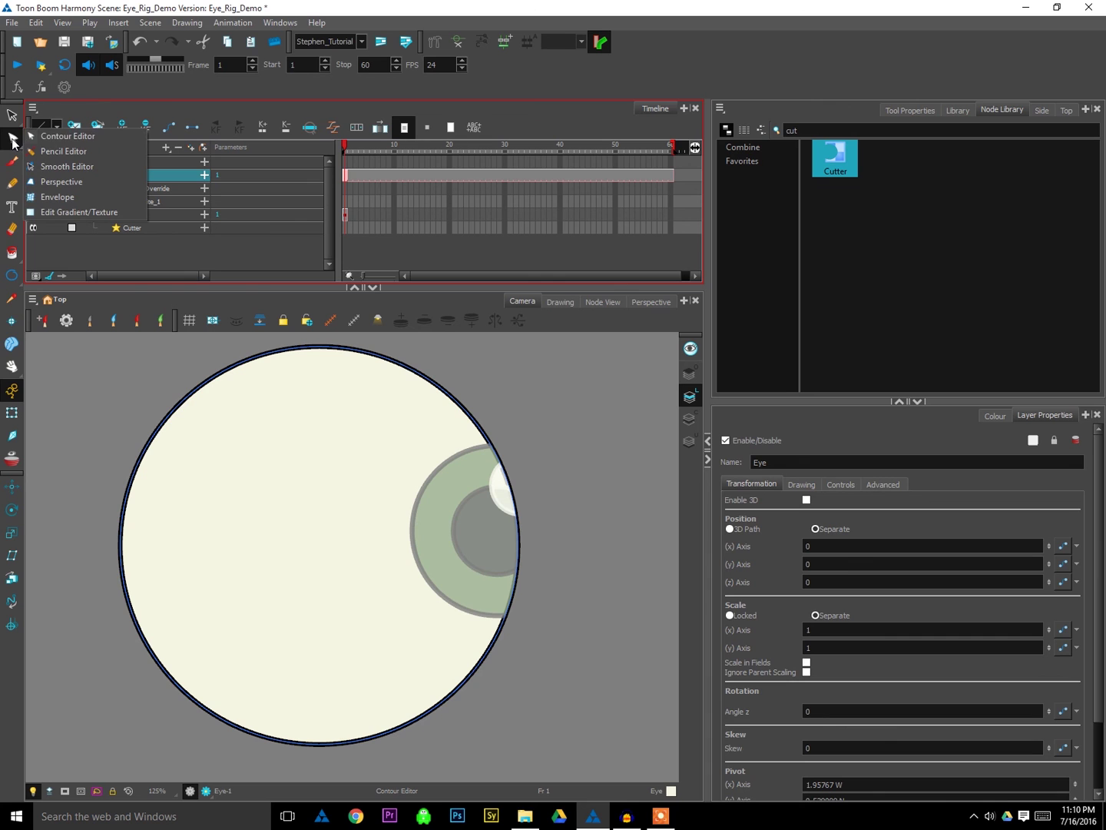
pyautogui.click(113, 154)
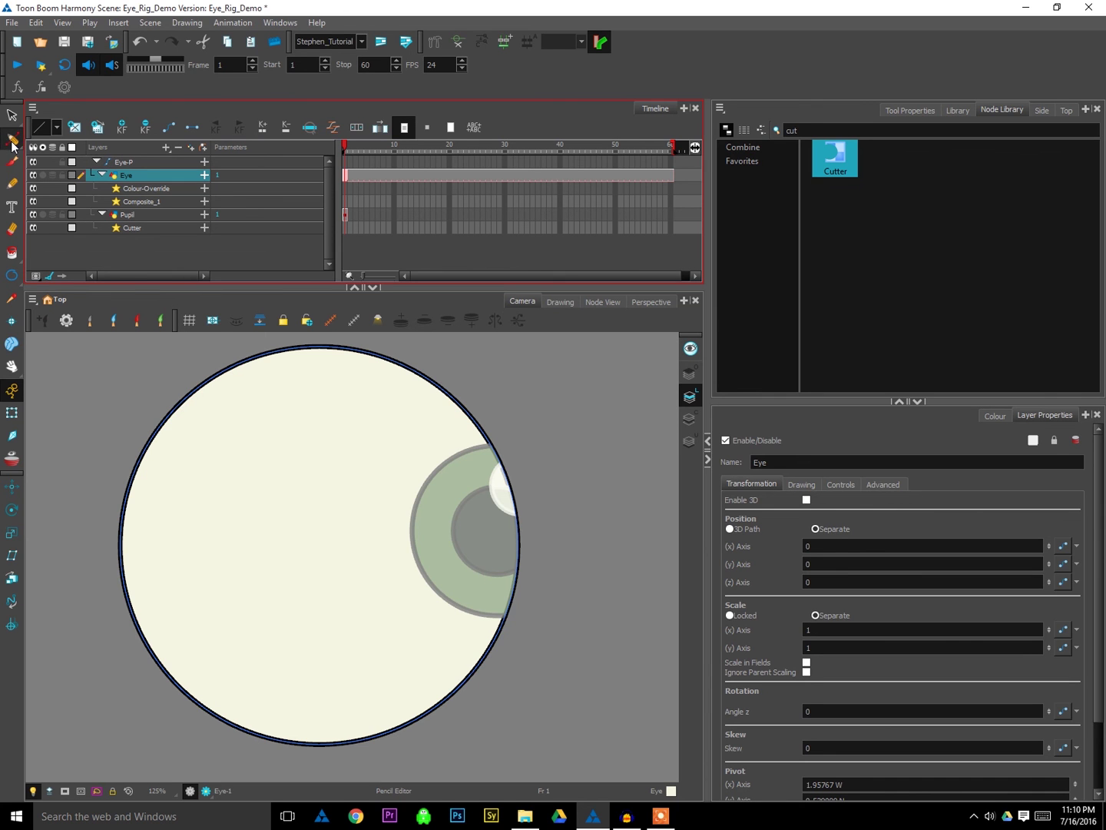
pyautogui.click(474, 424)
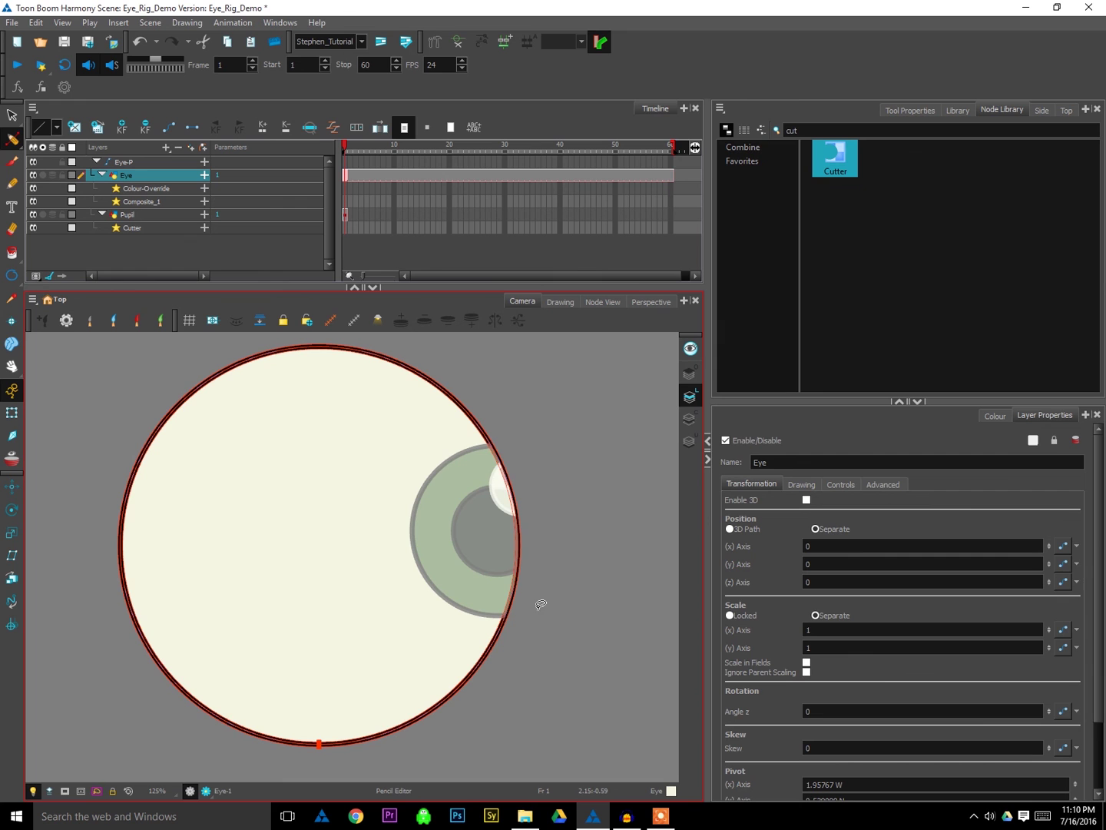
# - Examine the pencil thickness points at the bottom of the Eye's outline up close
pyautogui.click(454, 718)
pyautogui.press('space')
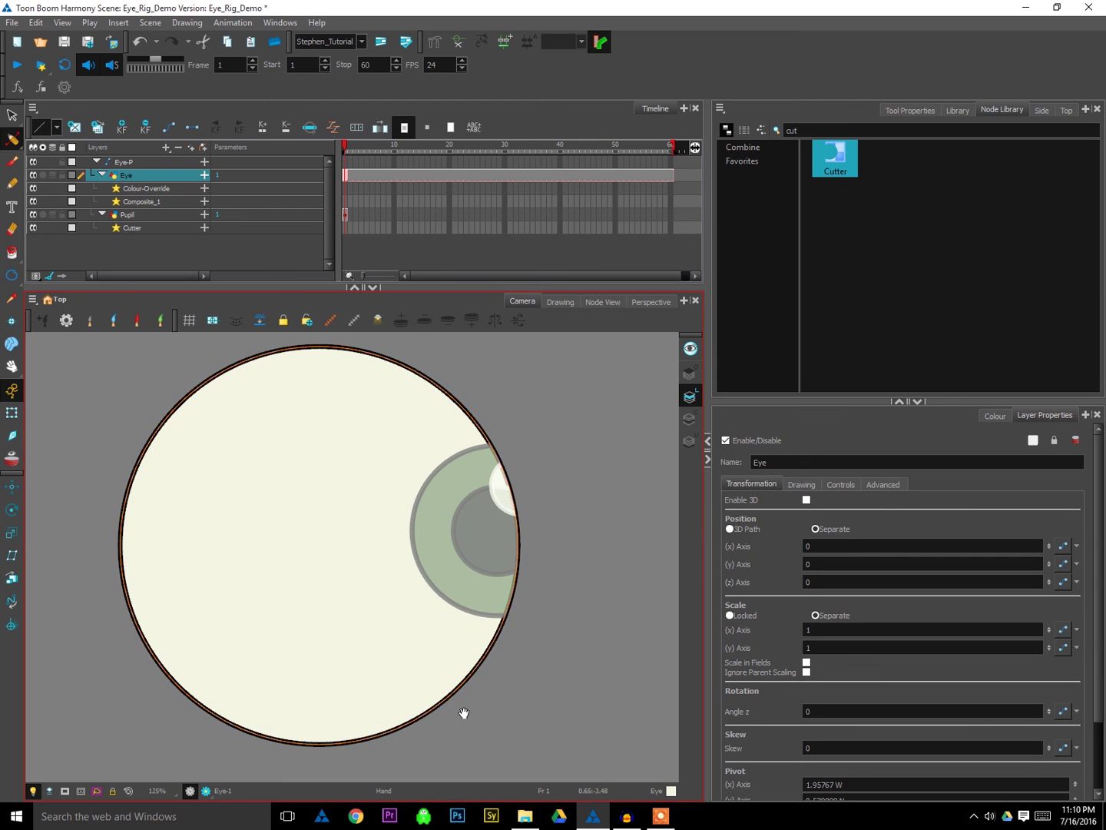
pyautogui.moveTo(463, 714); pyautogui.dragTo(544, 603)
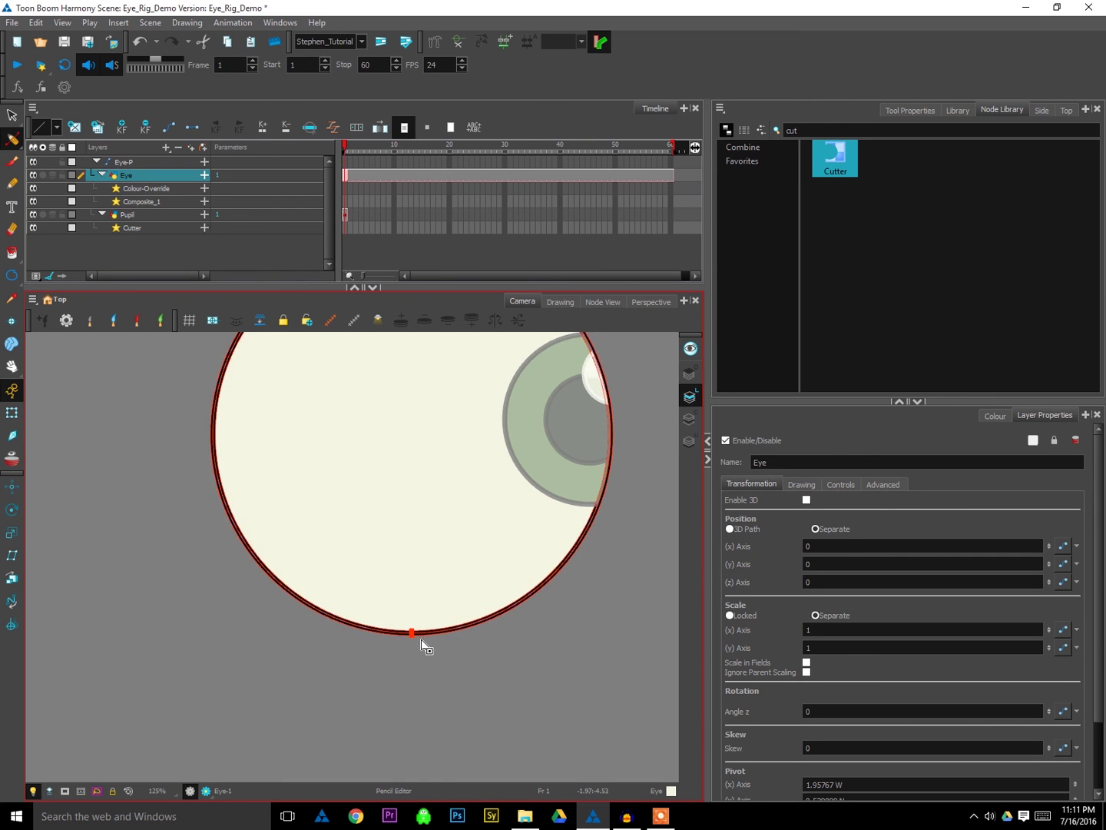
pyautogui.press('space')
pyautogui.moveTo(484, 520); pyautogui.dragTo(456, 633)
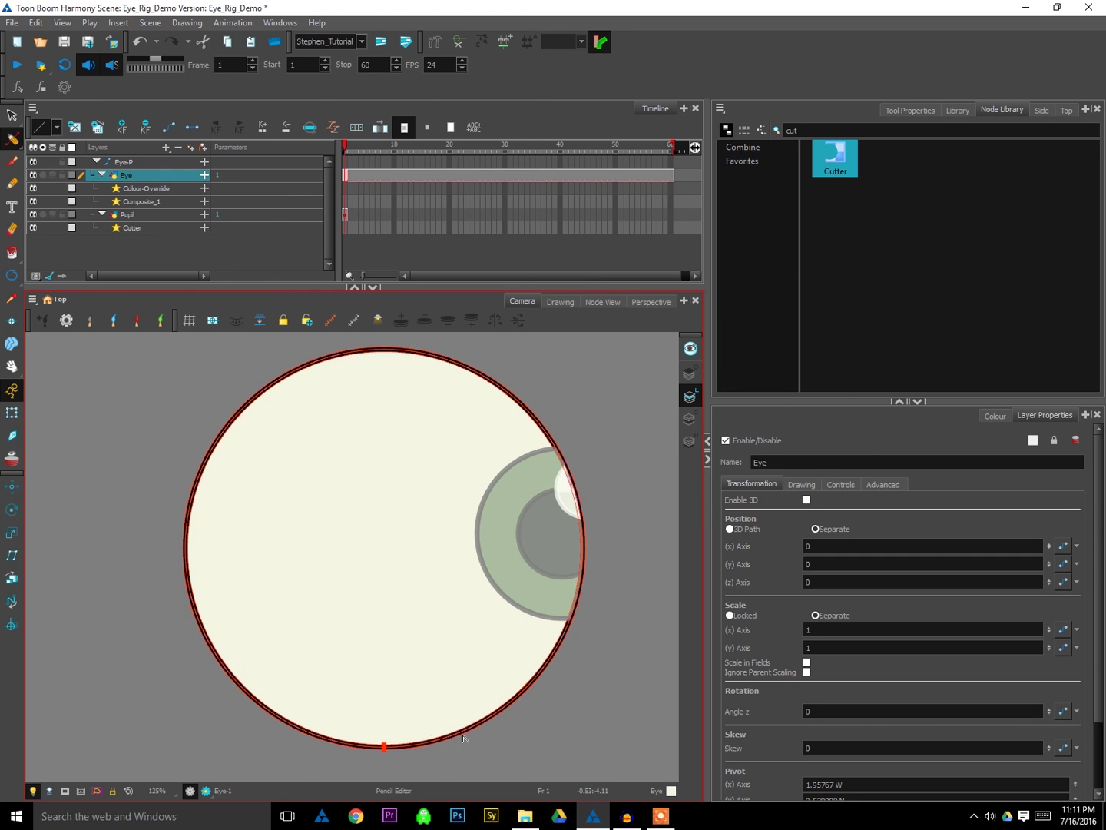
pyautogui.moveTo(492, 700); pyautogui.dragTo(495, 677)
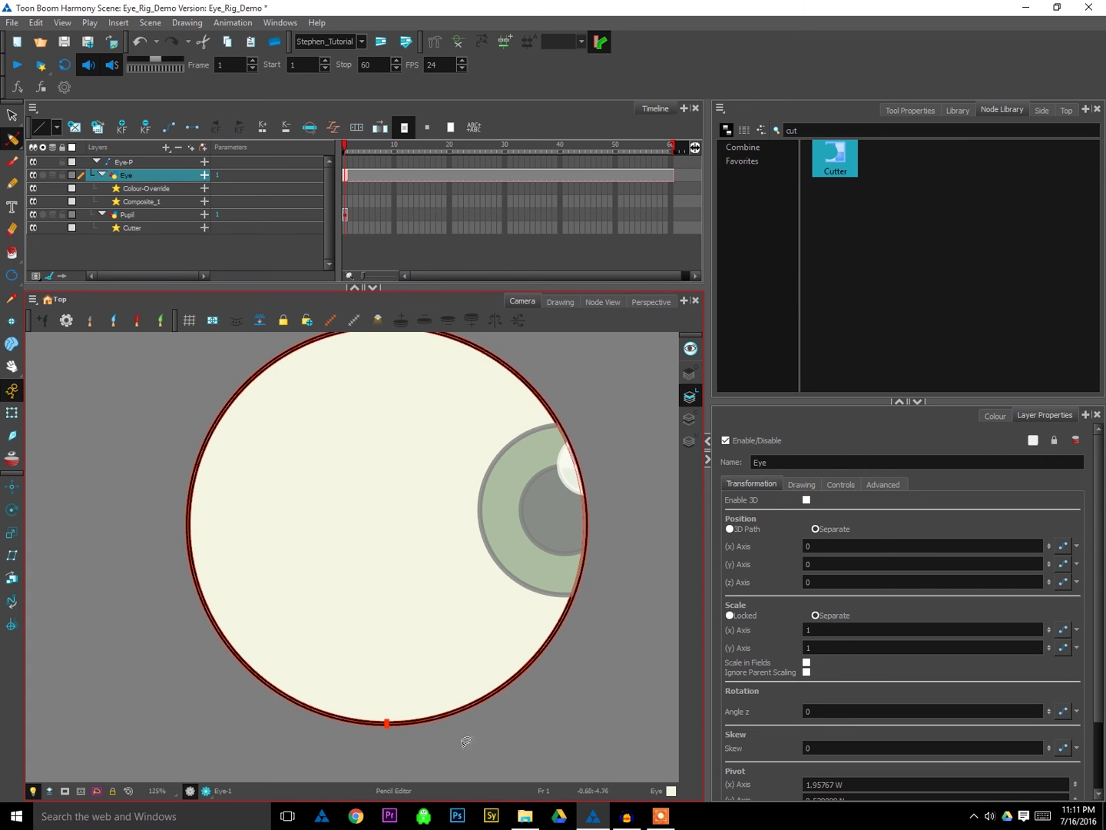
pyautogui.keyDown('space'); pyautogui.moveTo(483, 727); pyautogui.dragTo(442, 471); pyautogui.keyUp('space')
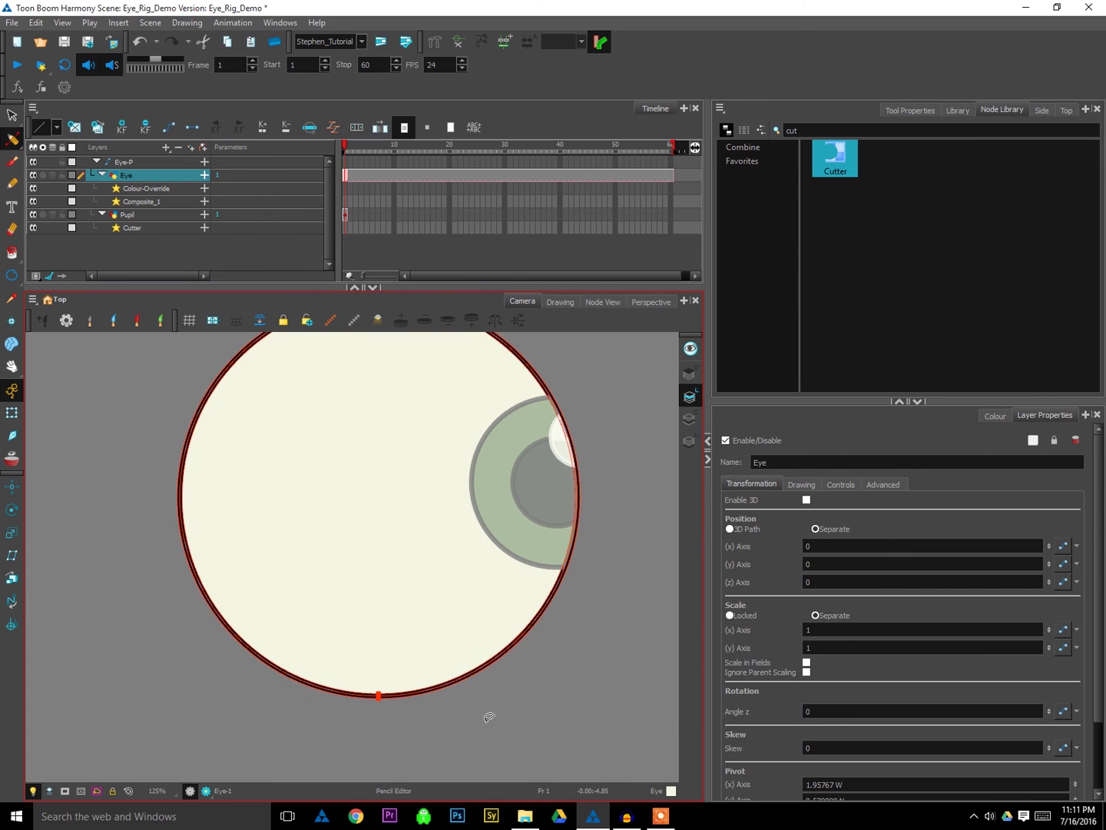
pyautogui.scroll(5, 489, 717)
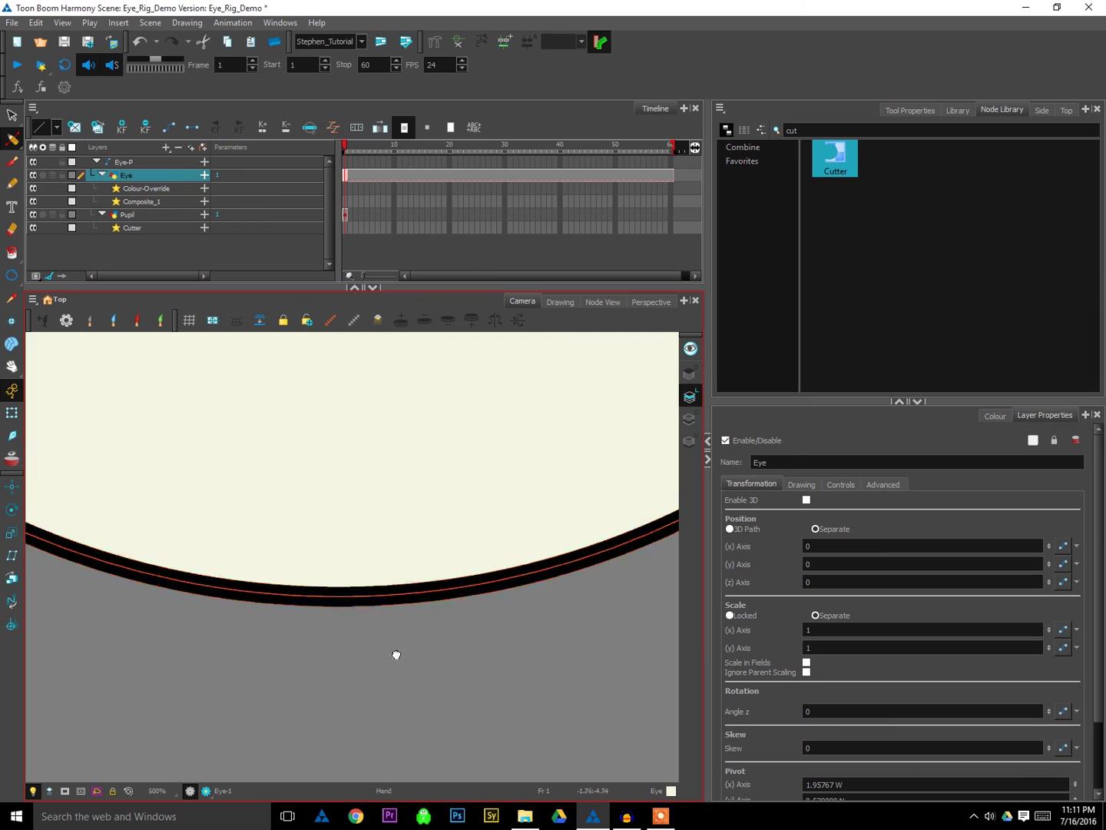
pyautogui.scroll(2, 397, 656)
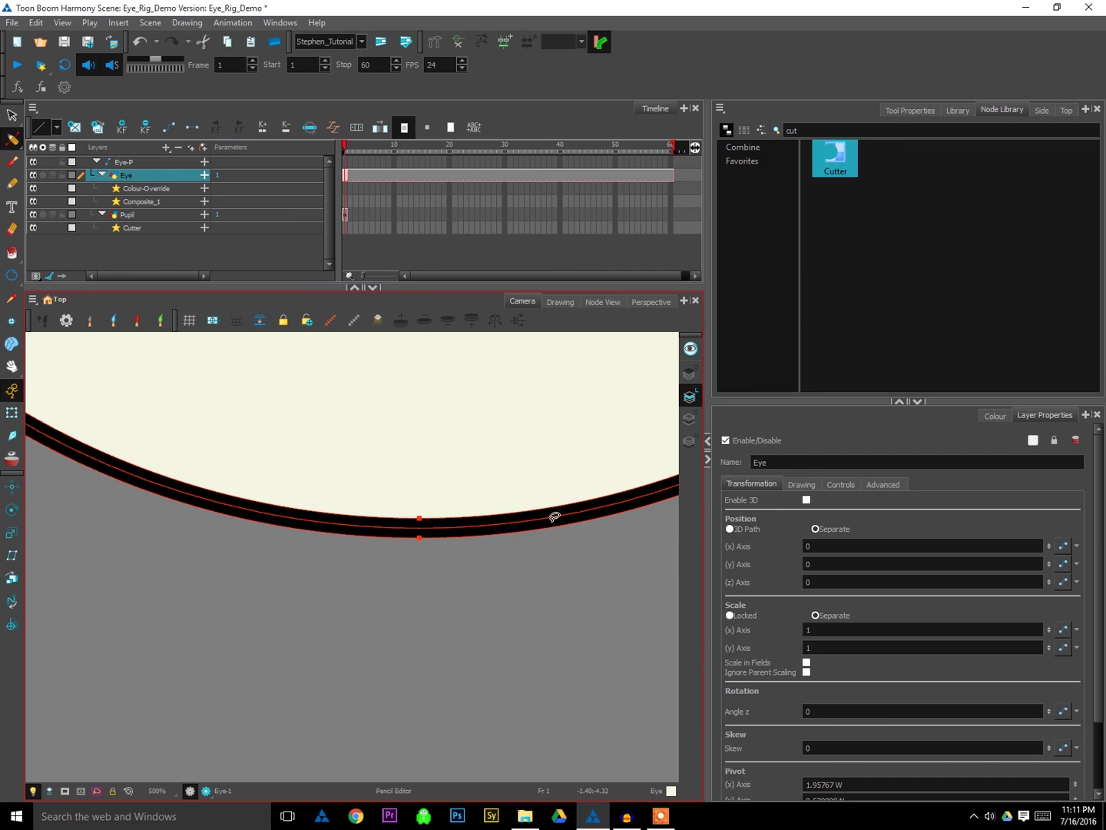
# - Thin the inner side of the Eye's outline to just above its centre line and thicken its outer side with the Pencil Editor
pyautogui.click(427, 523)
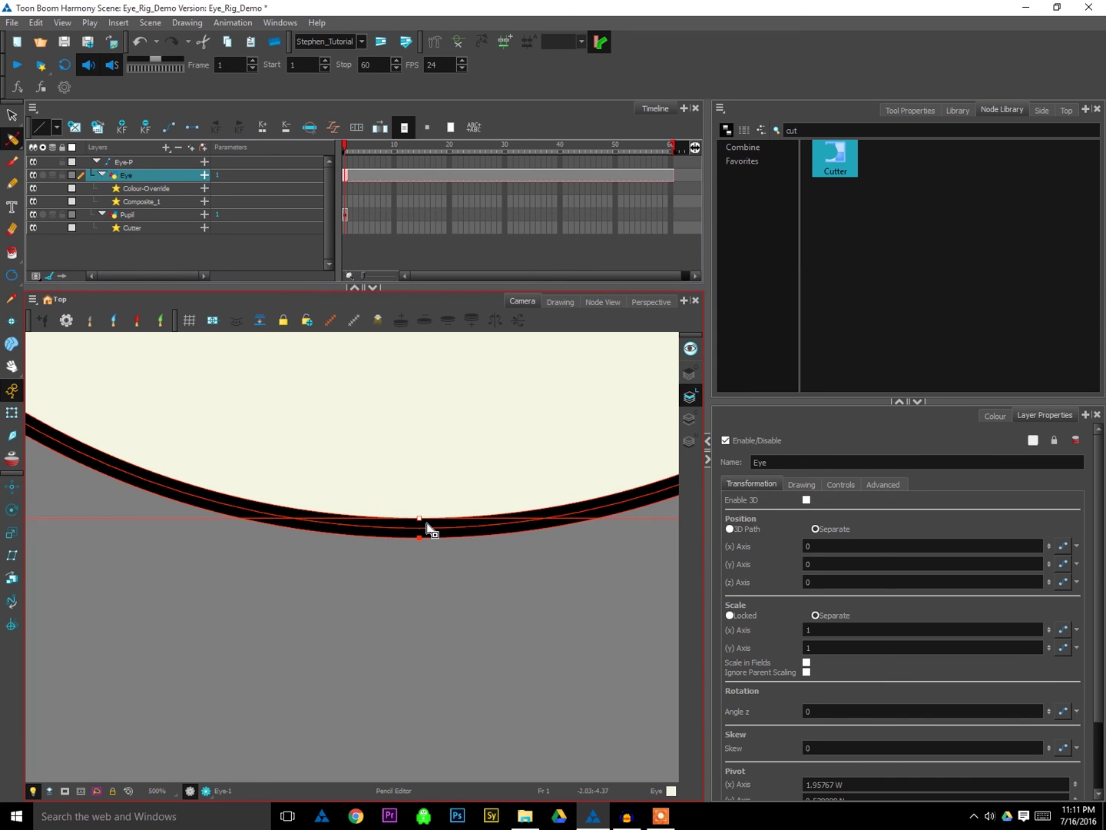
pyautogui.moveTo(427, 522); pyautogui.dragTo(426, 530)
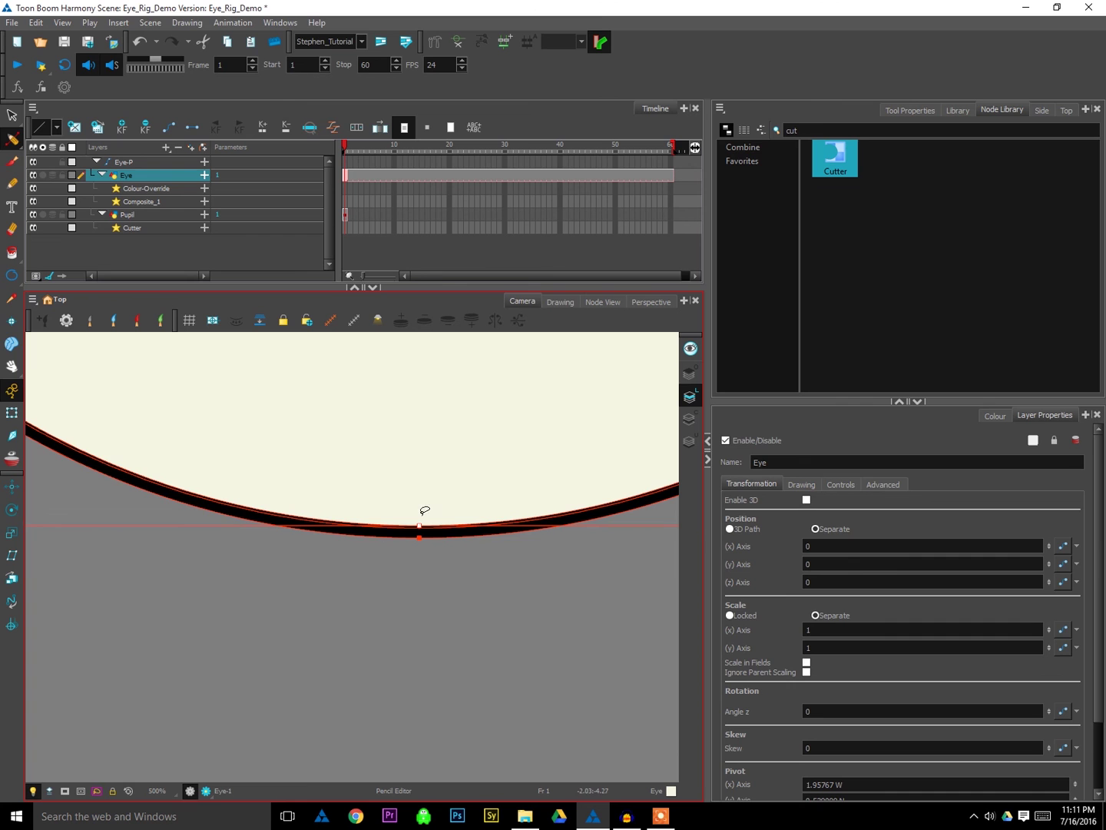
pyautogui.click(446, 584)
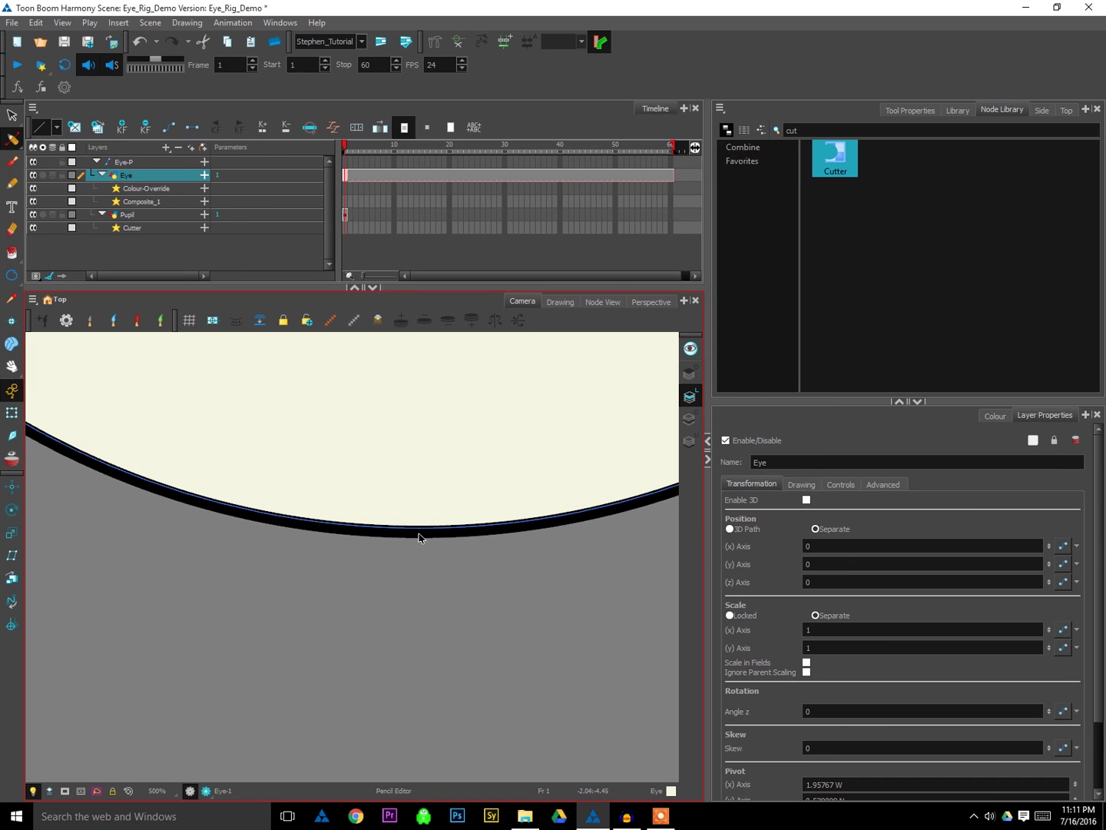
pyautogui.click(419, 536)
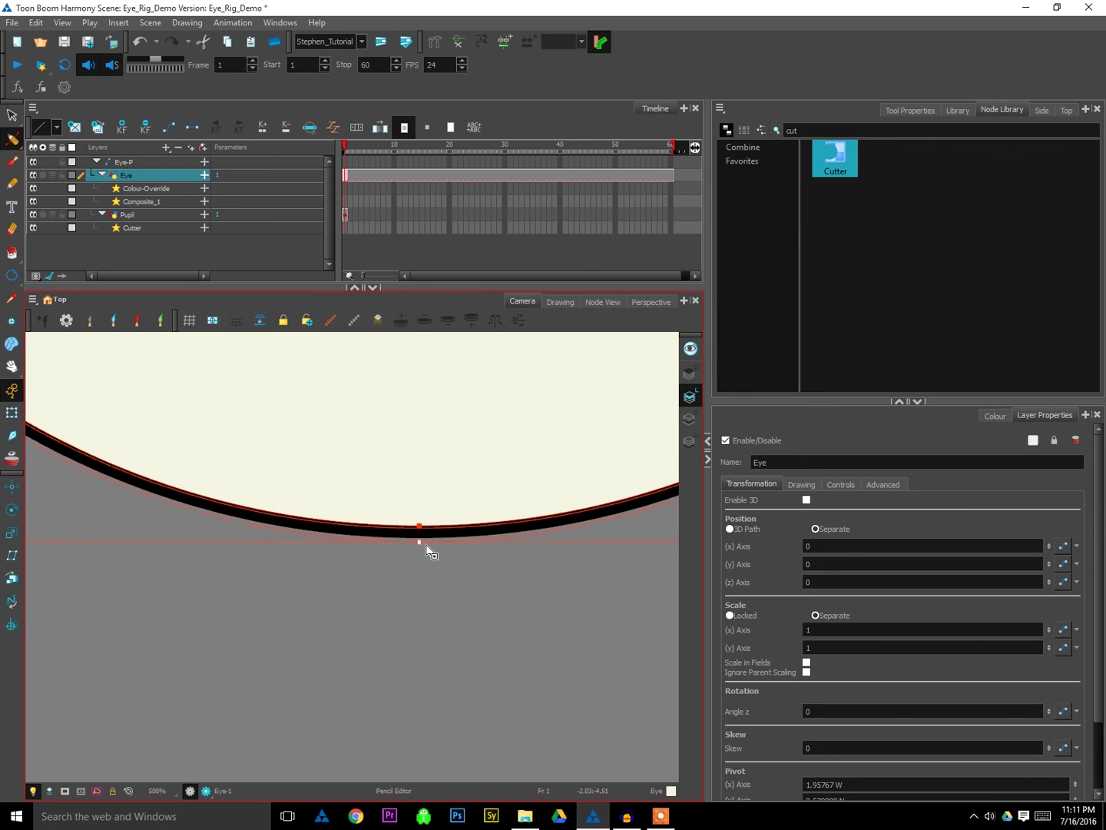
pyautogui.moveTo(426, 545); pyautogui.dragTo(427, 547)
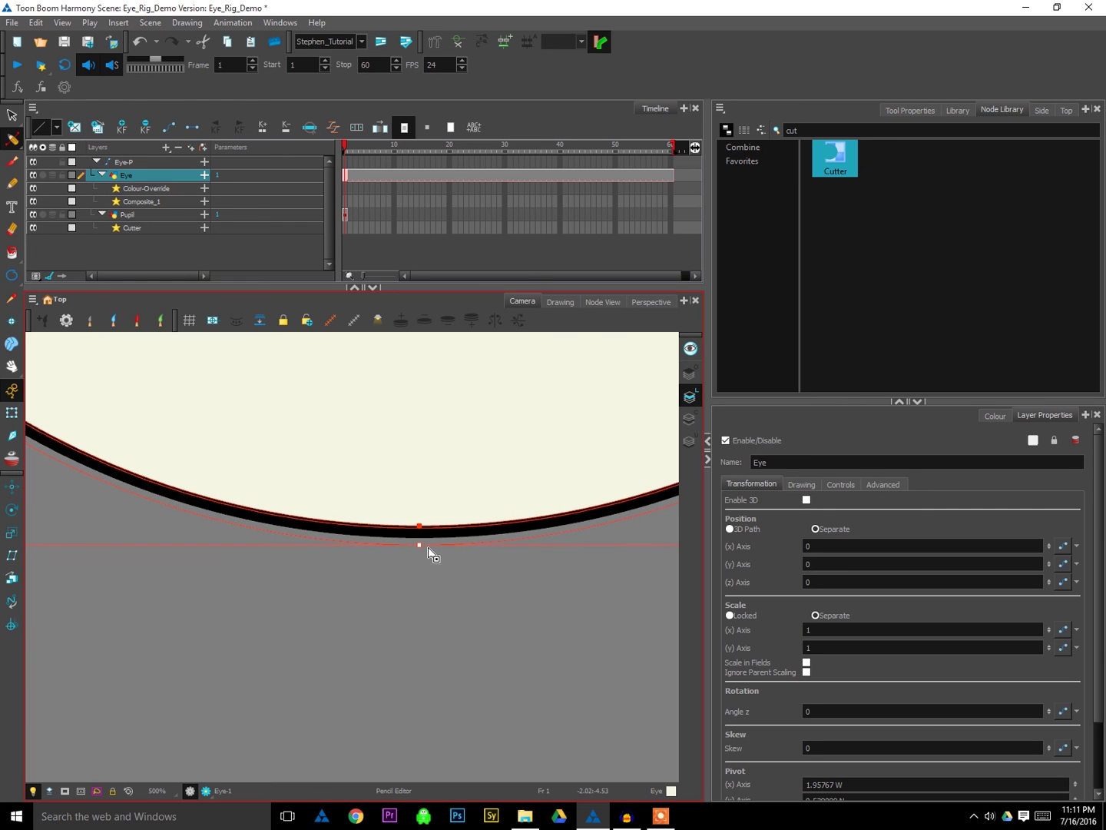
pyautogui.moveTo(428, 548); pyautogui.dragTo(427, 551)
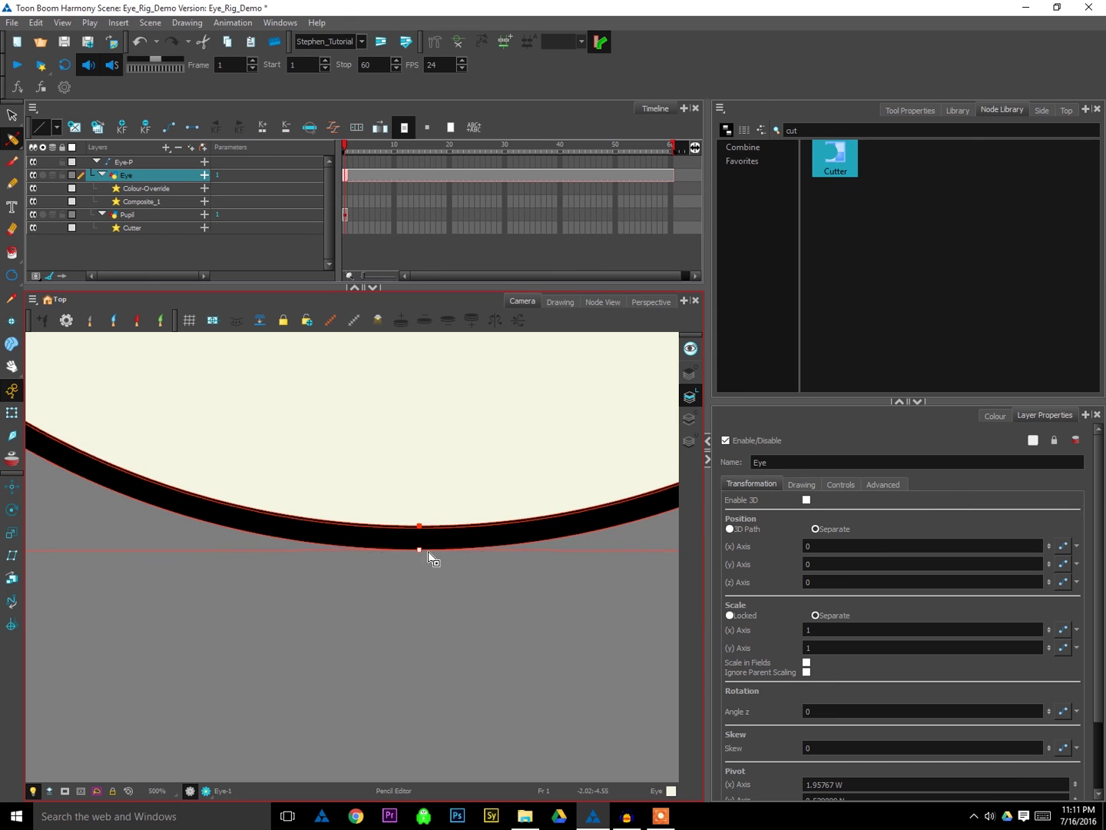
# - Return to the Transform tool, deselect the Eye and examine the pupil's cut edge against the reshaped outline
pyautogui.press('1')
pyautogui.press('1')
pyautogui.press('1')
pyautogui.moveTo(601, 485); pyautogui.dragTo(521, 582)
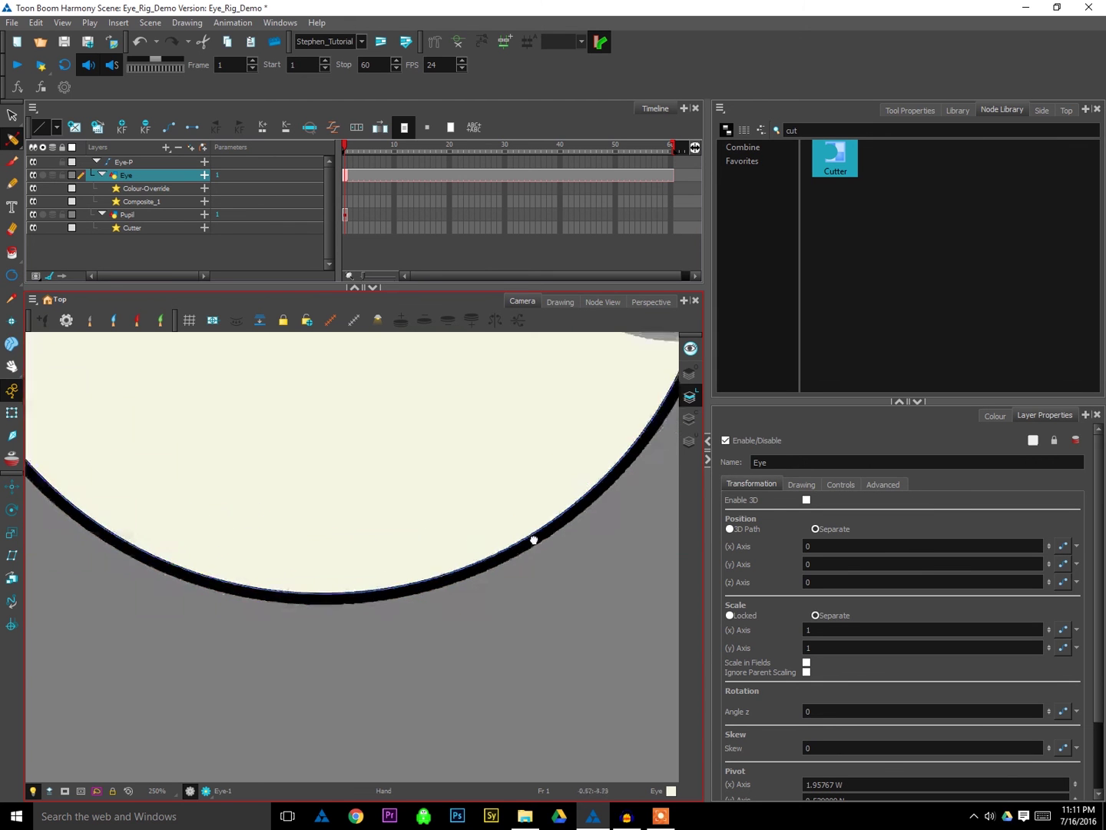
pyautogui.press('2')
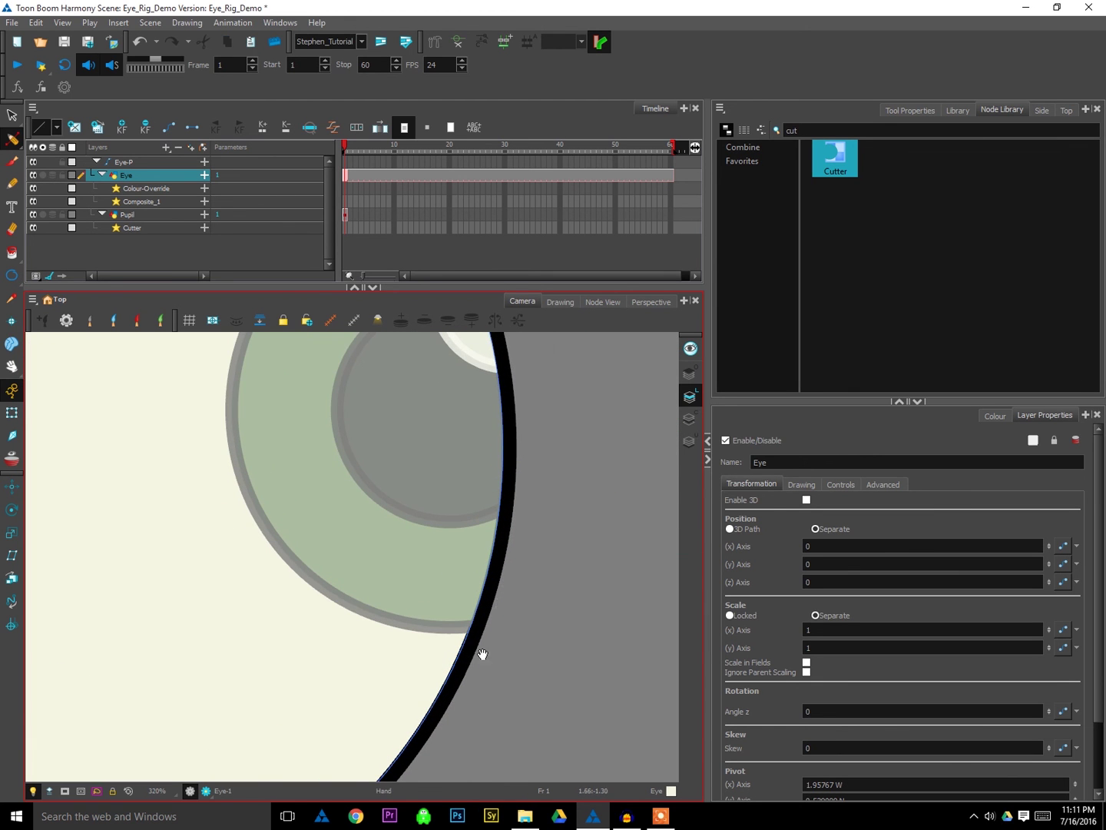
pyautogui.moveTo(482, 654); pyautogui.dragTo(544, 530)
pyautogui.hotkey('shift', 't')
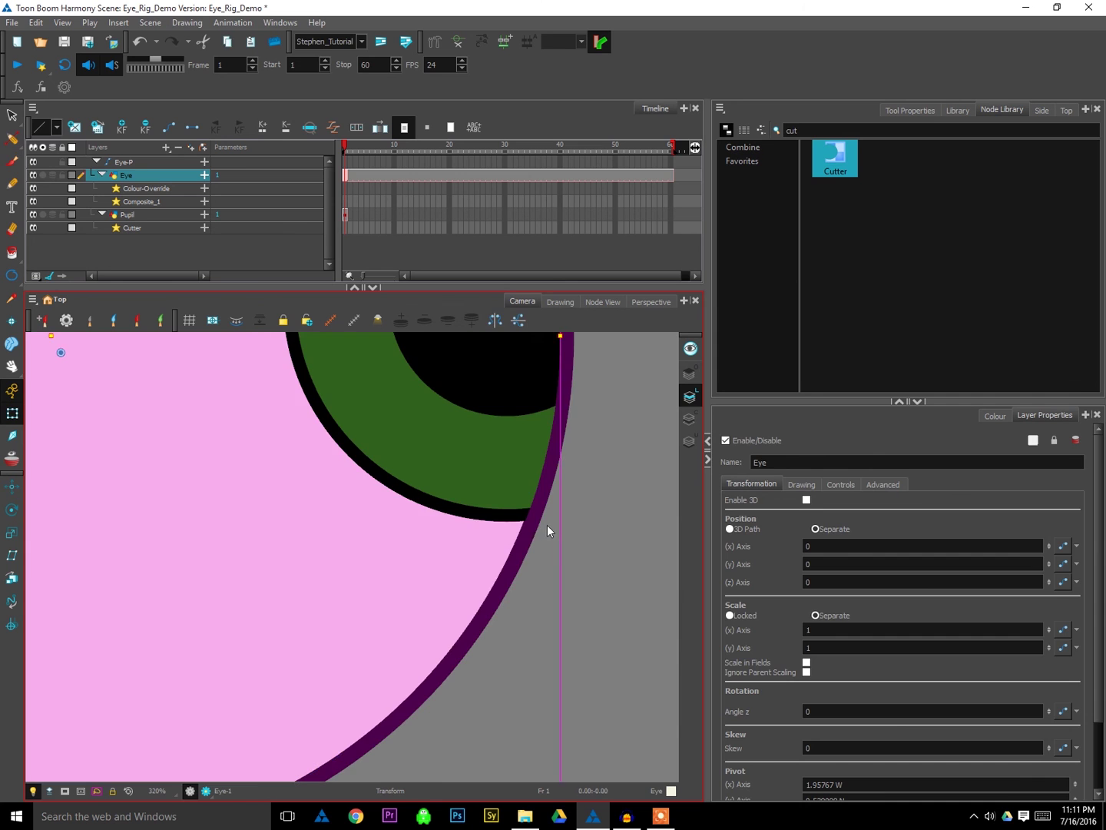
pyautogui.click(581, 497)
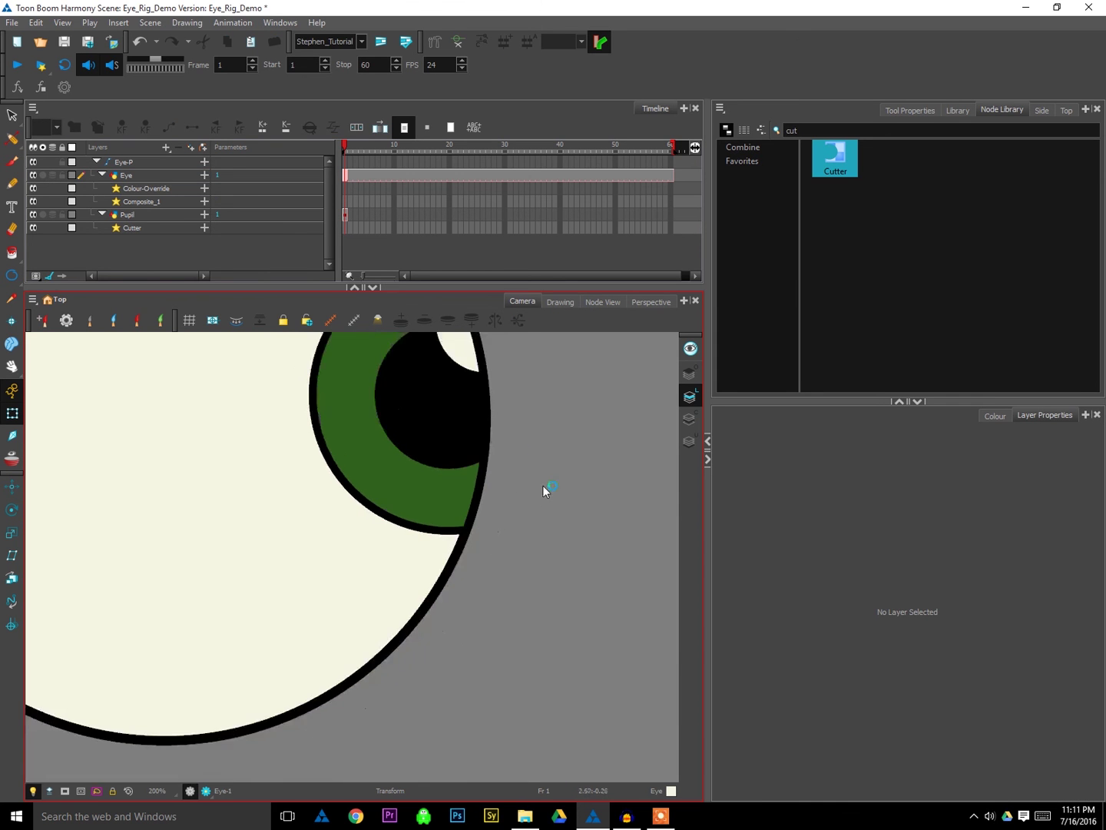
pyautogui.scroll(-1, 500, 507)
pyautogui.moveTo(465, 528); pyautogui.dragTo(513, 630)
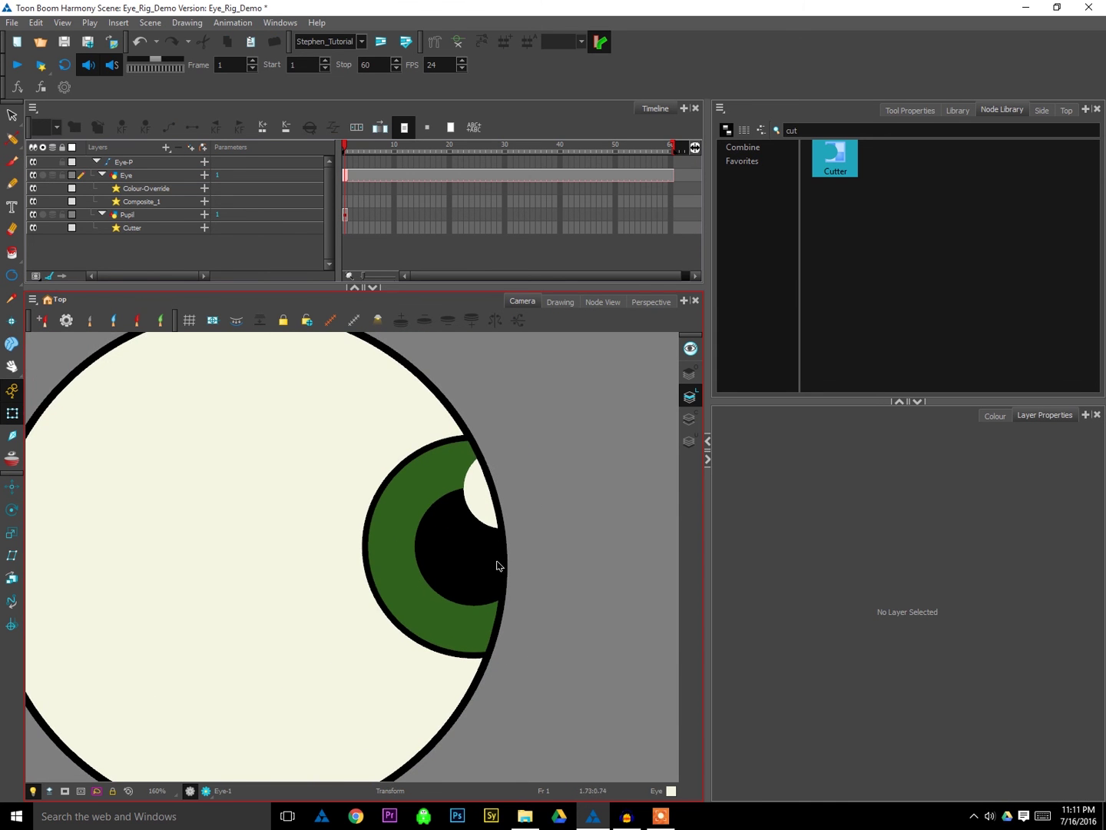
pyautogui.scroll(3, 475, 683)
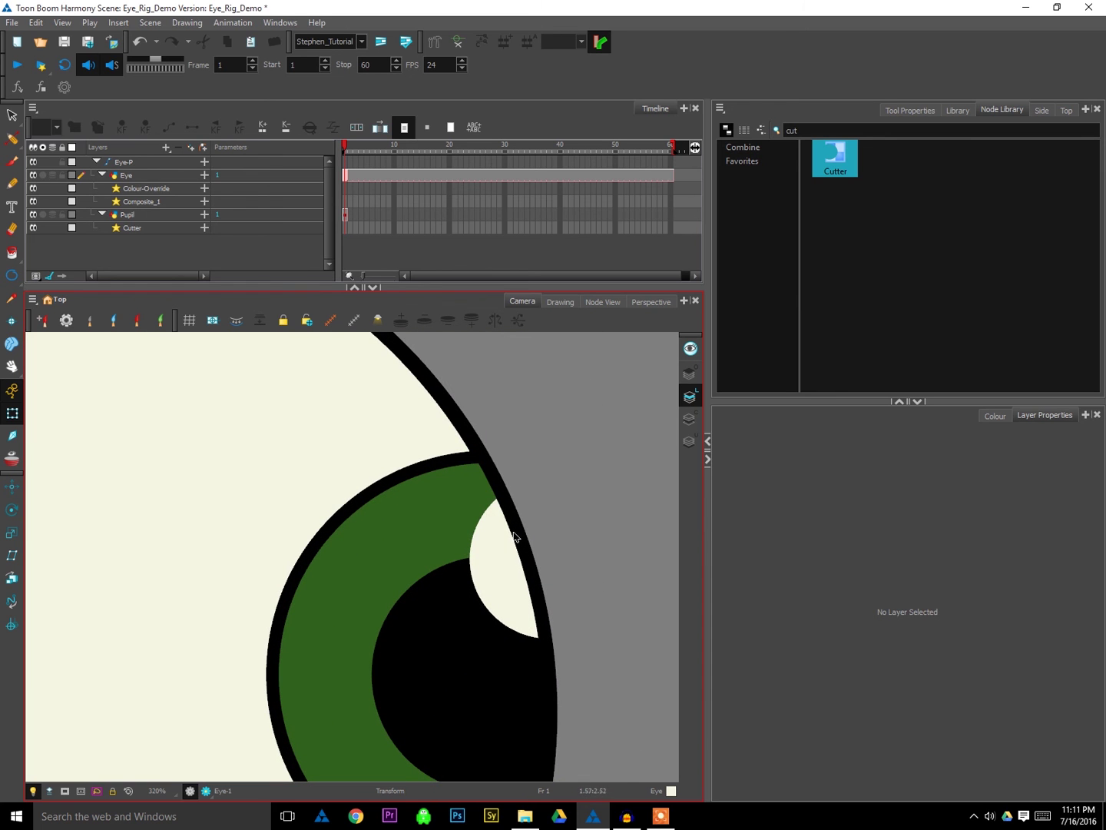
pyautogui.moveTo(550, 714); pyautogui.dragTo(578, 499)
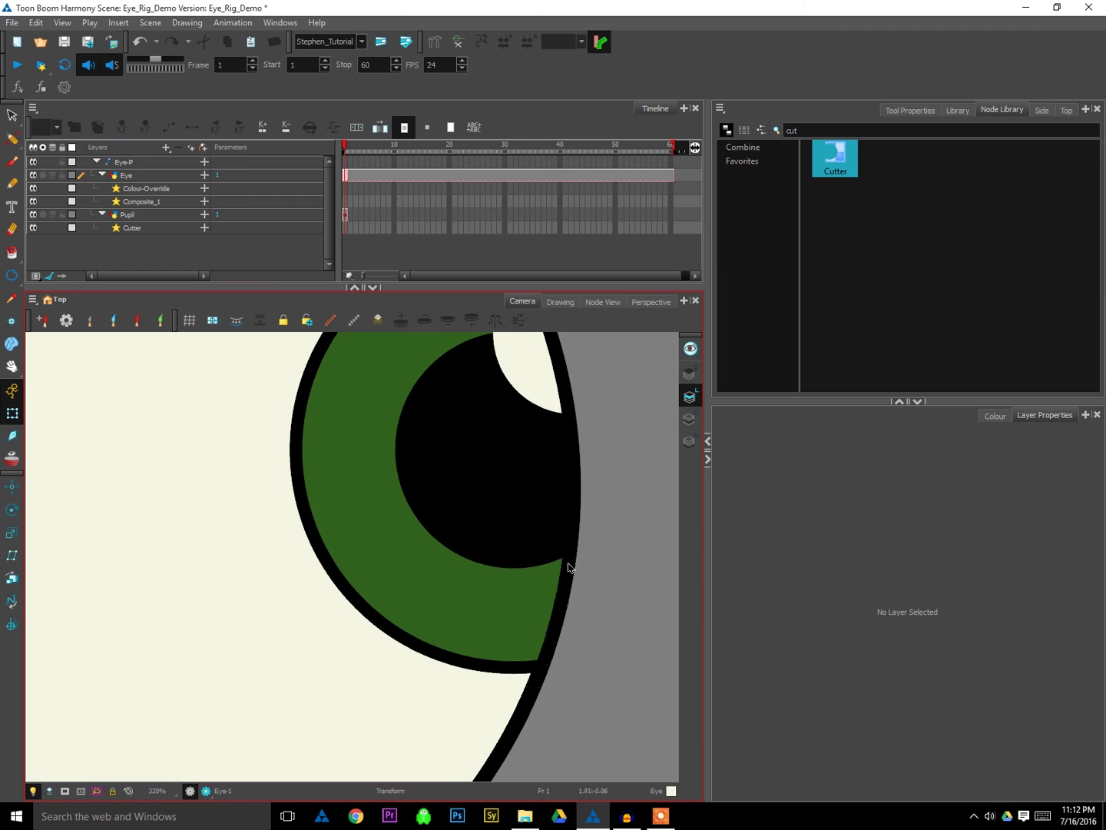
pyautogui.moveTo(560, 383); pyautogui.dragTo(588, 563)
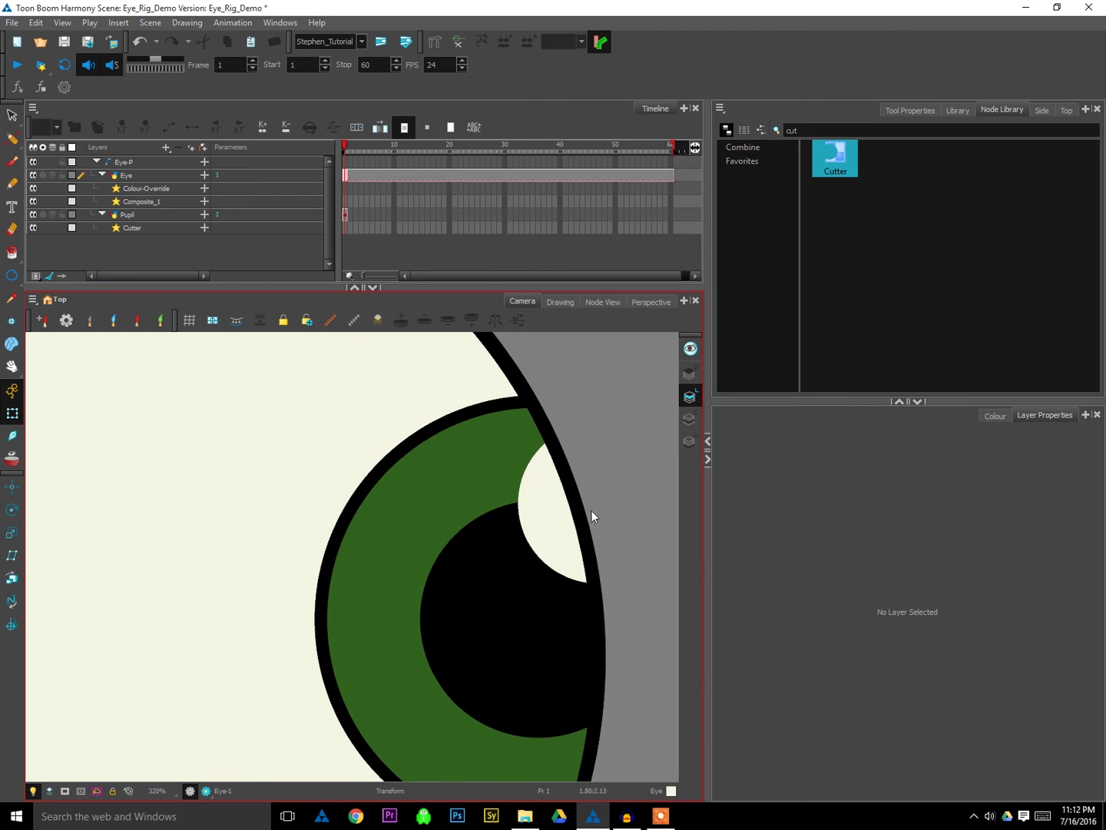
pyautogui.moveTo(593, 759); pyautogui.dragTo(601, 484)
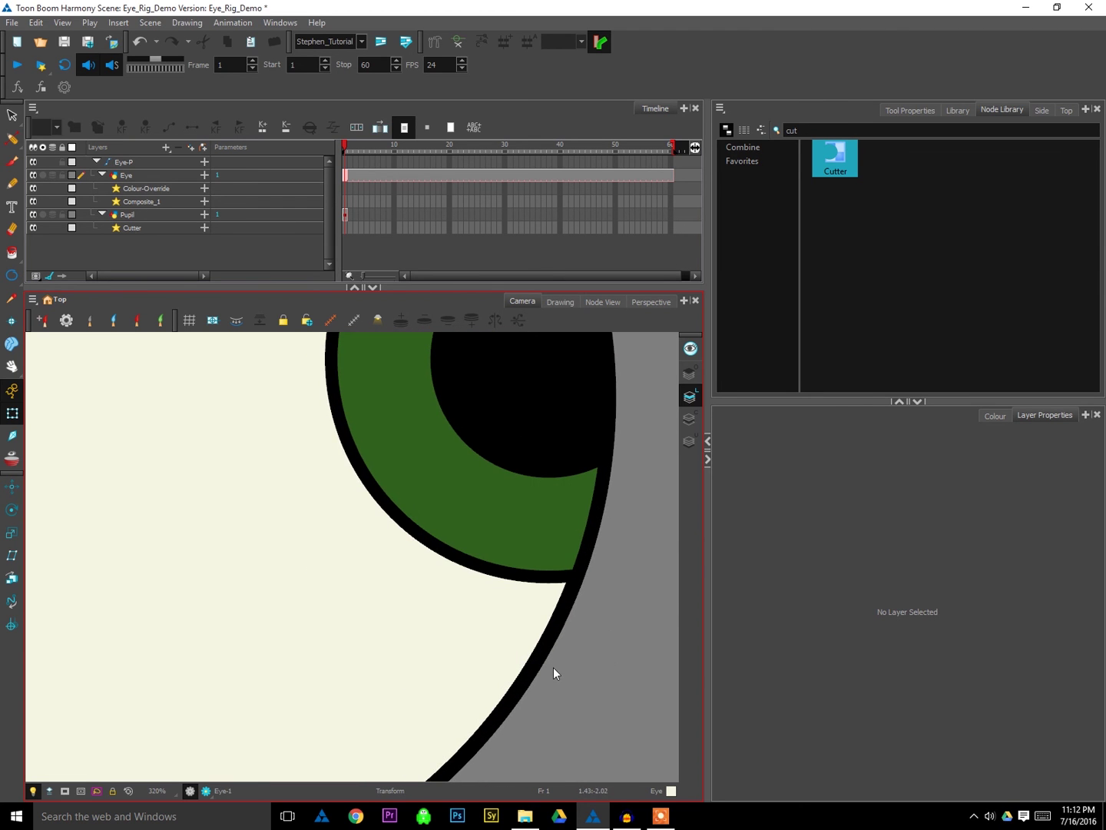
pyautogui.scroll(-5, 554, 667)
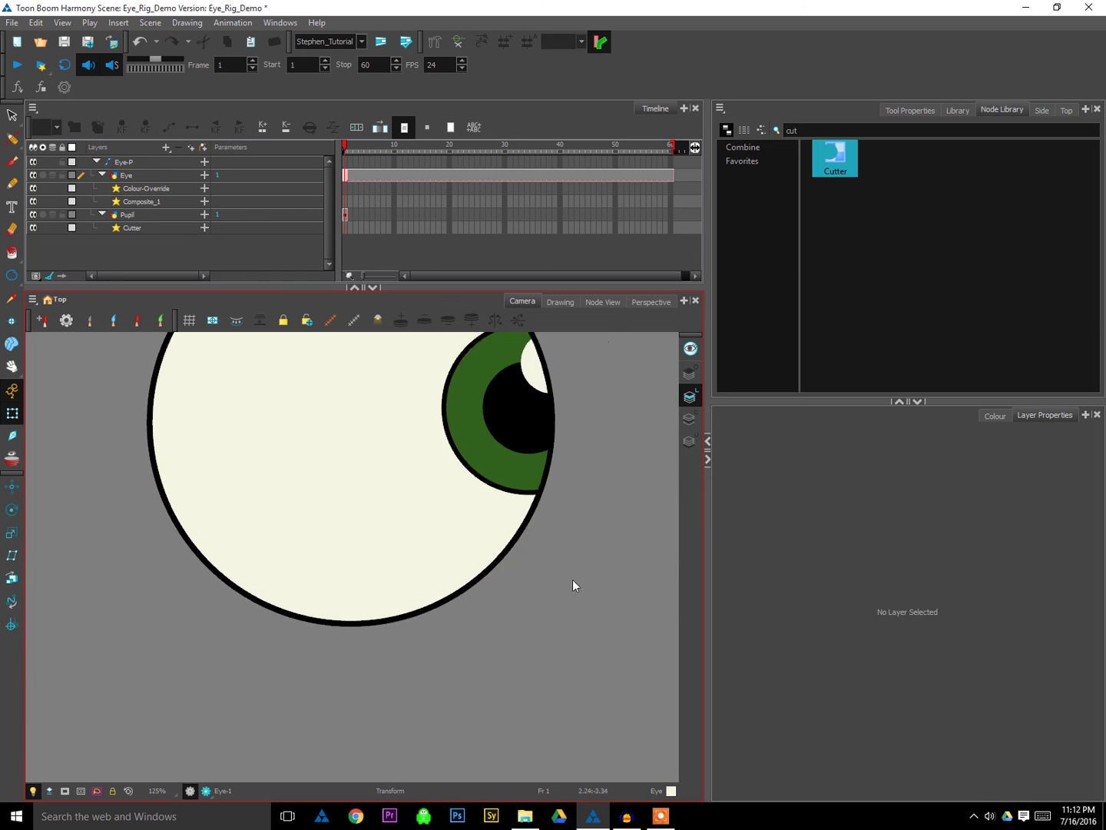
# - Select the Eye and reduce its outline's inner thickness with the Pencil Editor until the inner edge sits on the centre line
pyautogui.scroll(4, 572, 581)
pyautogui.click(378, 697)
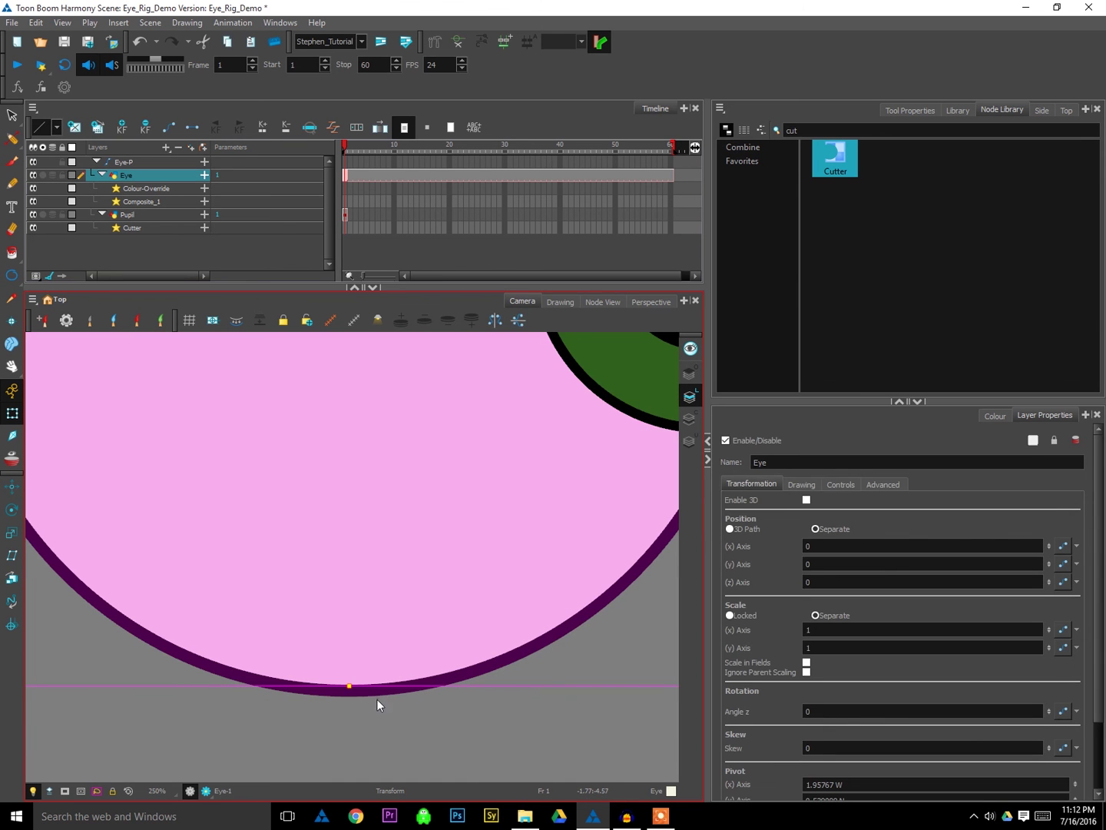
pyautogui.hotkey('alt', 'a')
pyautogui.click(367, 694)
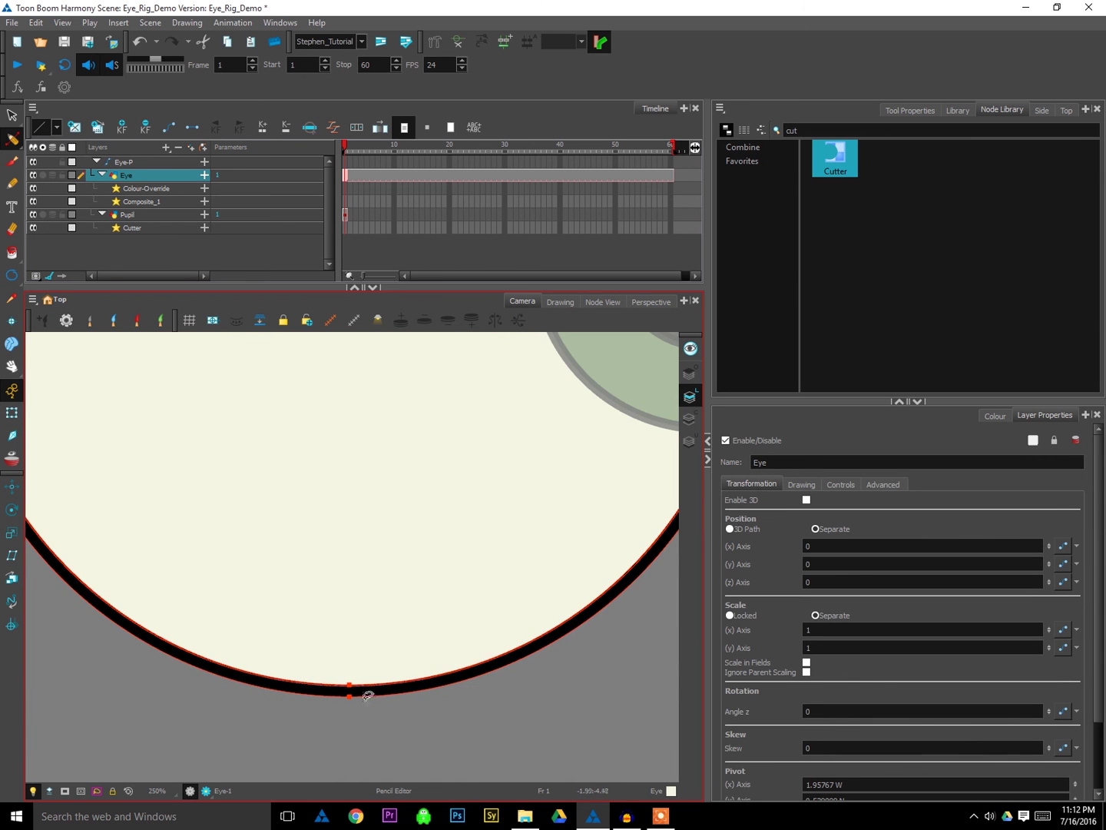
pyautogui.scroll(2, 355, 695)
pyautogui.moveTo(383, 655); pyautogui.dragTo(399, 394)
pyautogui.scroll(3, 398, 503)
pyautogui.moveTo(395, 500); pyautogui.dragTo(405, 531)
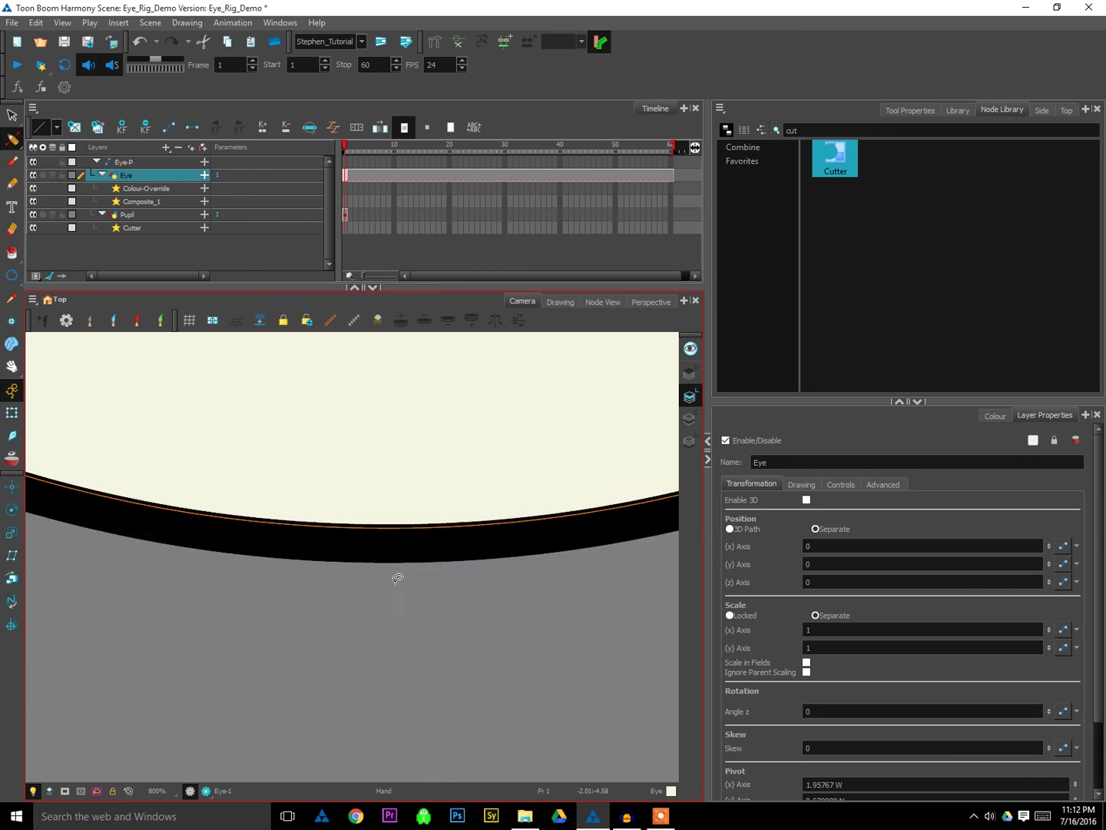
pyautogui.scroll(1, 398, 577)
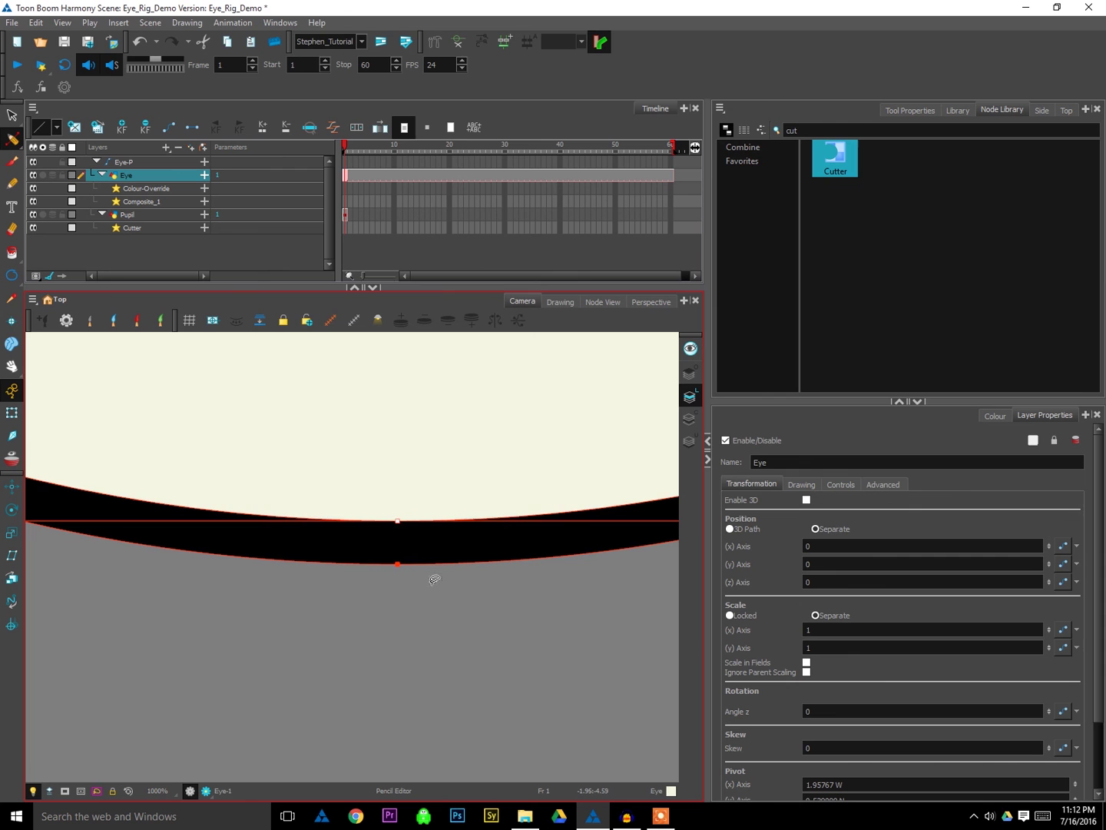
pyautogui.moveTo(407, 530)
pyautogui.mouseDown()
pyautogui.moveTo(407, 520)
pyautogui.moveTo(401, 546)
pyautogui.mouseUp()
pyautogui.scroll(-4, 511, 606)
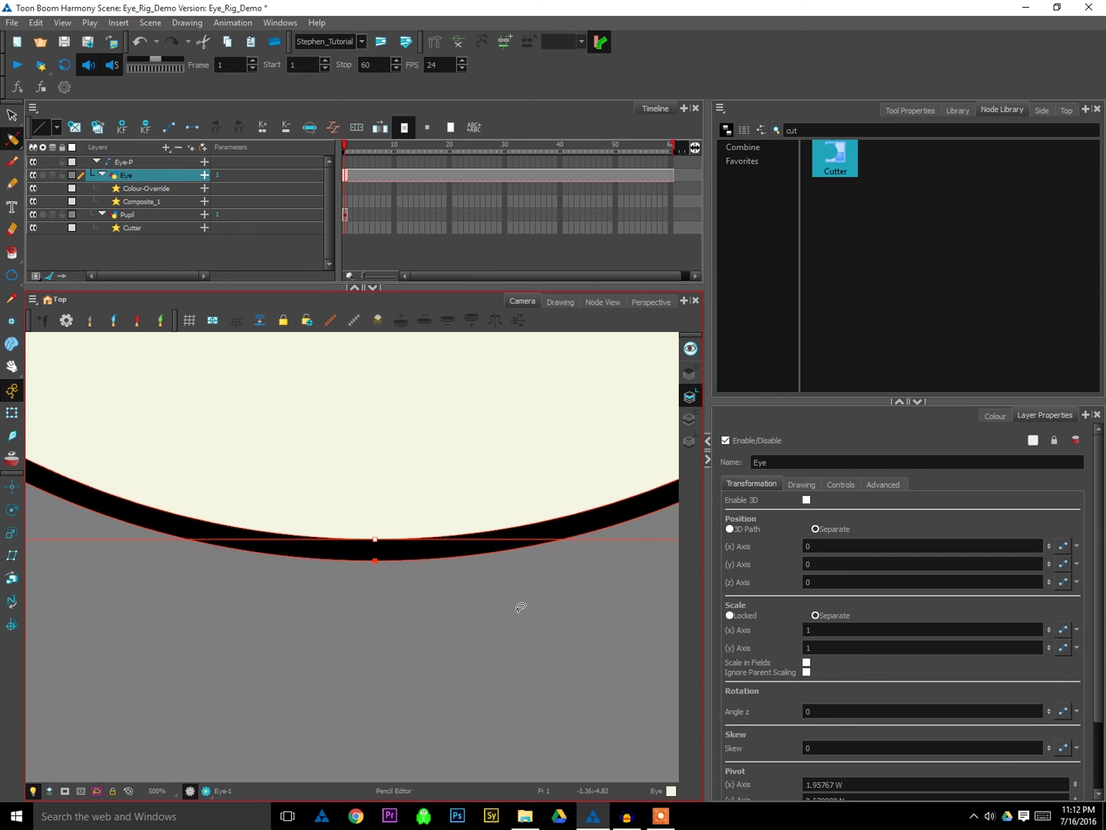
# - Switch to the Transform tool, deselect the Eye and examine the seam where the pupil meets the outline up close
pyautogui.hotkey('shift', 't')
pyautogui.click(556, 569)
pyautogui.scroll(-2, 569, 549)
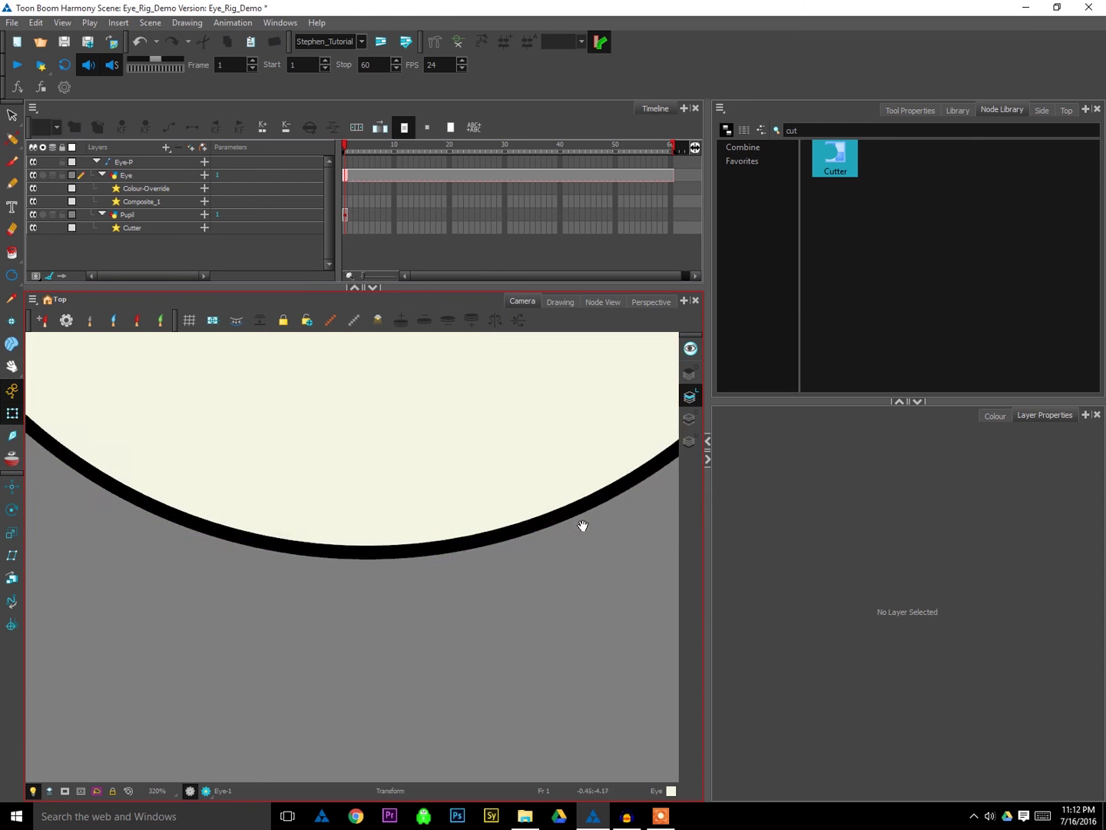
pyautogui.moveTo(583, 526)
pyautogui.mouseDown()
pyautogui.moveTo(352, 742)
pyautogui.moveTo(490, 618)
pyautogui.mouseUp()
pyautogui.press('2')
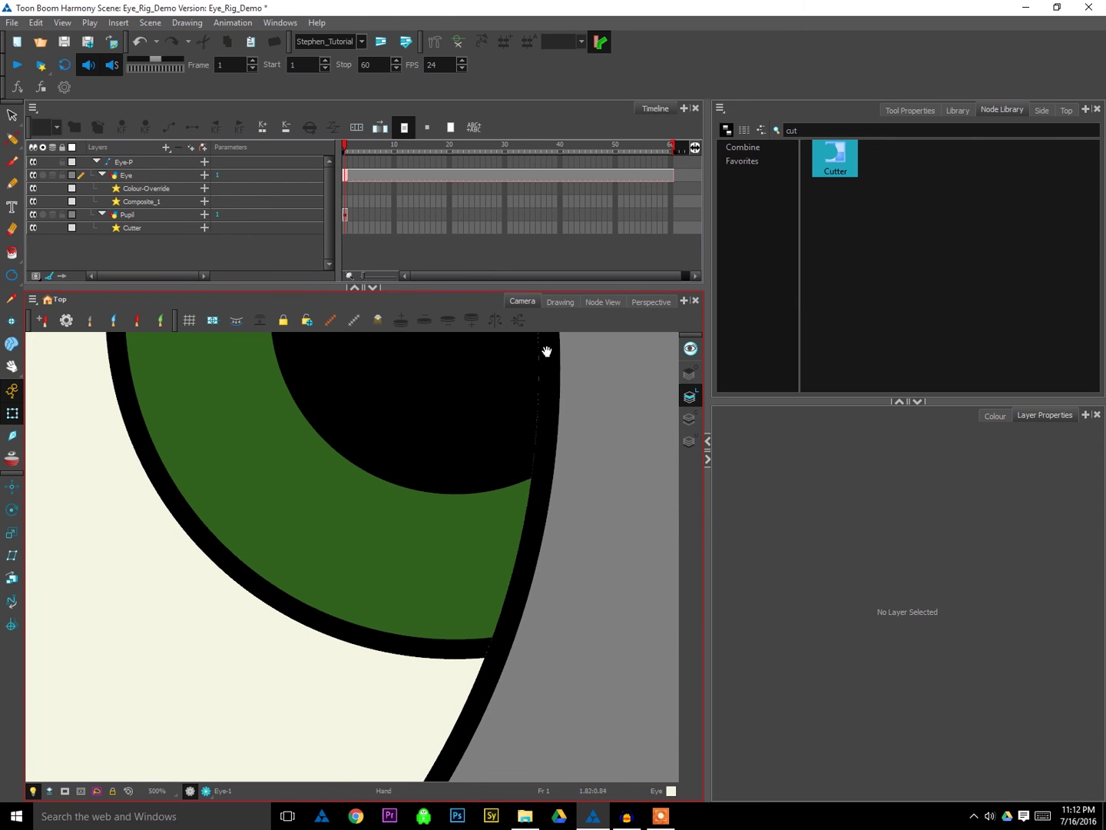
pyautogui.moveTo(548, 350); pyautogui.dragTo(544, 591)
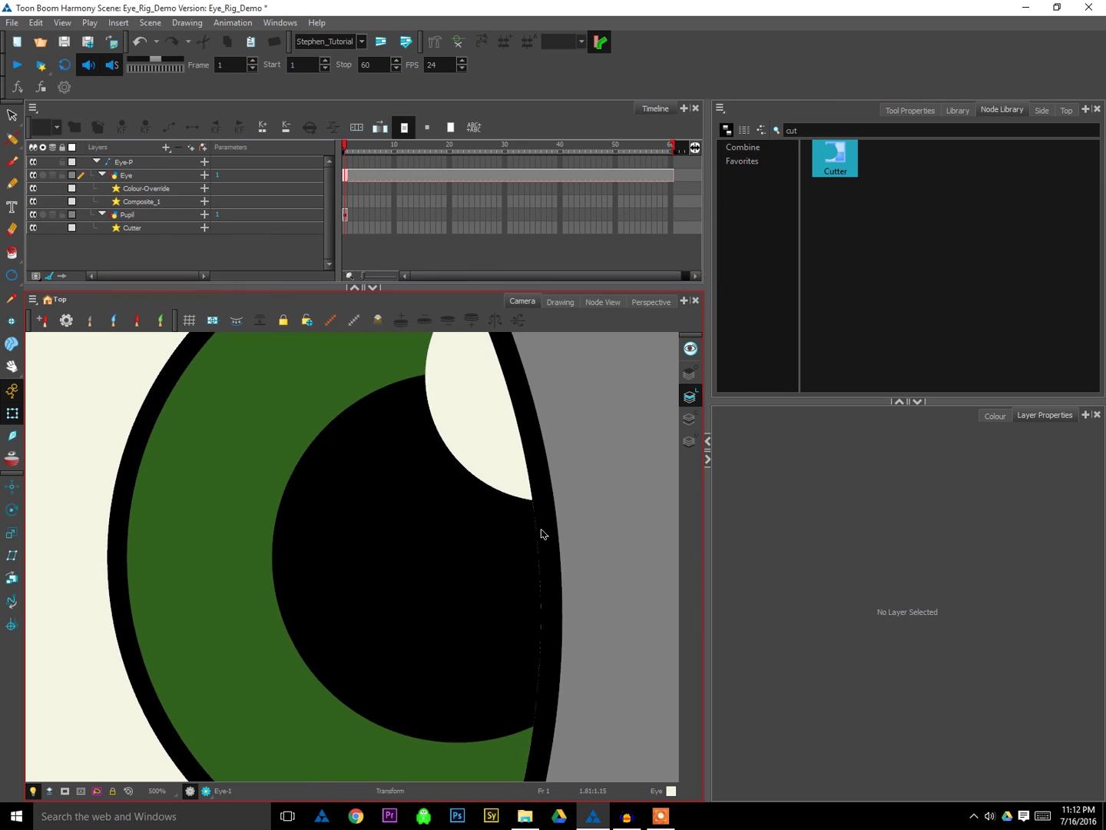
pyautogui.scroll(-3, 542, 534)
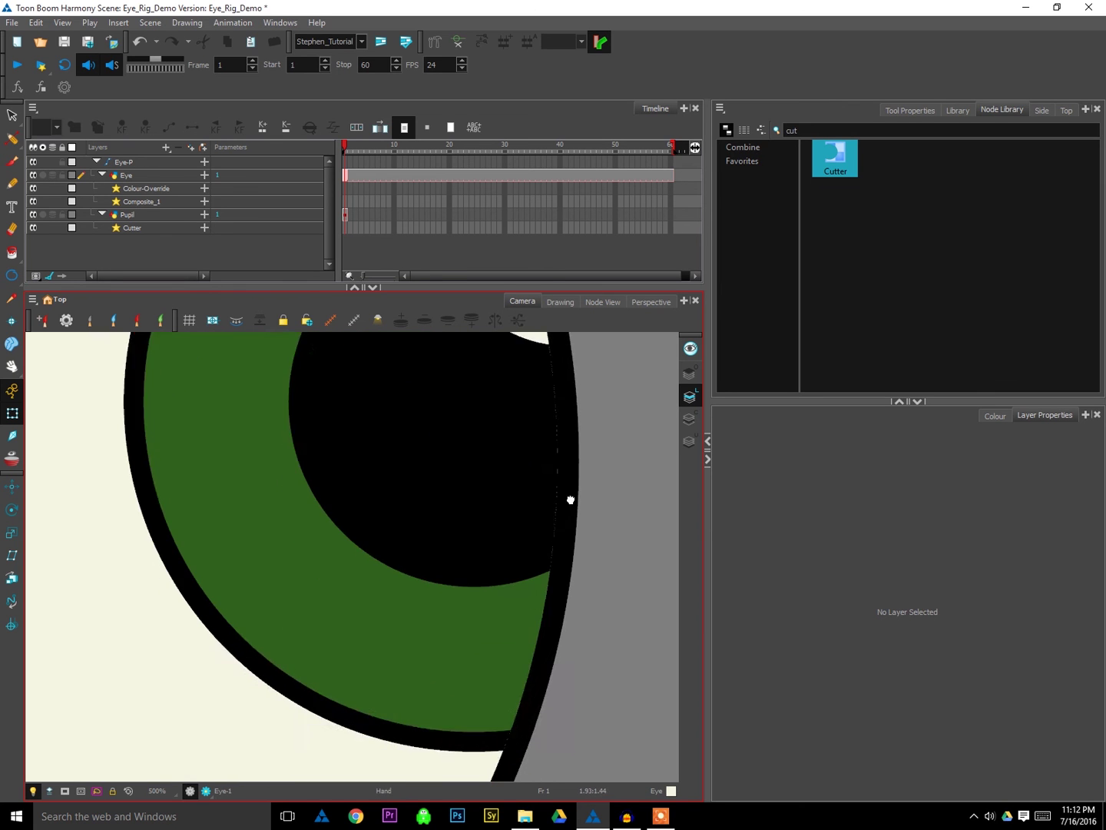
pyautogui.moveTo(552, 616); pyautogui.dragTo(529, 561)
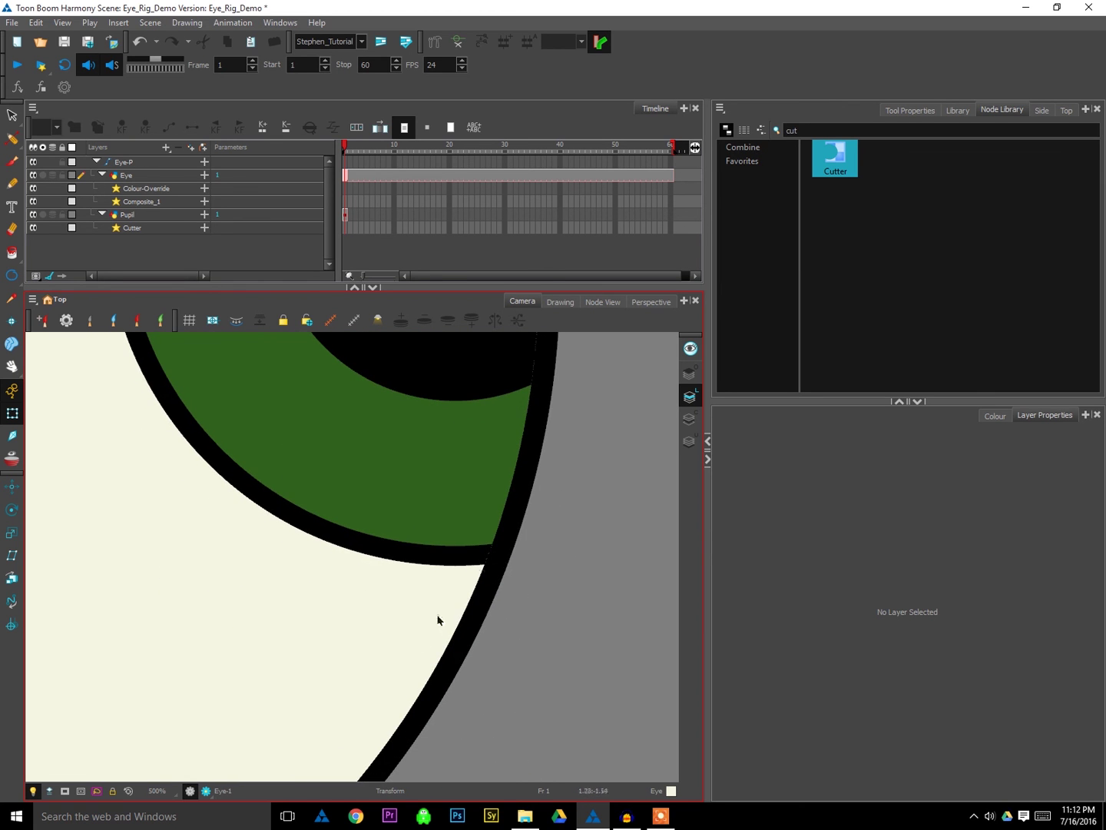
# - Examine the pupil's whole cut edge in the Render View and restore the OpenGL View
pyautogui.click(208, 790)
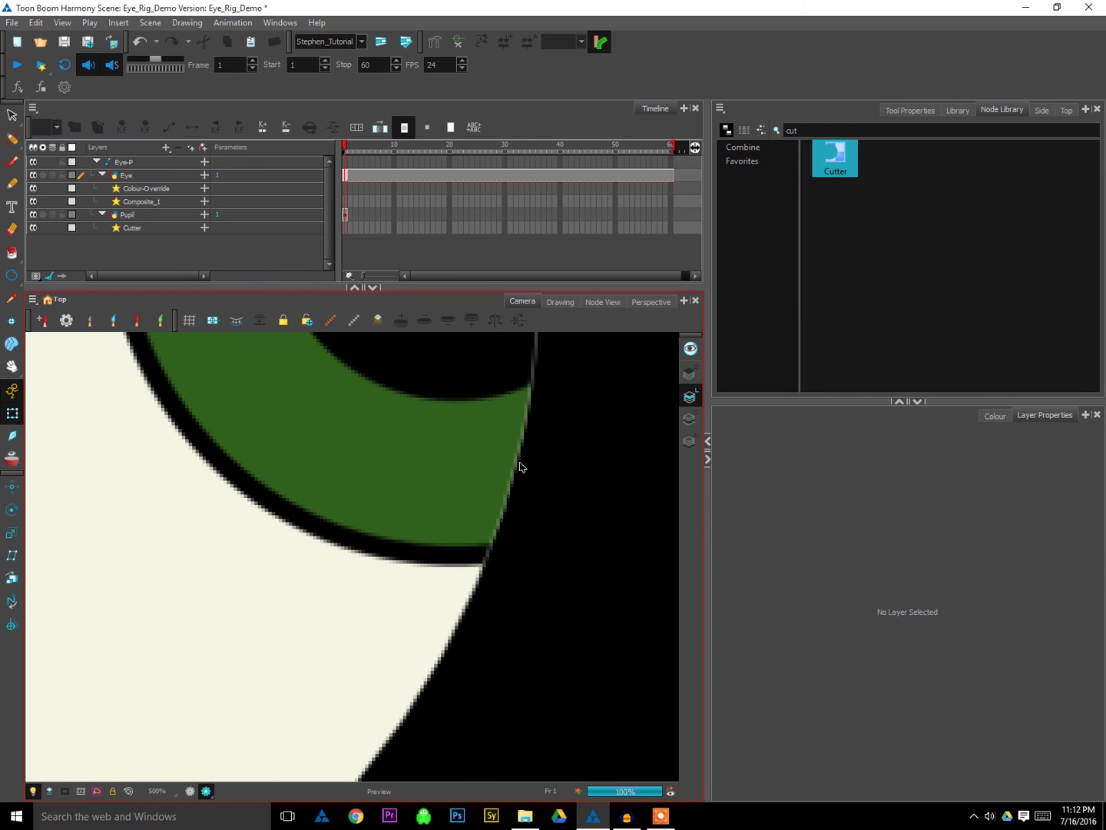
pyautogui.moveTo(534, 394); pyautogui.dragTo(506, 684)
pyautogui.moveTo(502, 437)
pyautogui.mouseDown()
pyautogui.moveTo(576, 669)
pyautogui.moveTo(547, 589)
pyautogui.mouseUp()
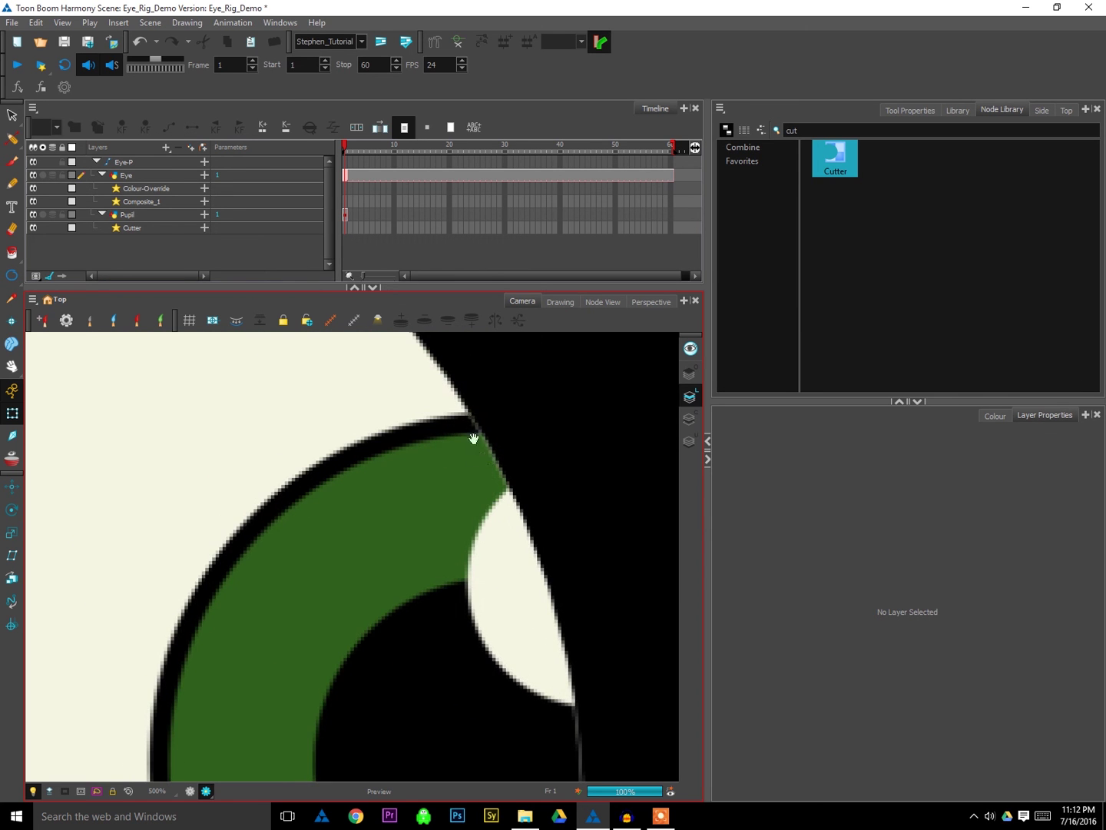
pyautogui.moveTo(599, 694); pyautogui.dragTo(552, 374)
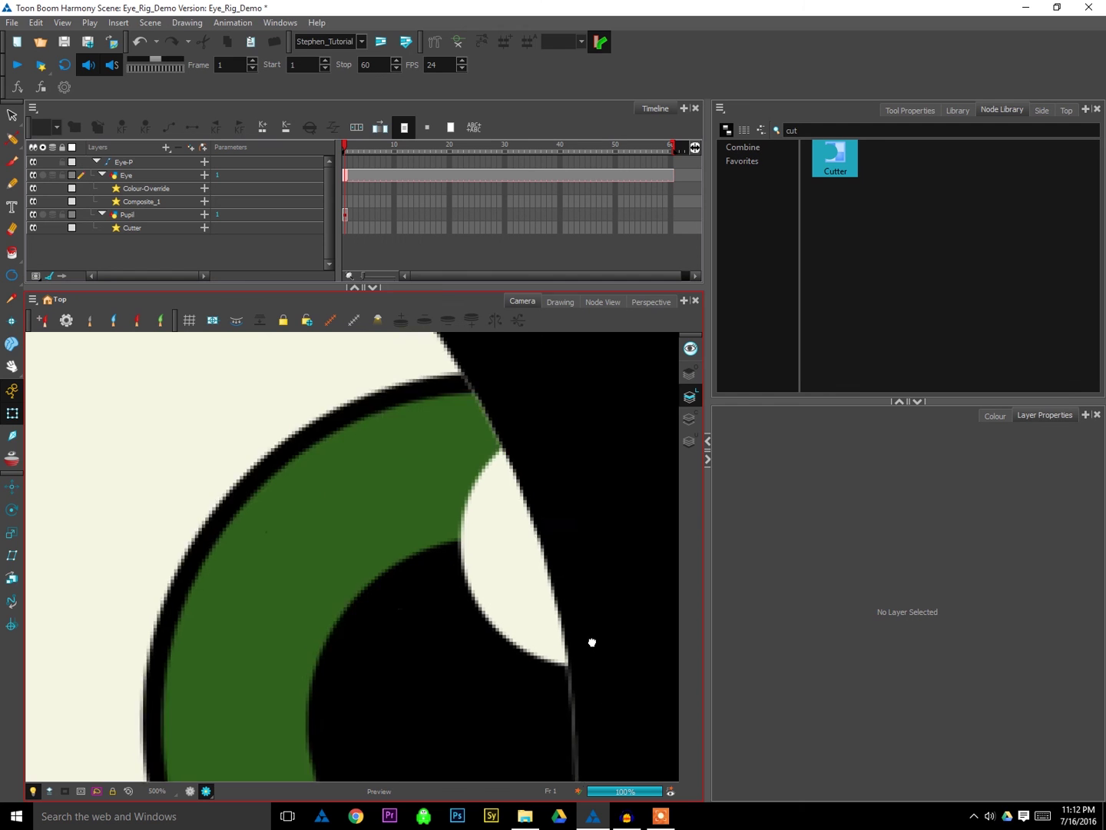
pyautogui.moveTo(522, 679); pyautogui.dragTo(584, 436)
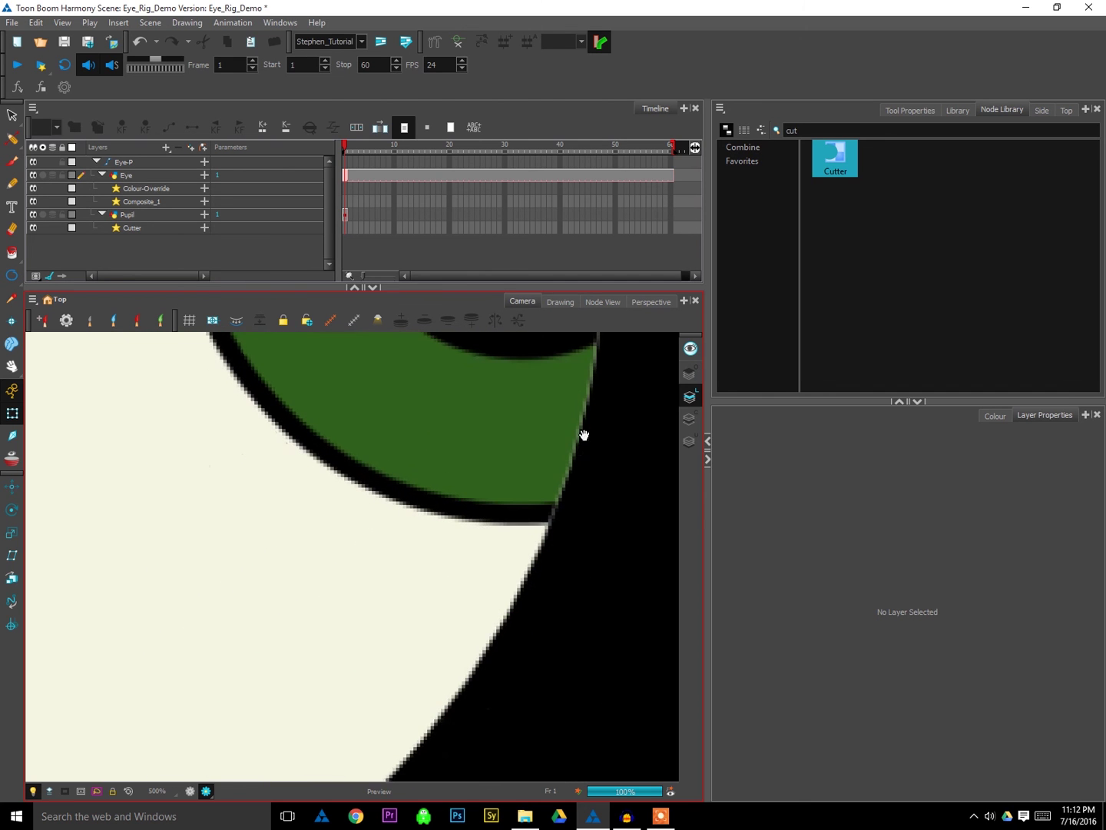
pyautogui.click(190, 790)
# - Select the Eye and thicken its outline's inner side slightly past the centre line with the Pencil Editor, then deselect the outline
pyautogui.moveTo(466, 652); pyautogui.dragTo(676, 365)
pyautogui.moveTo(346, 614); pyautogui.dragTo(687, 438)
pyautogui.moveTo(381, 619); pyautogui.dragTo(423, 633)
pyautogui.click(415, 589)
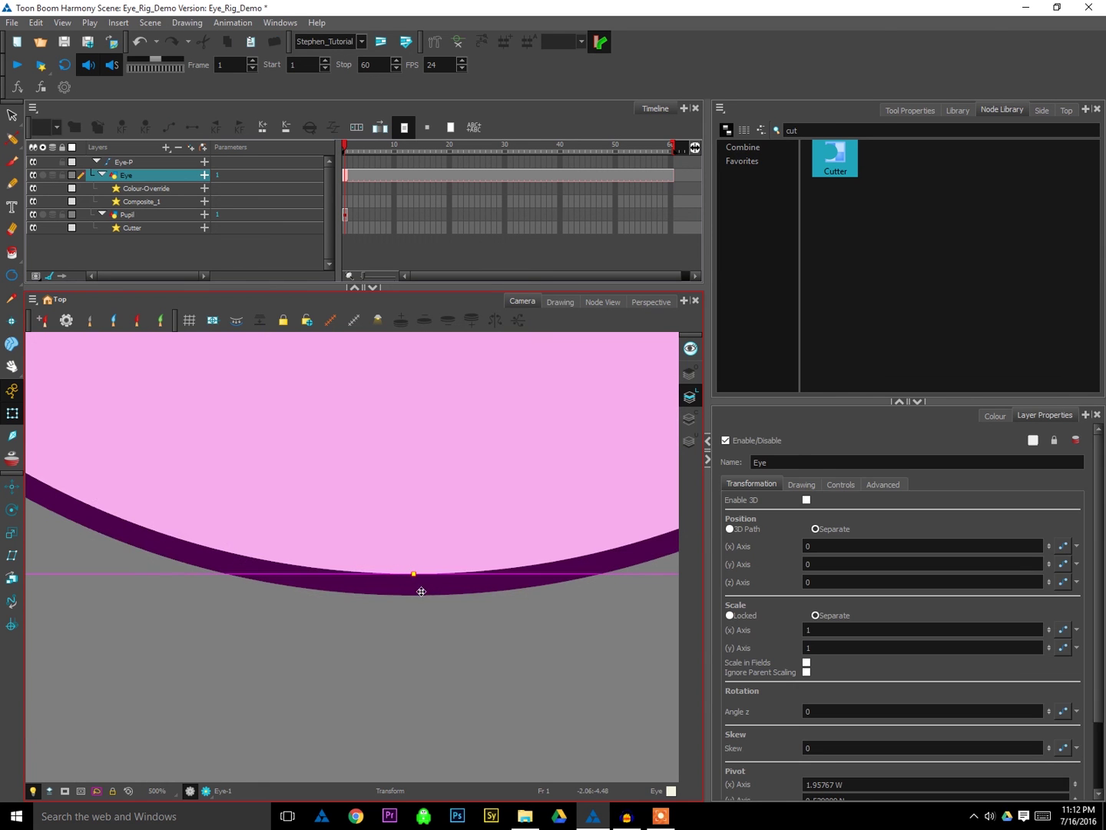
pyautogui.hotkey('alt', 'a')
pyautogui.hotkey('alt', 'q')
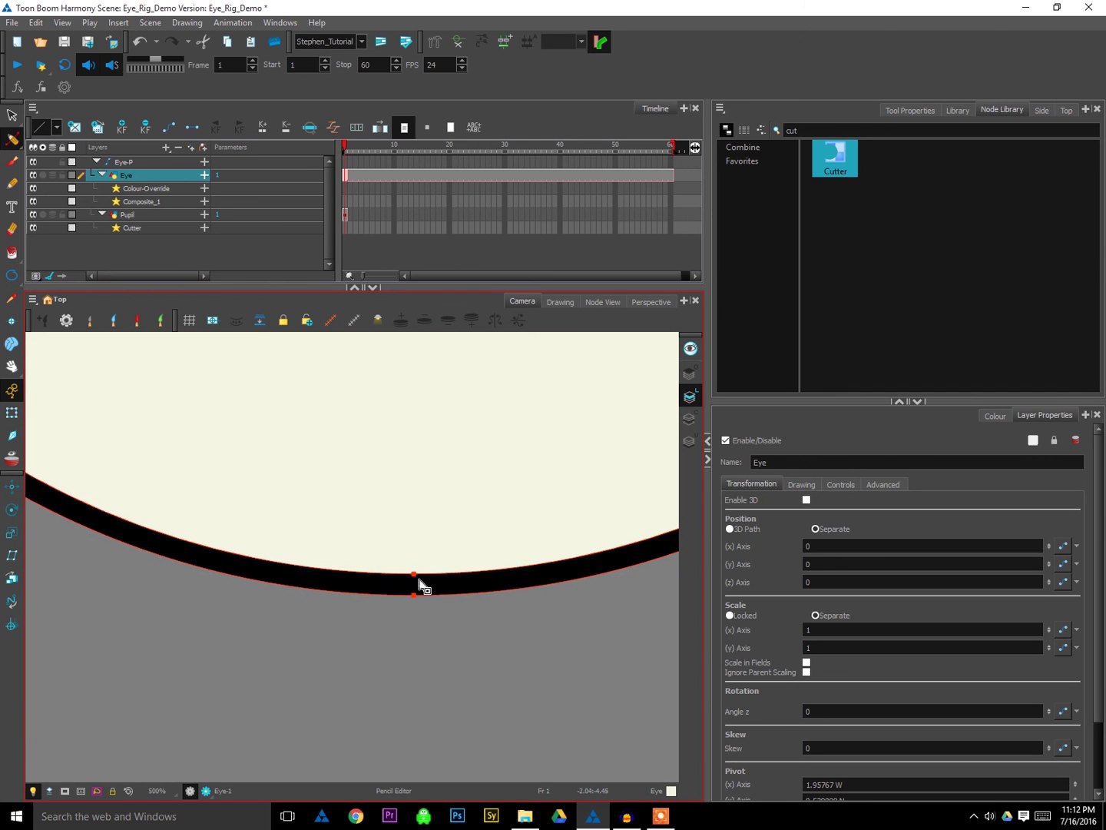
pyautogui.click(423, 578)
pyautogui.moveTo(424, 573); pyautogui.dragTo(423, 573)
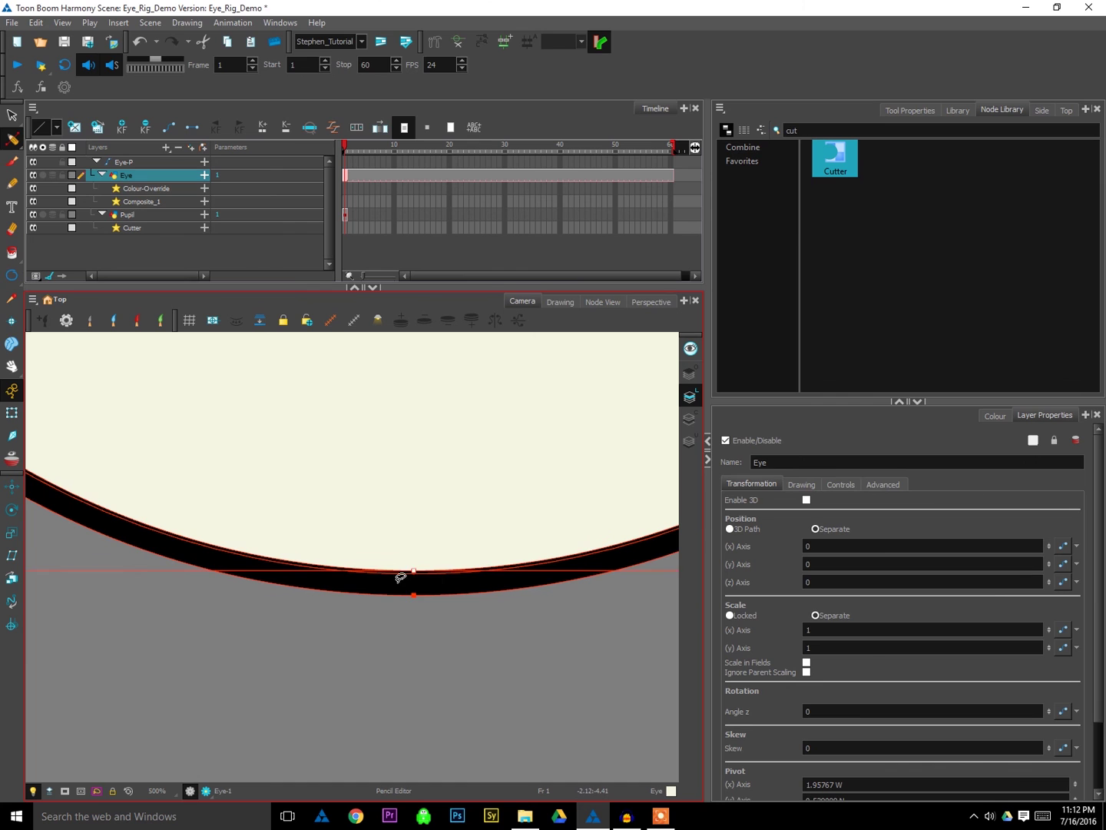
pyautogui.click(438, 617)
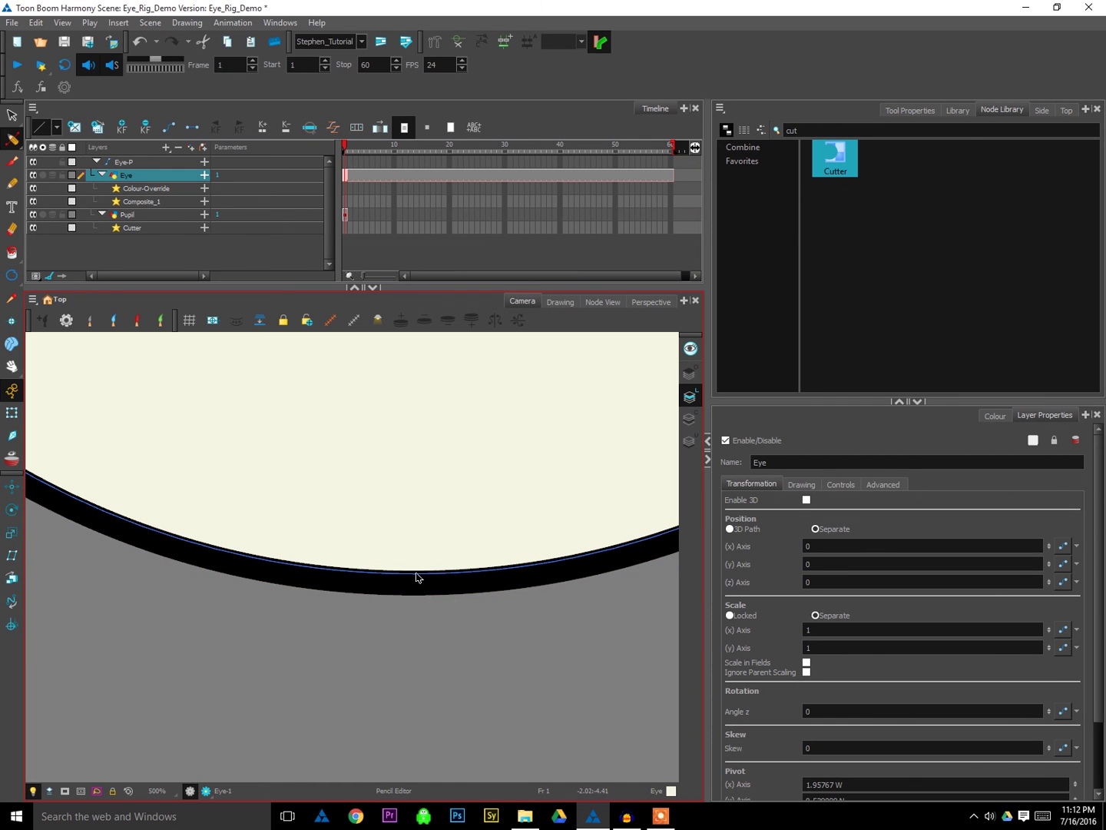
pyautogui.press('1')
pyautogui.press('1')
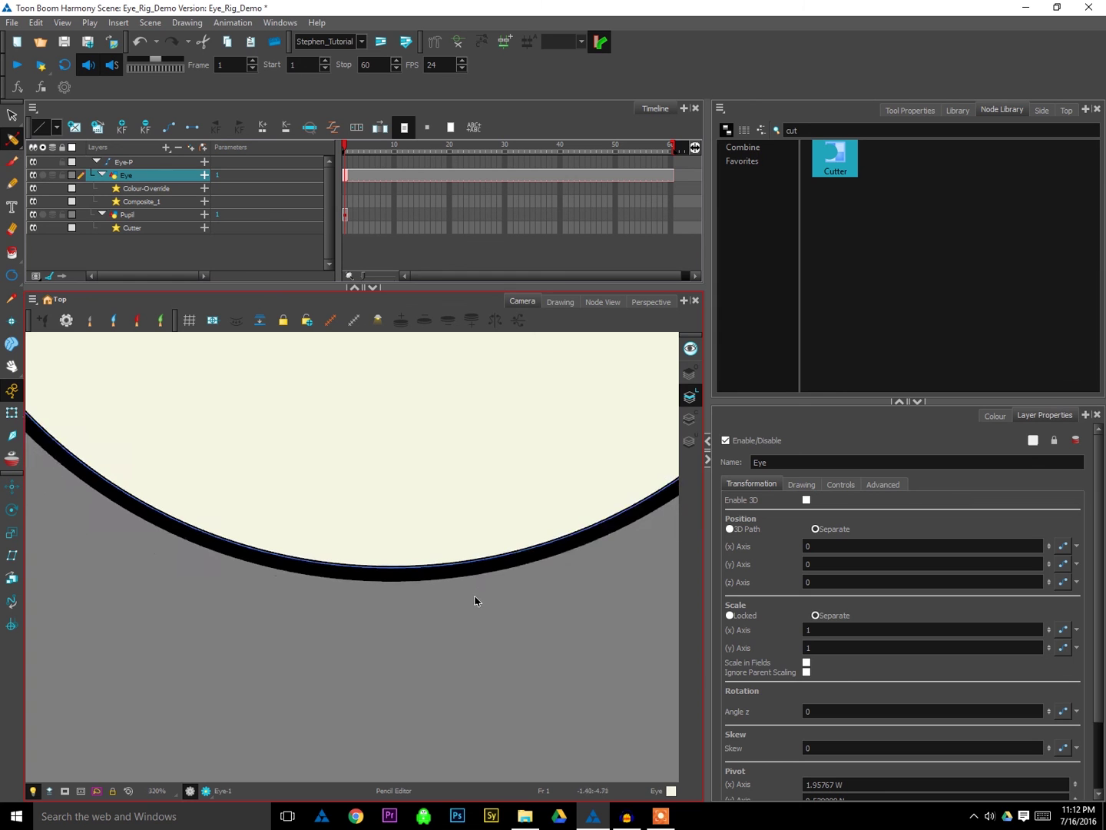
# - Switch to the Transform tool, deselect the Eye and examine the pupil's cut edge up close, including in the Render View, then restore the OpenGL View
pyautogui.press('1')
pyautogui.moveTo(563, 530); pyautogui.dragTo(367, 693)
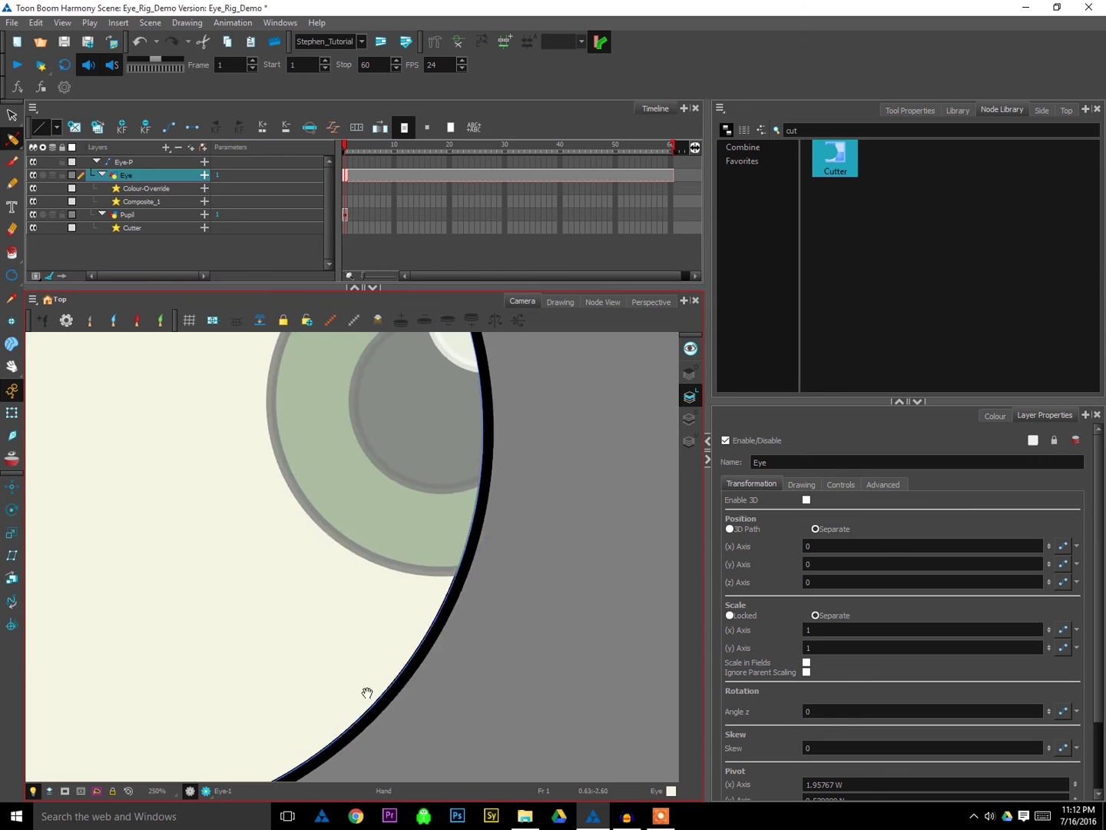
pyautogui.scroll(1, 506, 604)
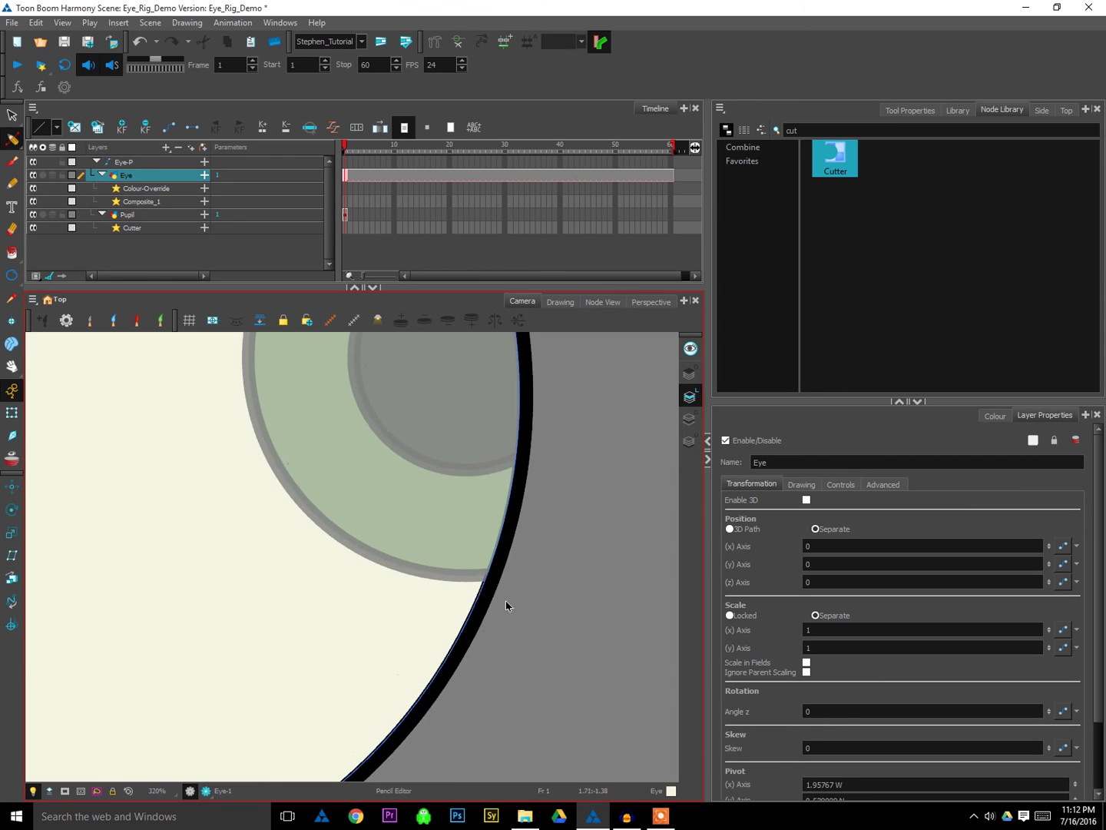
pyautogui.hotkey('shift', 't')
pyautogui.click(524, 604)
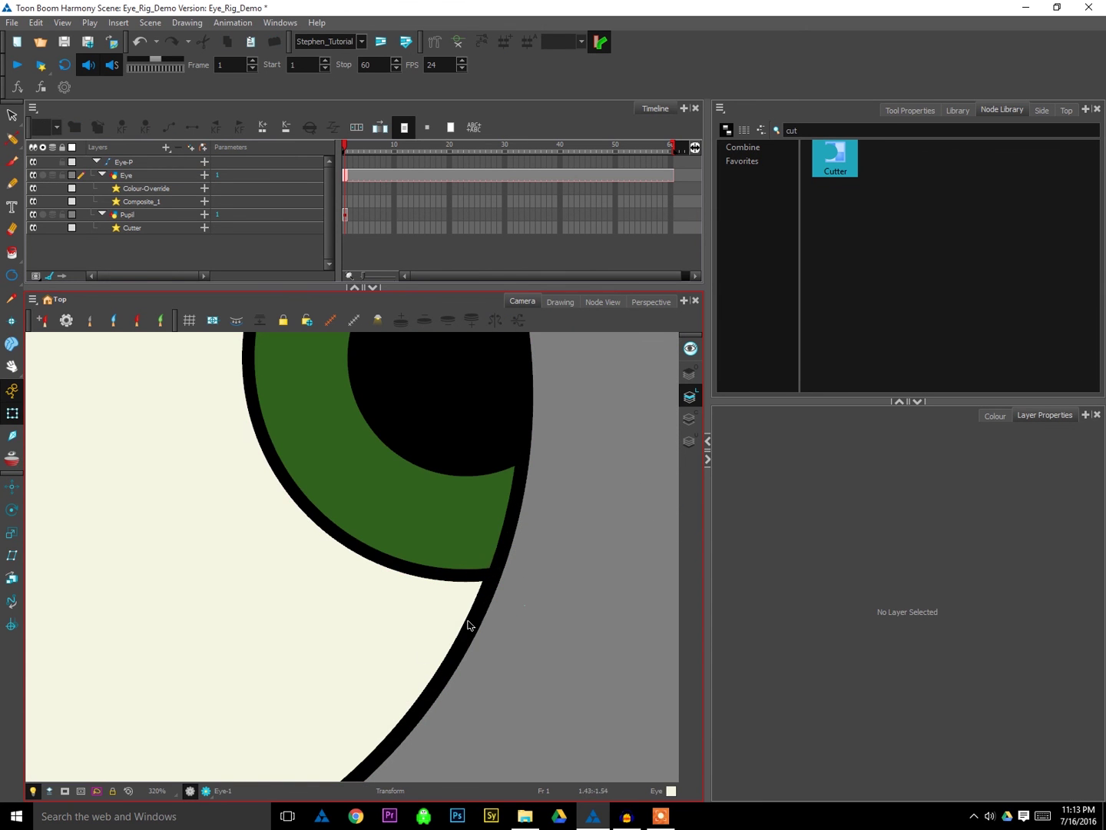
pyautogui.click(205, 791)
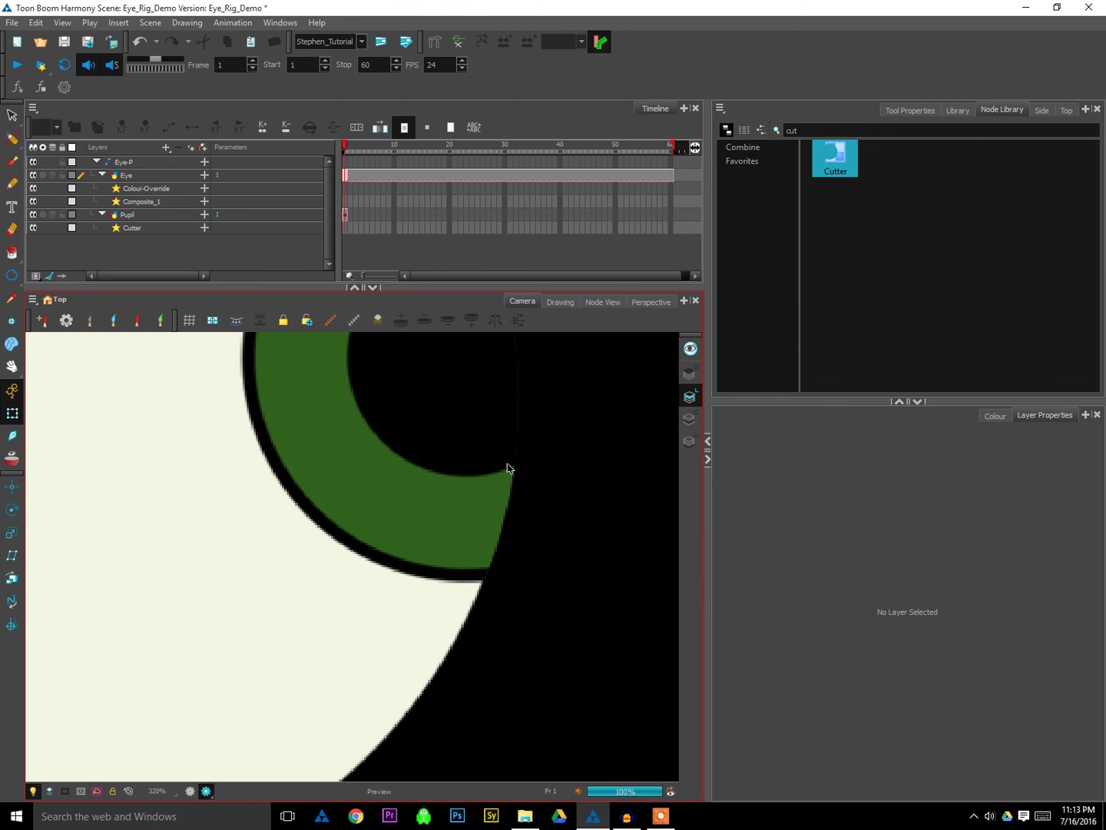
pyautogui.click(206, 791)
pyautogui.scroll(-5, 474, 579)
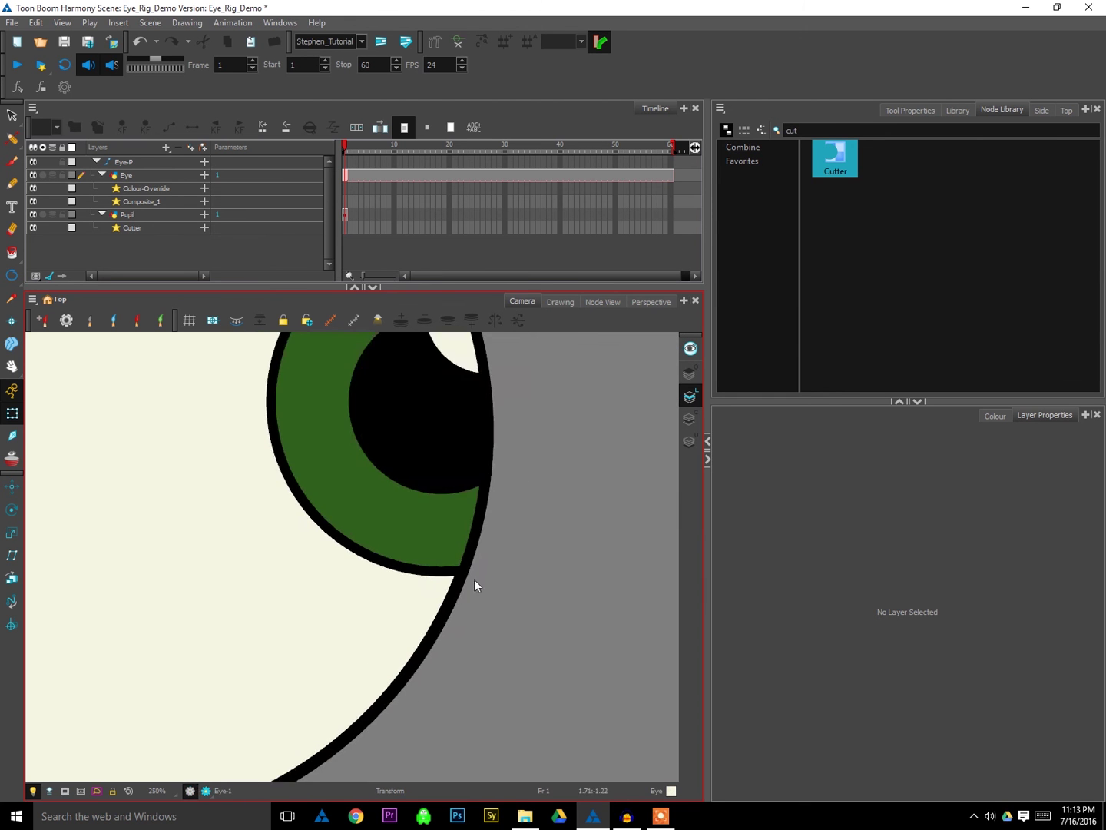
pyautogui.scroll(-2, 355, 584)
pyautogui.moveTo(354, 589); pyautogui.dragTo(470, 579)
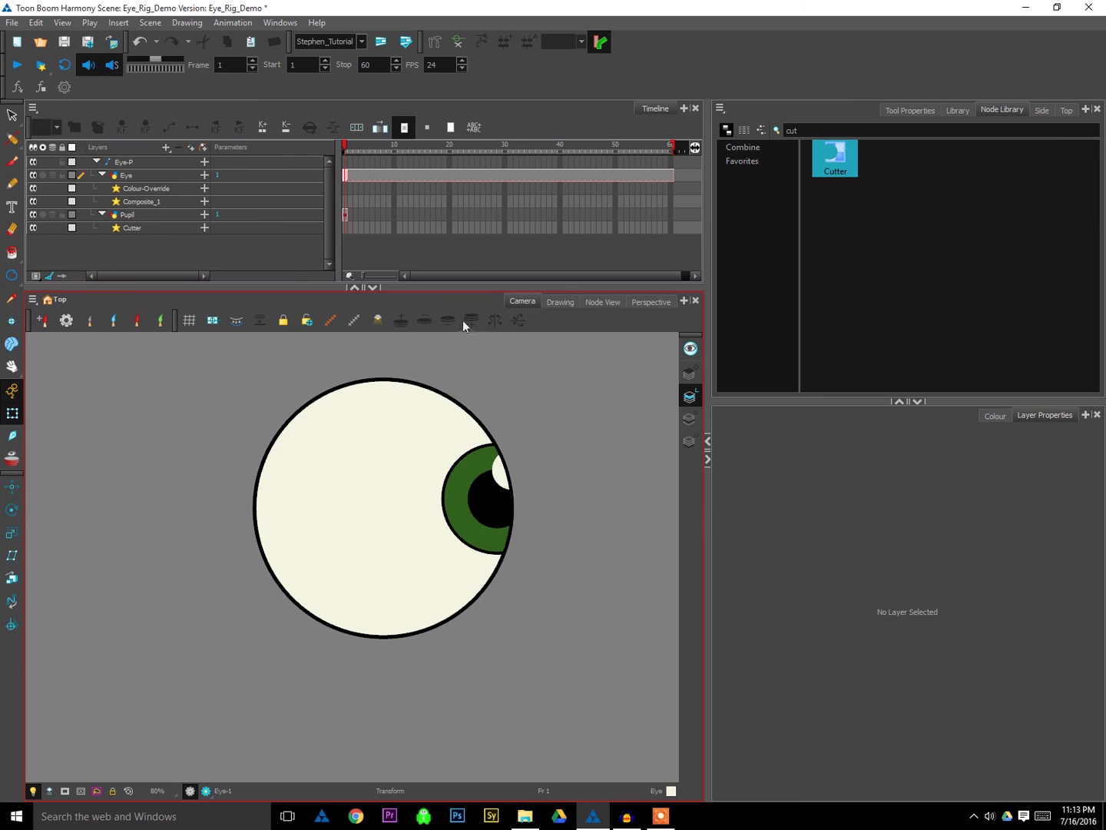
# - Extend the Pupil's exposure to frame 60 and reset its position to the centre of the eye on frame 1
pyautogui.click(669, 215)
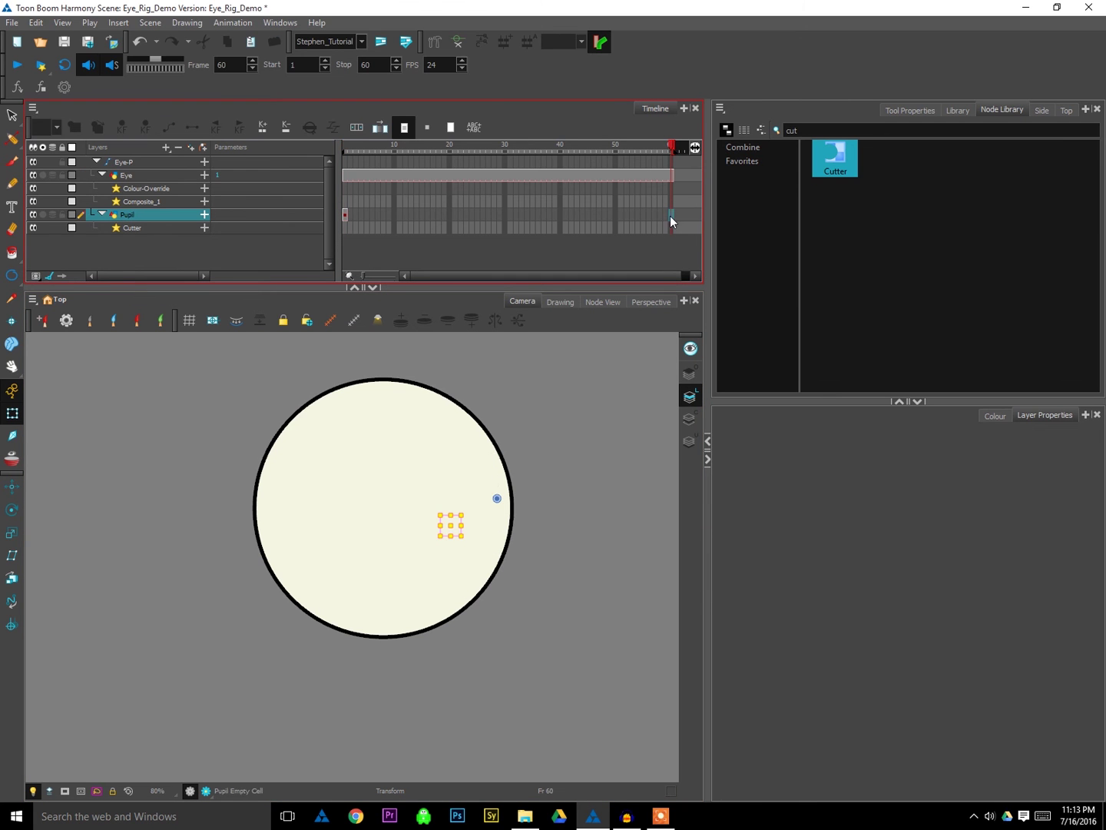
pyautogui.press('F5')
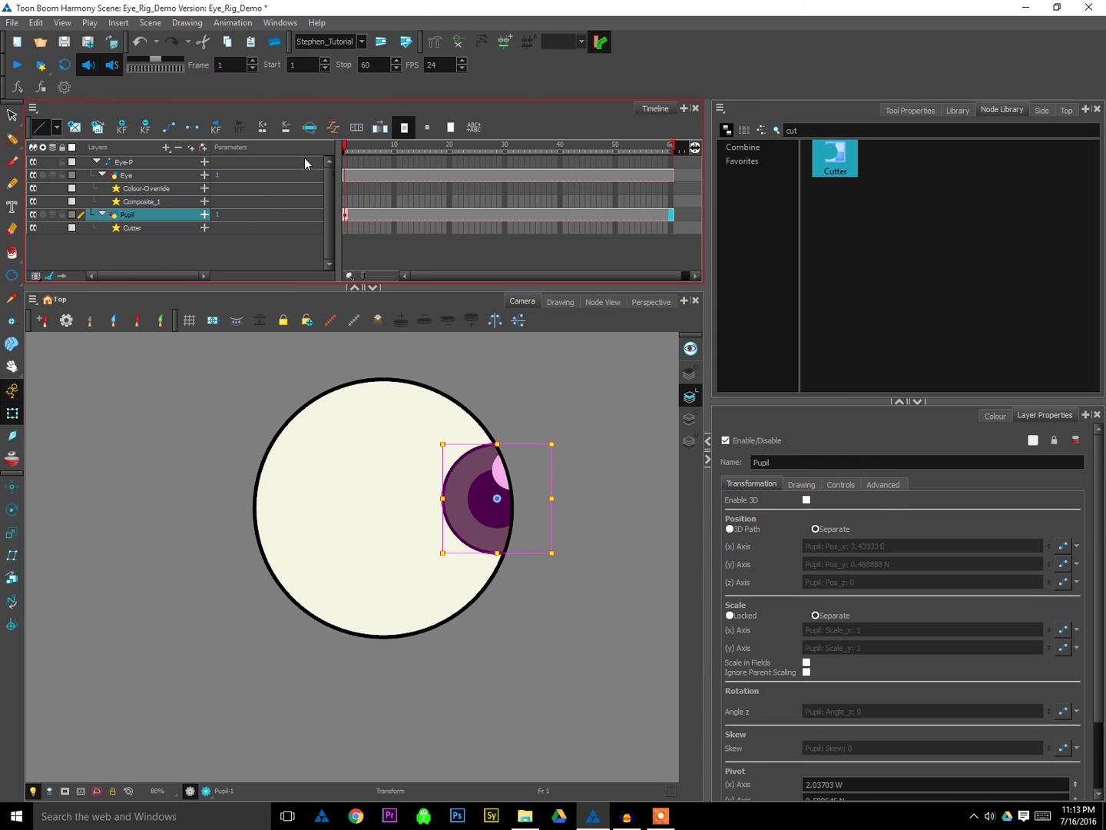
pyautogui.moveTo(494, 504)
pyautogui.mouseDown()
pyautogui.moveTo(344, 539)
pyautogui.moveTo(408, 538)
pyautogui.mouseUp()
pyautogui.press('r')
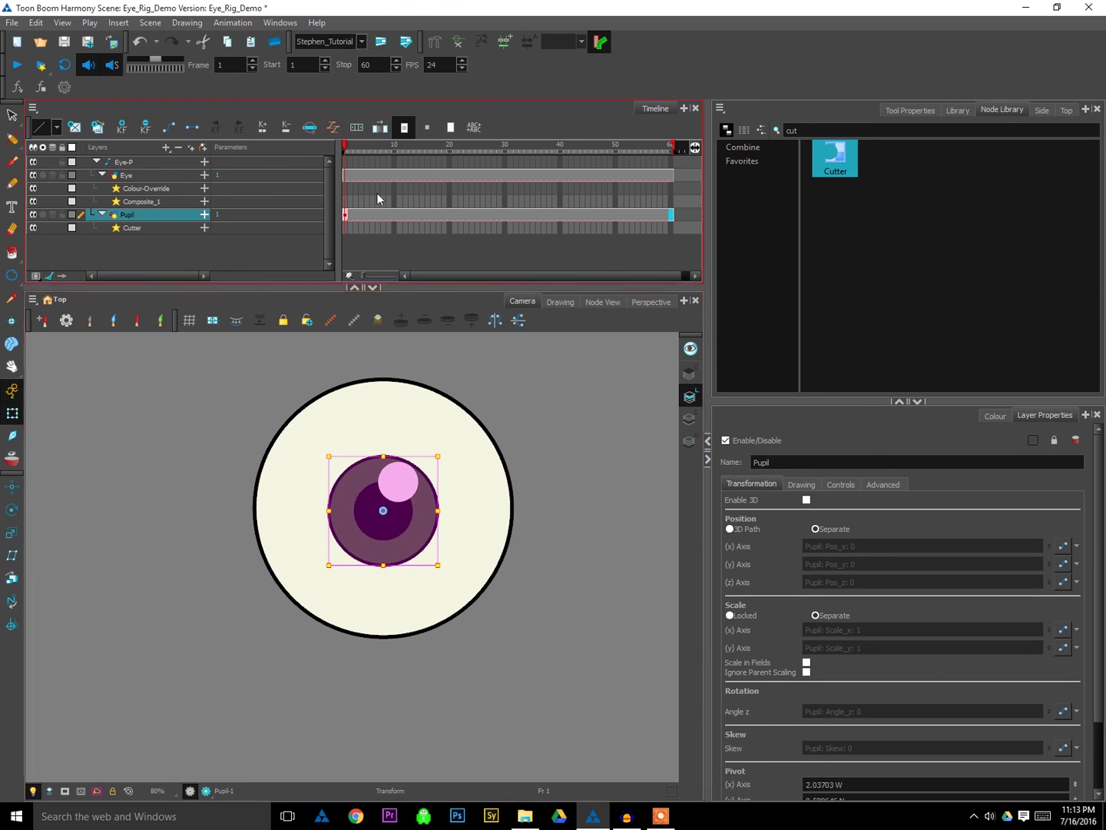
# - Key the Pupil at the eye's left edge on frame 10, held on frame 20, at the right edge on frame 30 and reset to centre on frame 40
pyautogui.moveTo(387, 148); pyautogui.dragTo(395, 159)
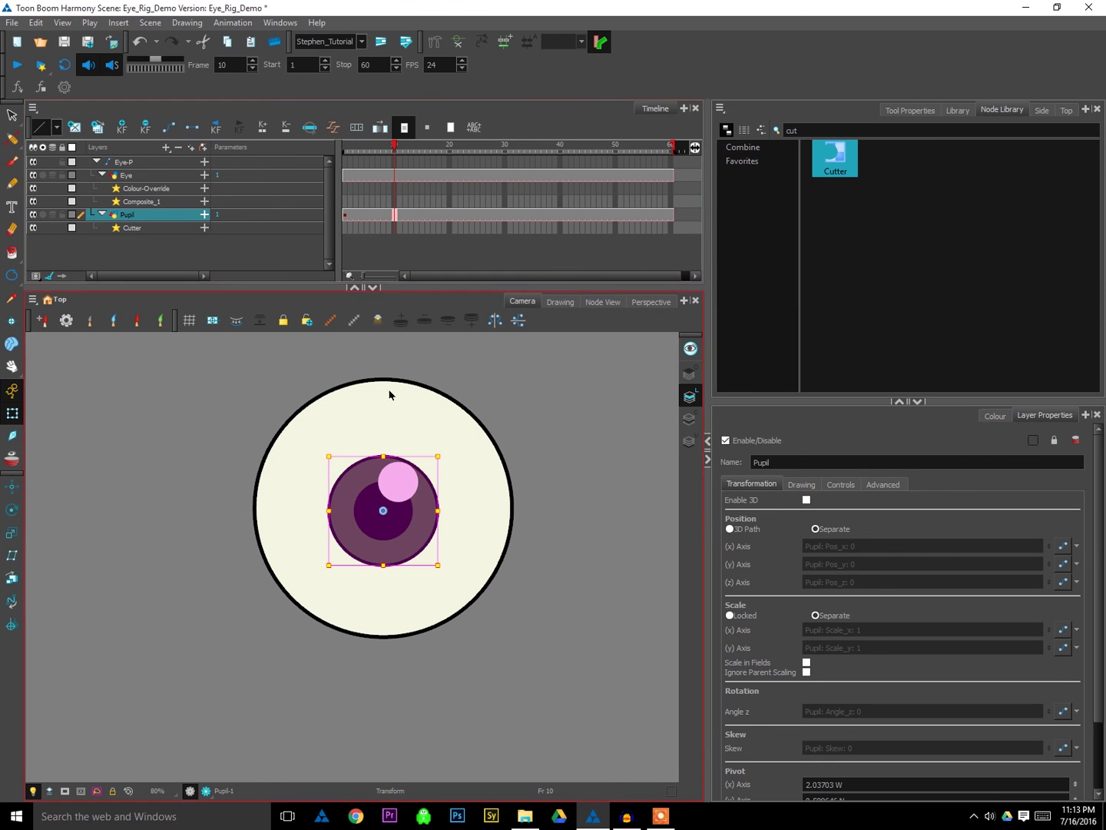
pyautogui.moveTo(420, 526); pyautogui.dragTo(304, 524)
pyautogui.moveTo(398, 148); pyautogui.dragTo(450, 154)
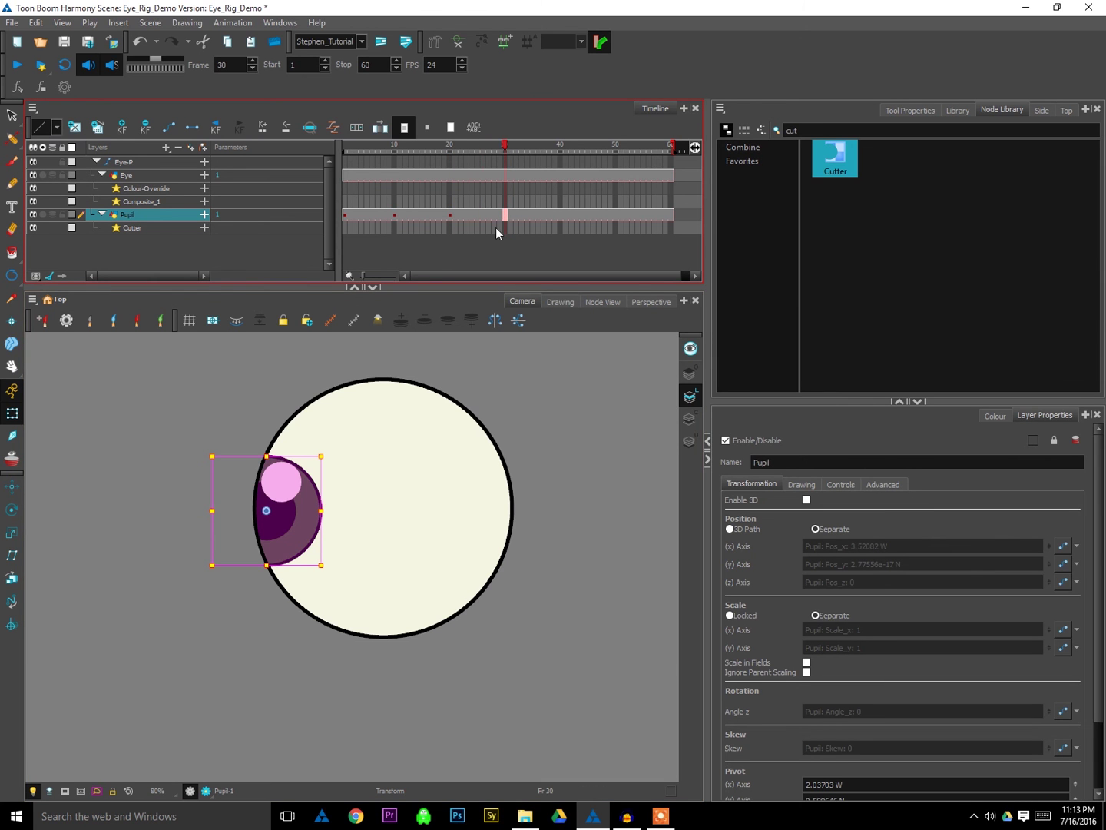
pyautogui.moveTo(308, 461); pyautogui.dragTo(544, 466)
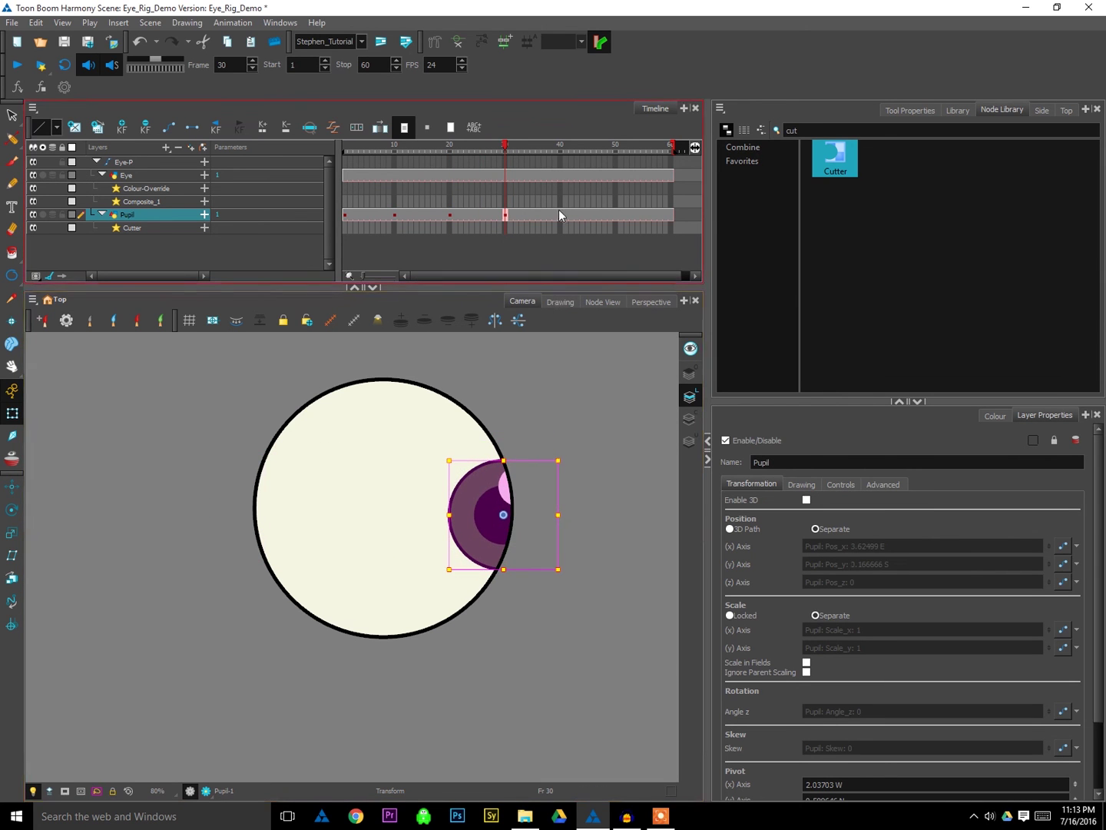
pyautogui.press('r')
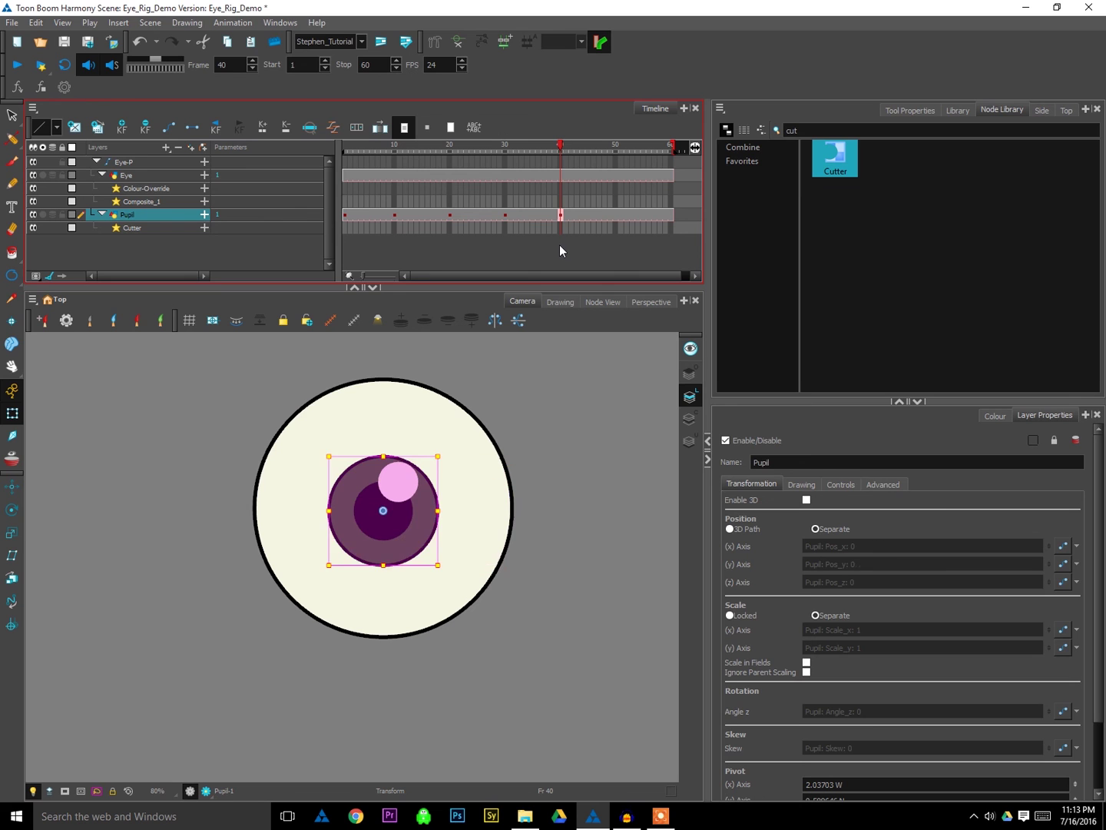
# - Turn the Pupil's intervals between frames 1–10, 20–30 and 30–40 into motion keyframes and scrub through the movement
pyautogui.click(375, 225)
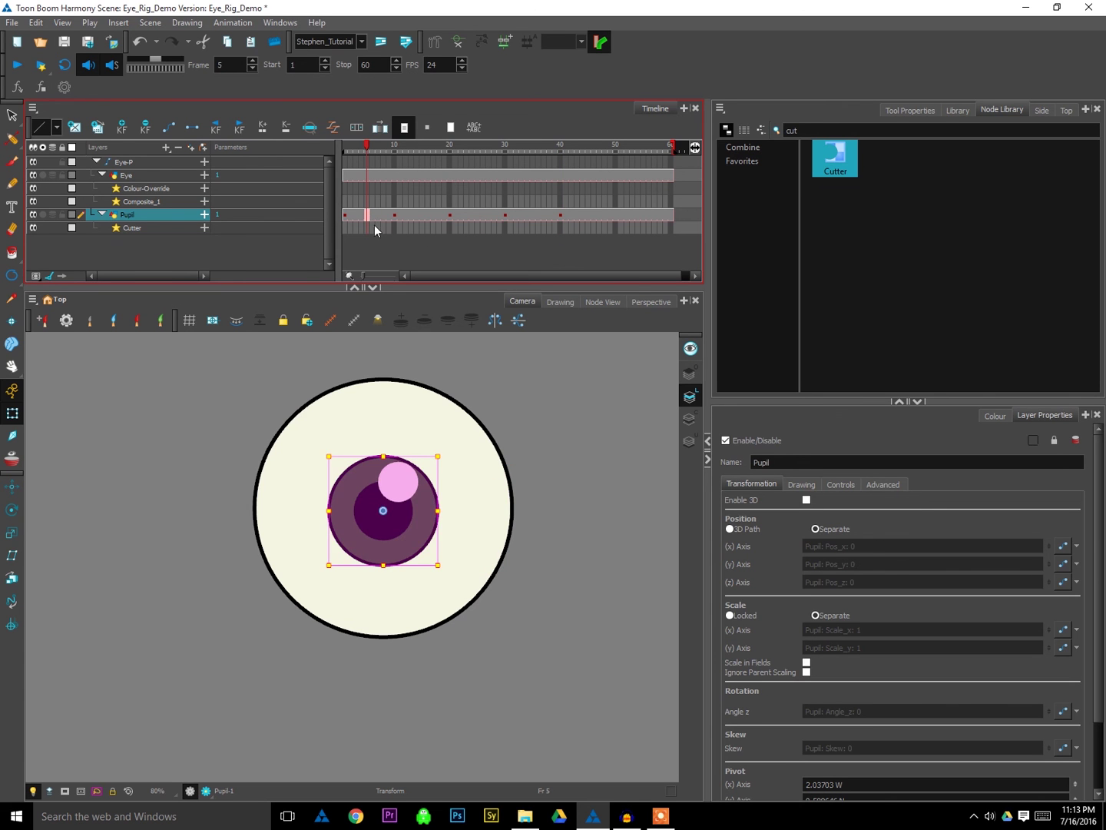
pyautogui.click(459, 215)
pyautogui.click(521, 217)
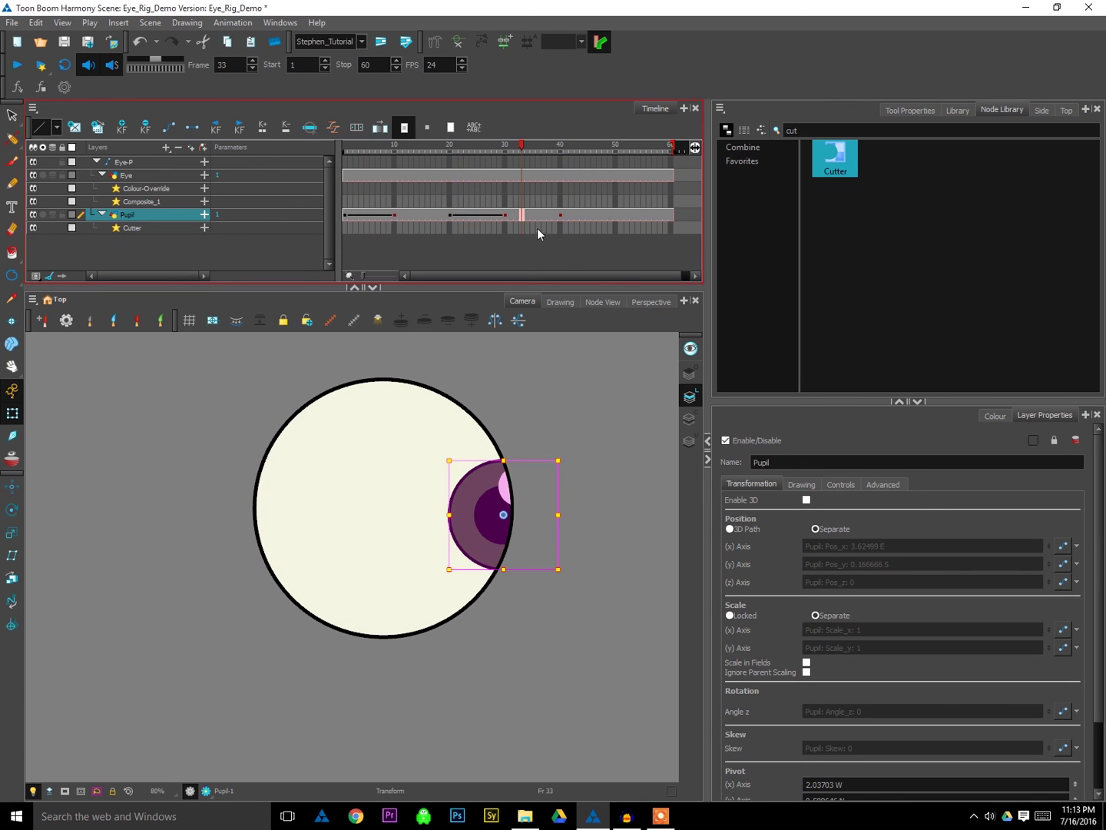
pyautogui.hotkey('ctrl', 'j')
pyautogui.moveTo(389, 148); pyautogui.dragTo(368, 246)
# - On frame 10, squash the Pupil horizontally to an x scale of about 0.78 and deselect it
pyautogui.click(394, 215)
pyautogui.click(288, 462)
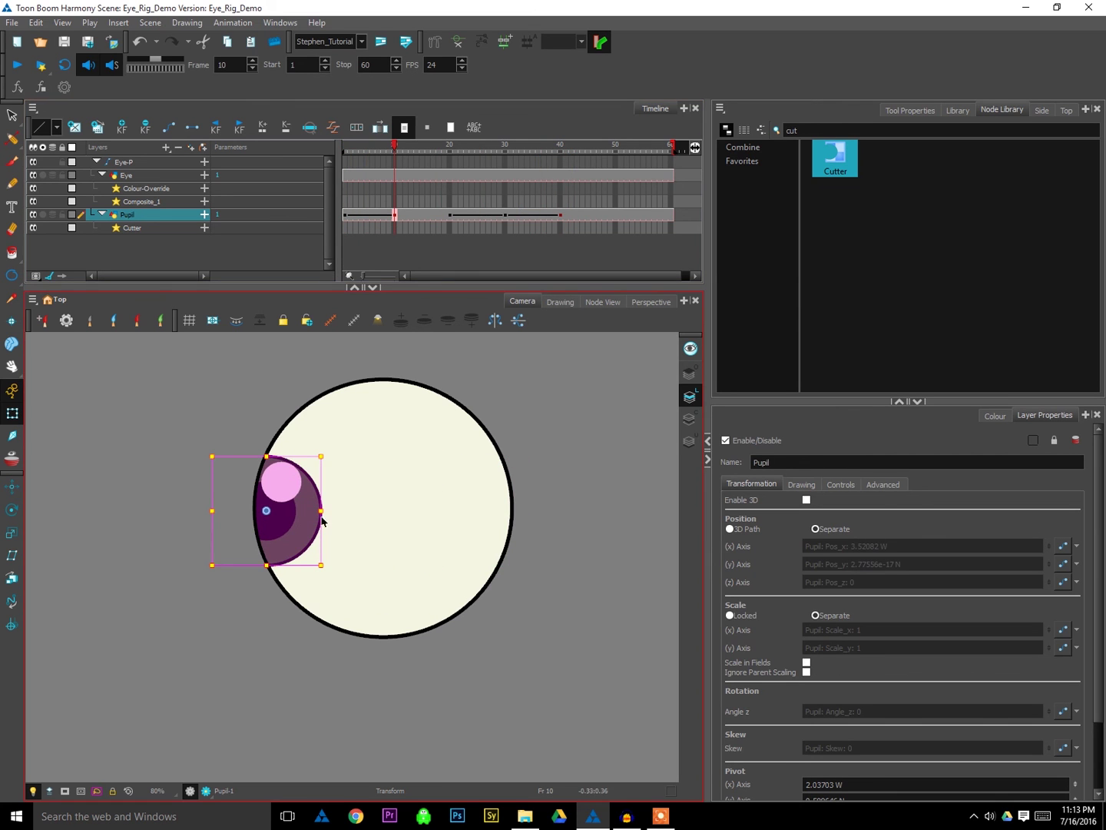
pyautogui.moveTo(329, 516); pyautogui.dragTo(314, 517)
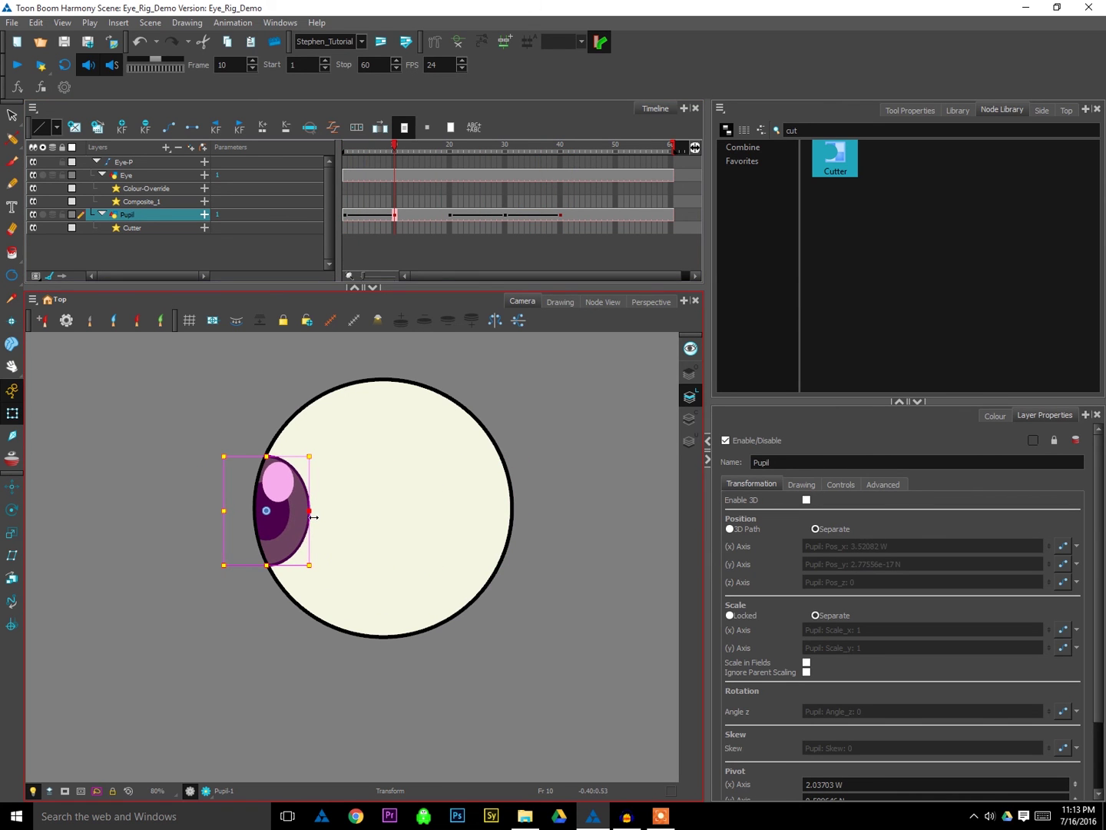
pyautogui.click(462, 361)
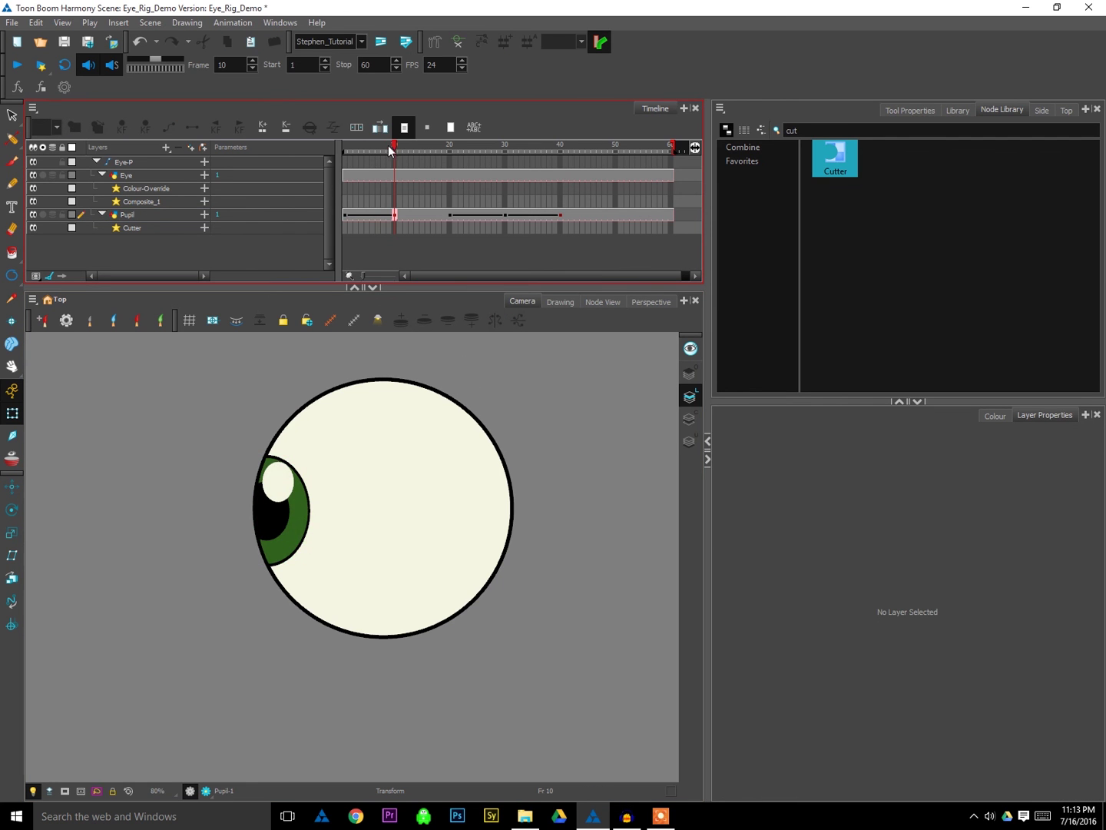
# - On frame 30, squash the Pupil horizontally to an x scale of about 0.70 and move it slightly inward to about 3.48 E
pyautogui.moveTo(394, 148); pyautogui.dragTo(502, 193)
pyautogui.click(506, 217)
pyautogui.moveTo(450, 515); pyautogui.dragTo(486, 536)
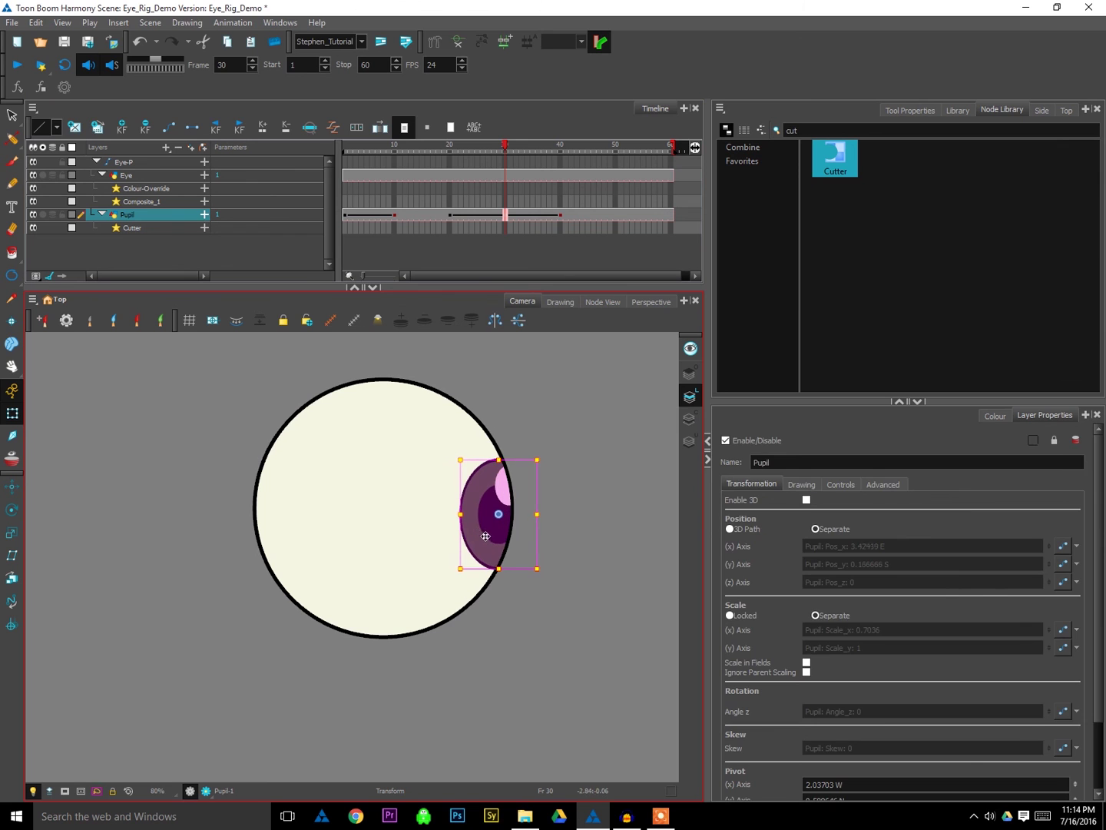
pyautogui.click(517, 488)
# - Scrub through the animation and examine the Pupil's shape and position at frames 10, 20, 30 and 40
pyautogui.moveTo(437, 154); pyautogui.dragTo(466, 206)
pyautogui.scroll(-1, 521, 557)
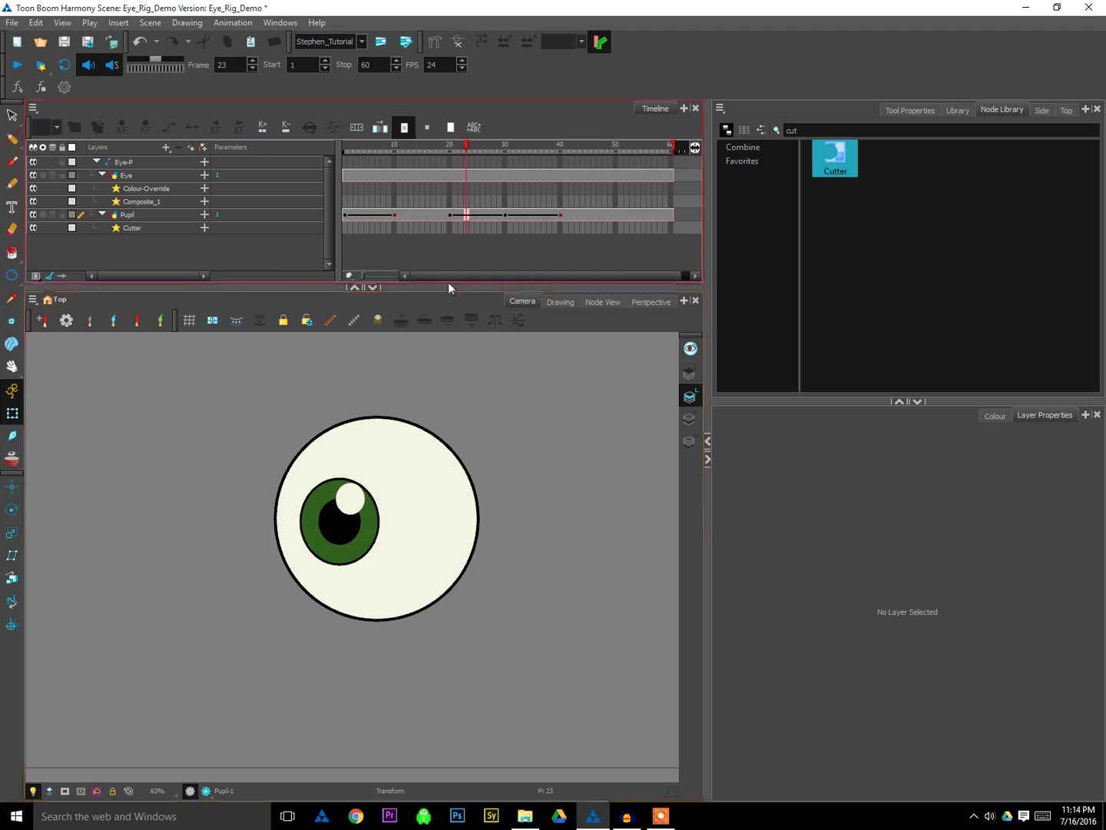
pyautogui.click(394, 215)
pyautogui.click(446, 216)
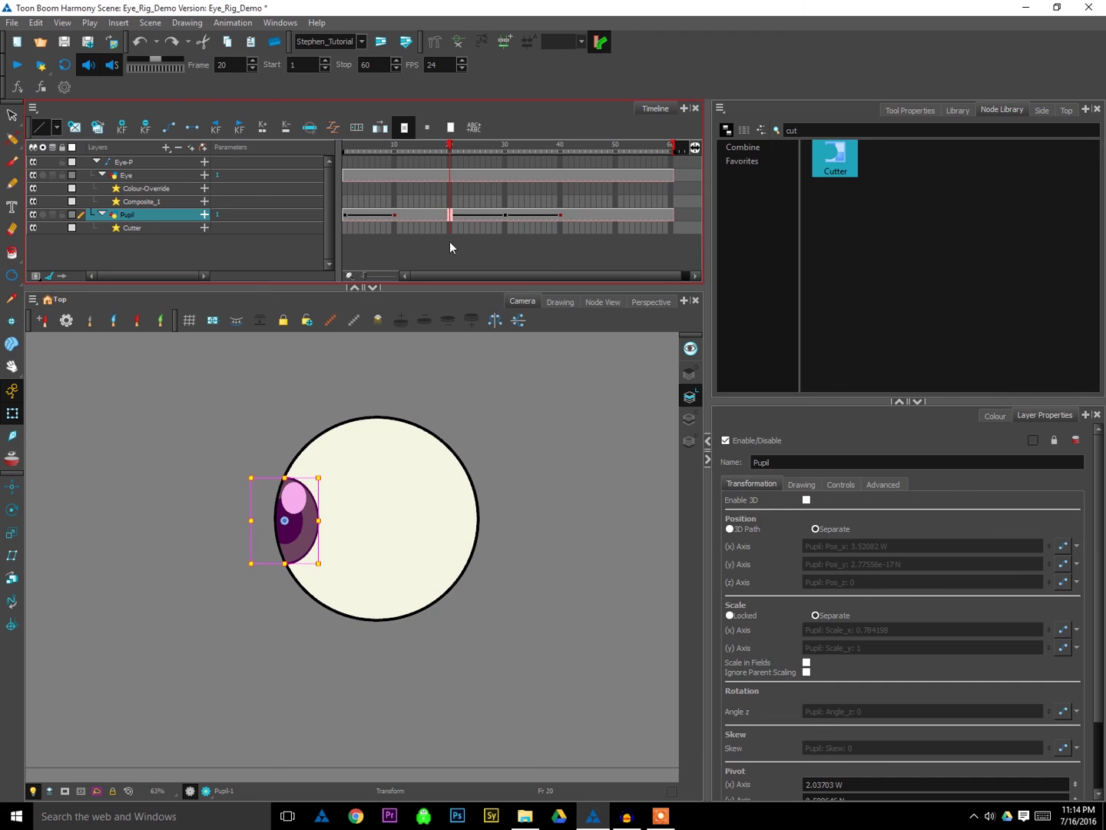
pyautogui.click(508, 486)
pyautogui.scroll(-3, 457, 599)
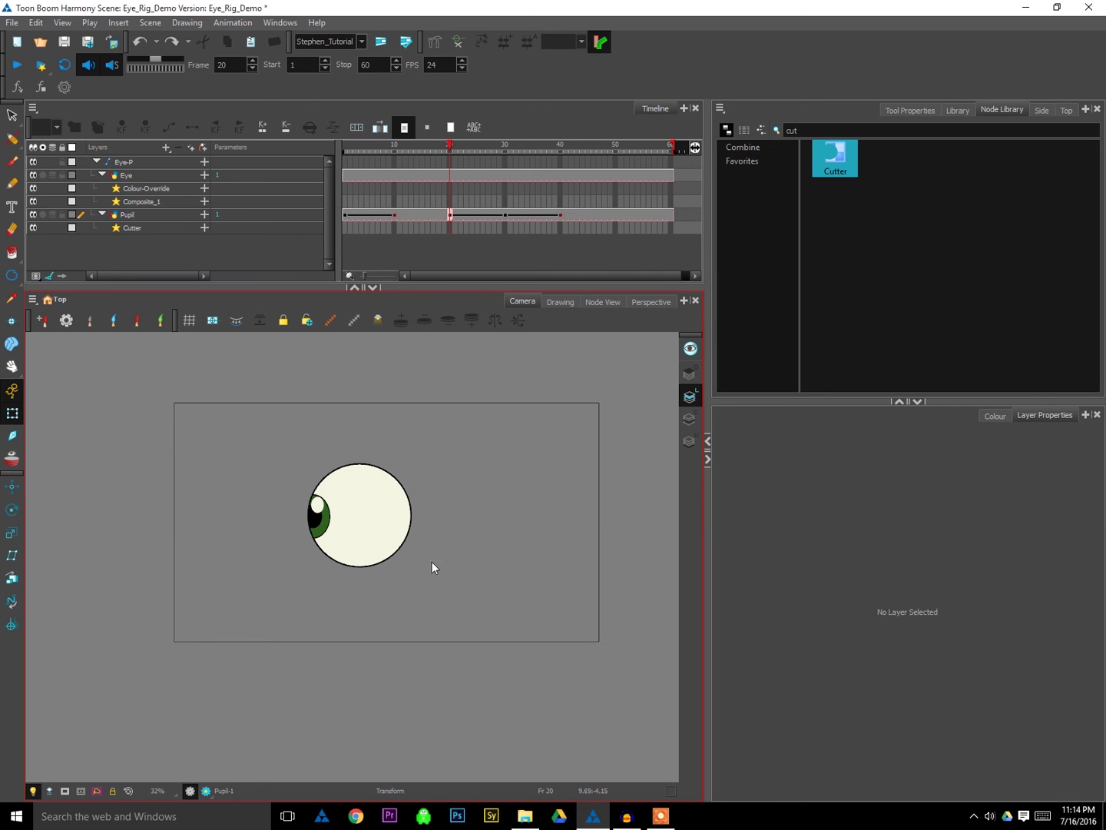
pyautogui.click(393, 214)
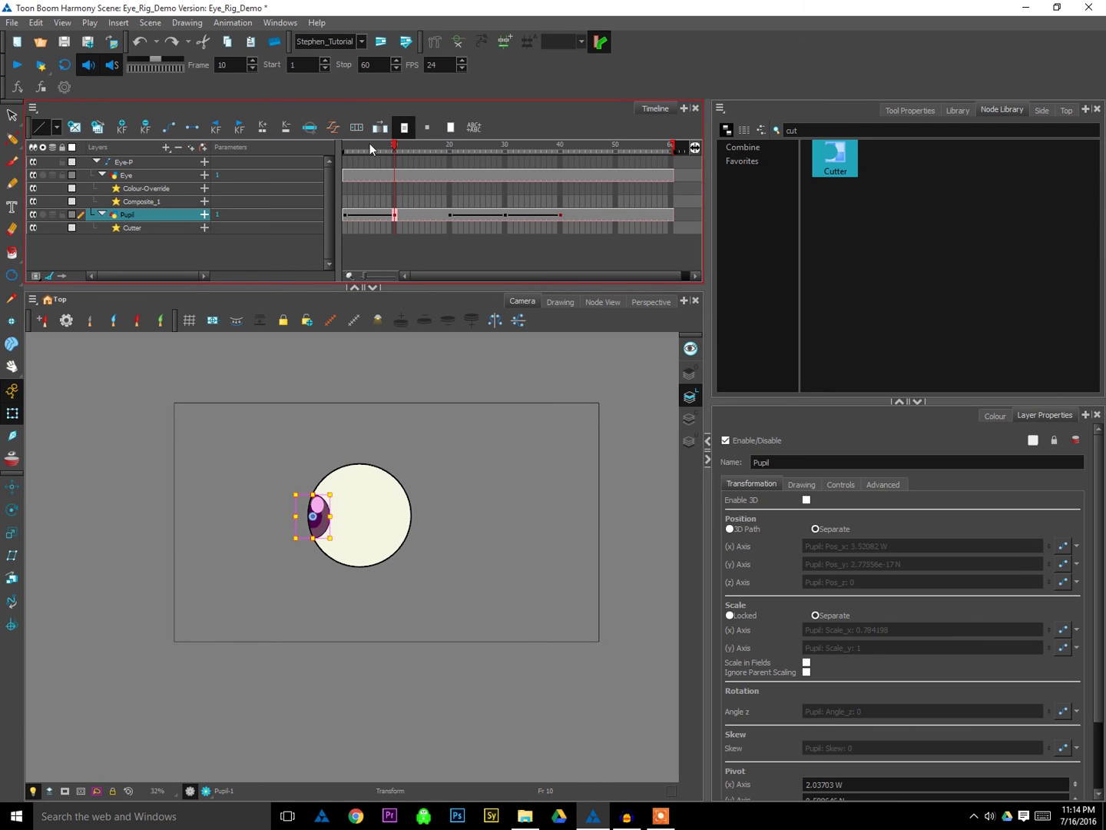
pyautogui.moveTo(370, 142); pyautogui.dragTo(511, 201)
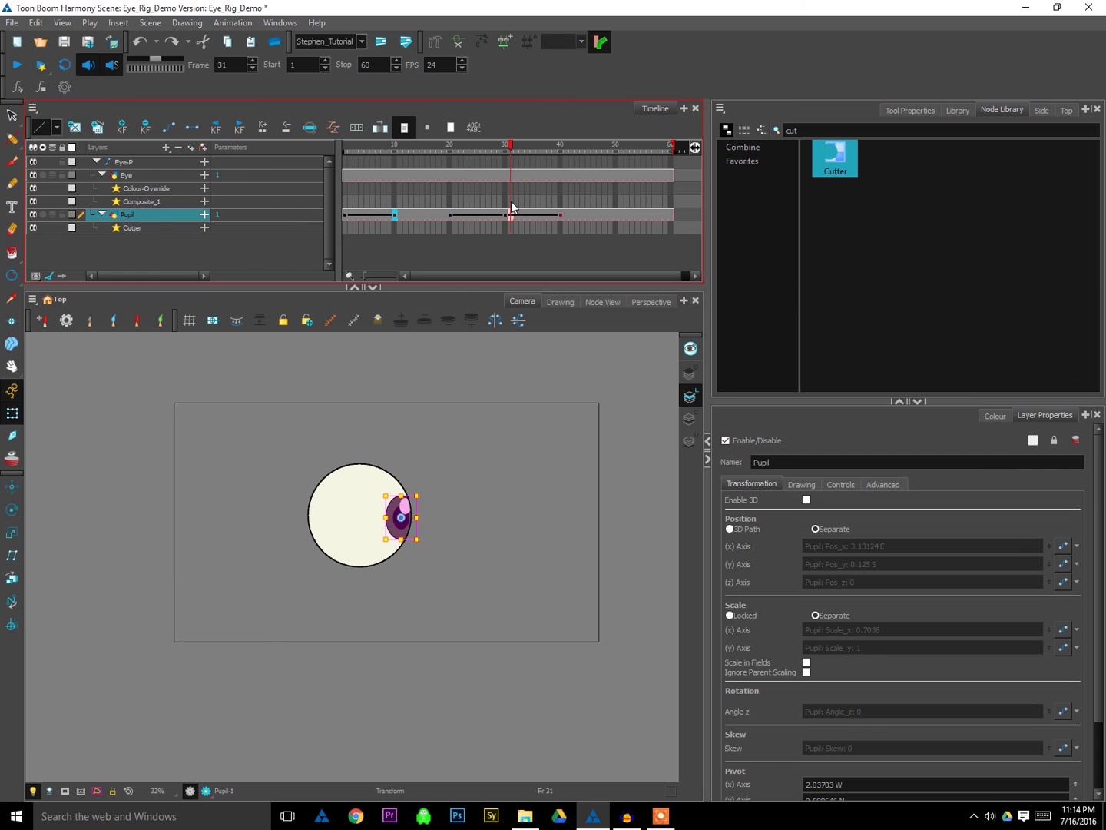
pyautogui.click(560, 215)
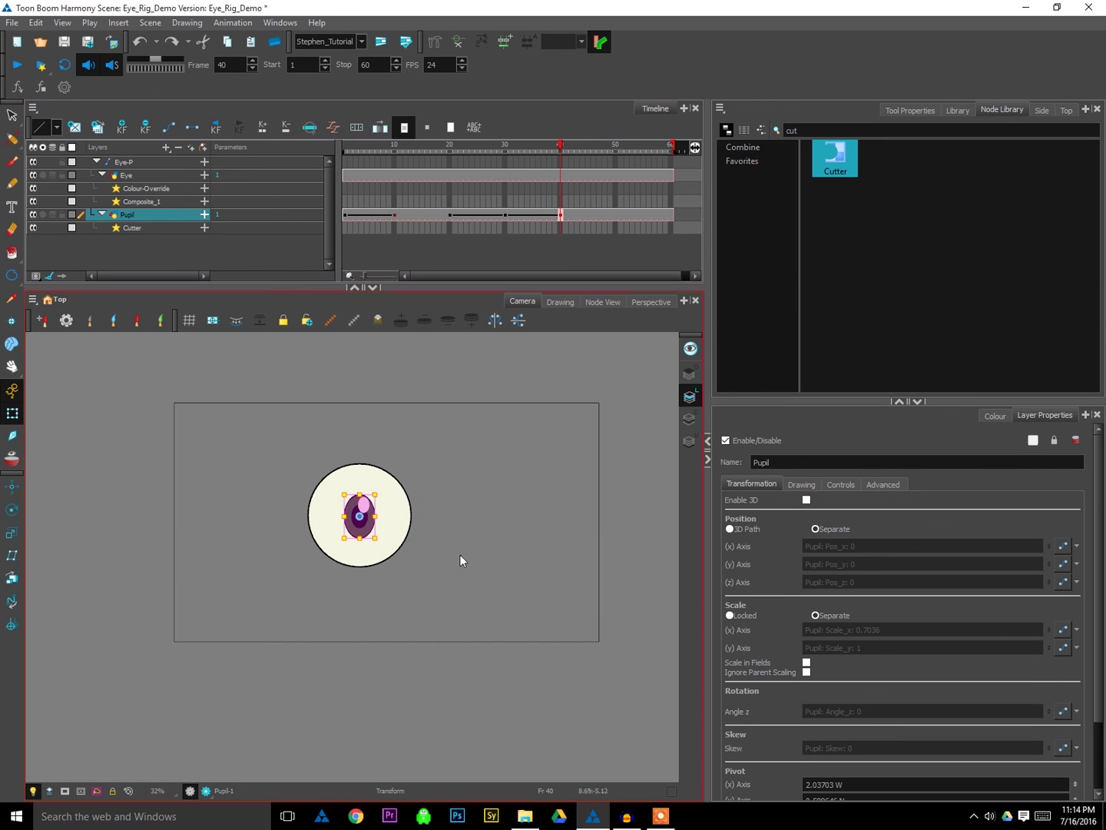
pyautogui.click(504, 214)
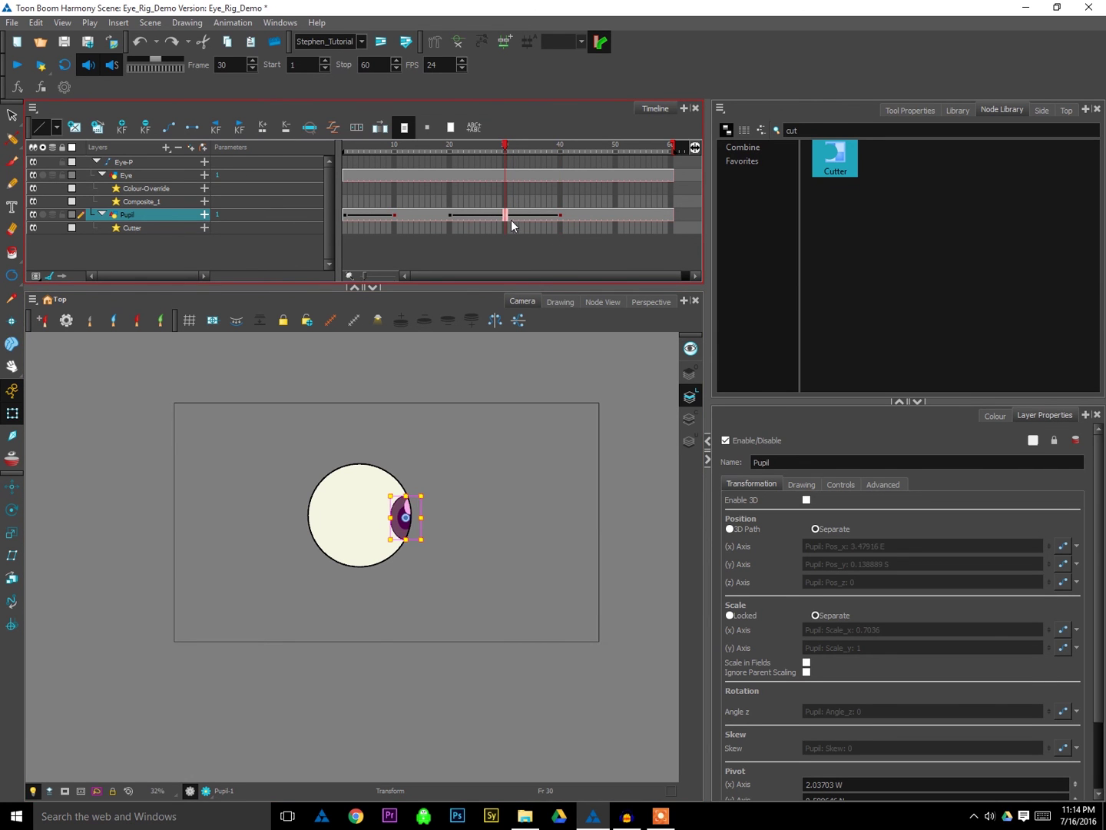